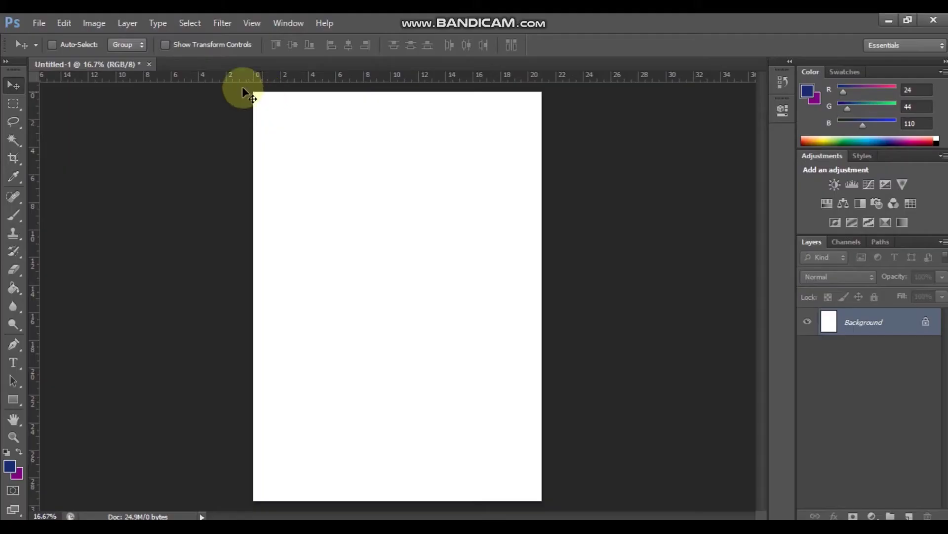
# Step: Open the cricket player PNG and drag the cutout into the Untitled-1 poster
pyautogui.click(41, 23)
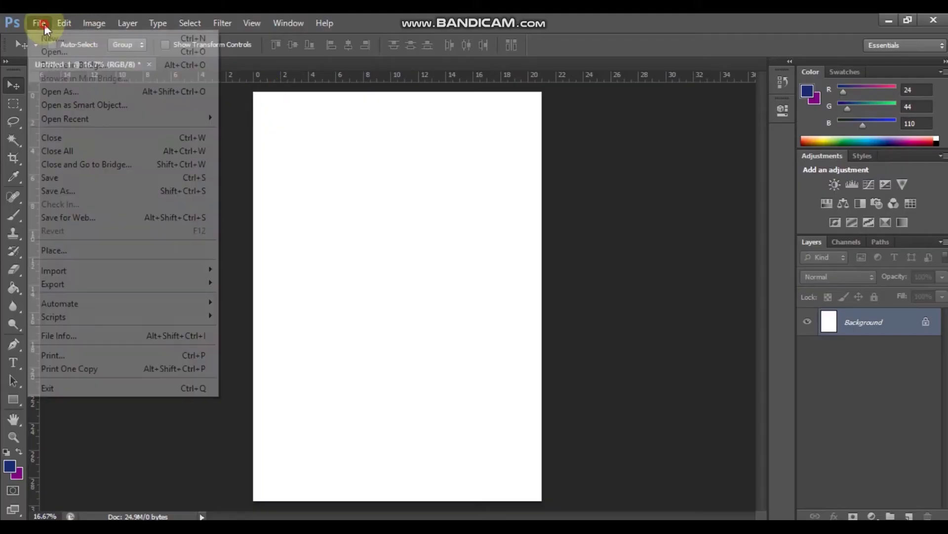
pyautogui.click(54, 52)
pyautogui.doubleClick(435, 316)
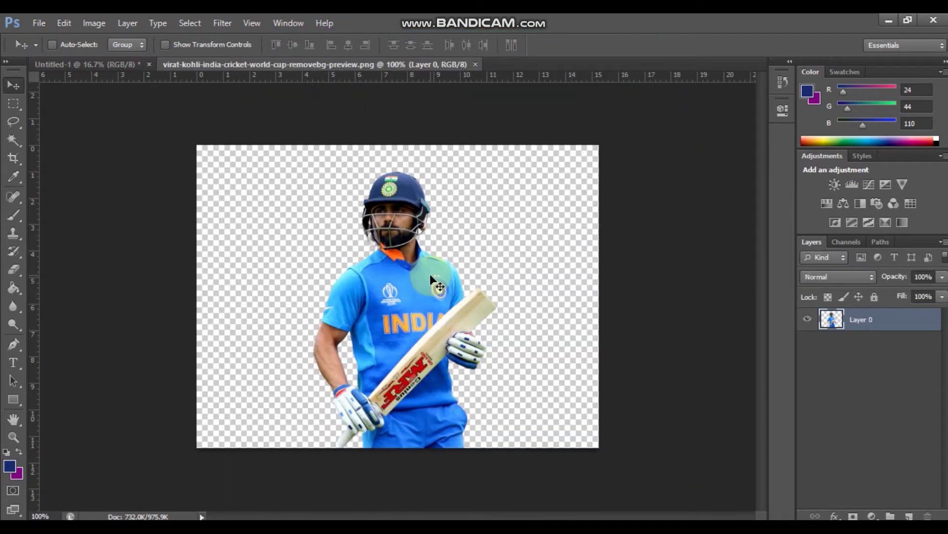
pyautogui.moveTo(430, 274)
pyautogui.mouseDown()
pyautogui.moveTo(184, 108)
pyautogui.moveTo(409, 417)
pyautogui.moveTo(399, 470)
pyautogui.mouseUp()
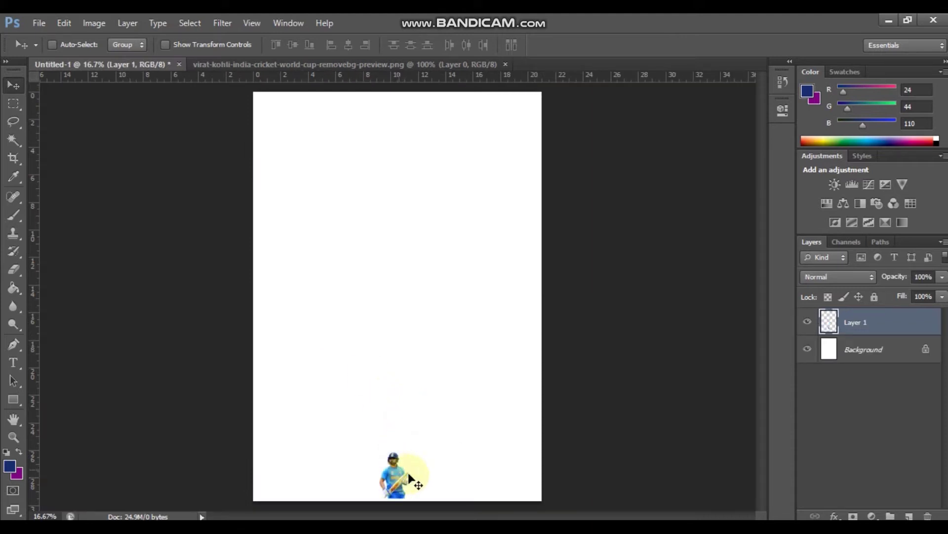
# Step: Scale the player to about 88% and centre him in the poster's lower half
pyautogui.hotkey('ctrl', 't')
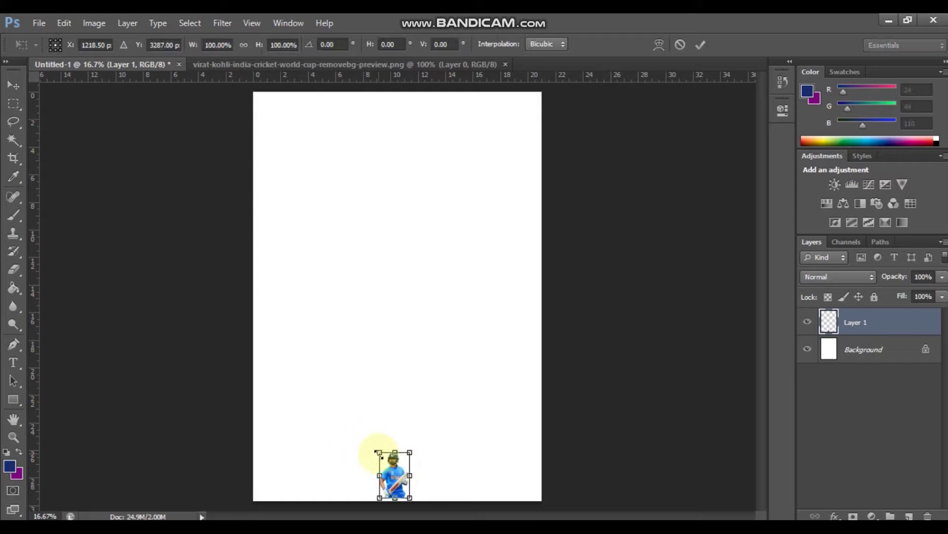
pyautogui.moveTo(378, 450); pyautogui.dragTo(208, 194)
pyautogui.doubleClick(315, 309)
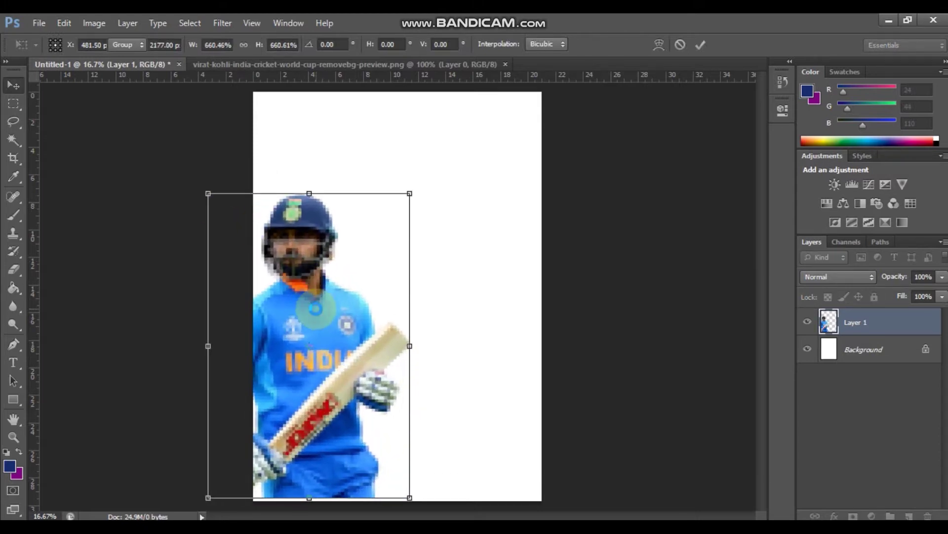
pyautogui.moveTo(318, 327); pyautogui.dragTo(401, 328)
pyautogui.hotkey('ctrl', 't')
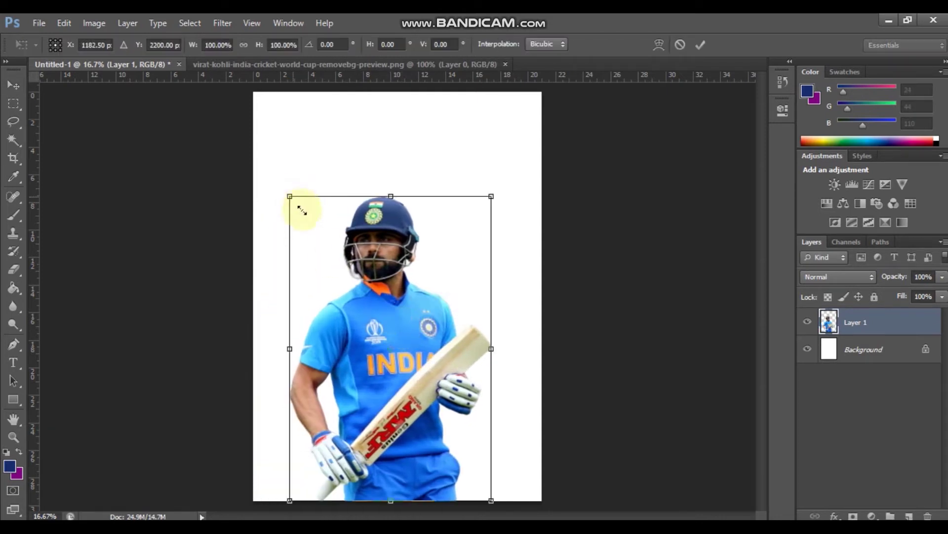
pyautogui.moveTo(302, 211); pyautogui.dragTo(313, 229)
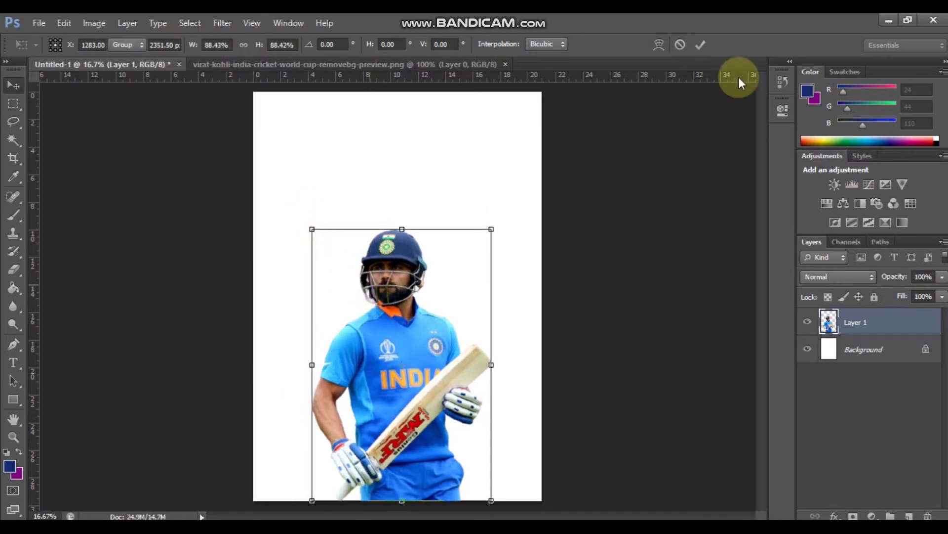
pyautogui.click(700, 45)
pyautogui.click(289, 23)
# Step: Load the Phoenix action set into the Actions panel and expand the Phoenix CC+ action
pyautogui.click(316, 91)
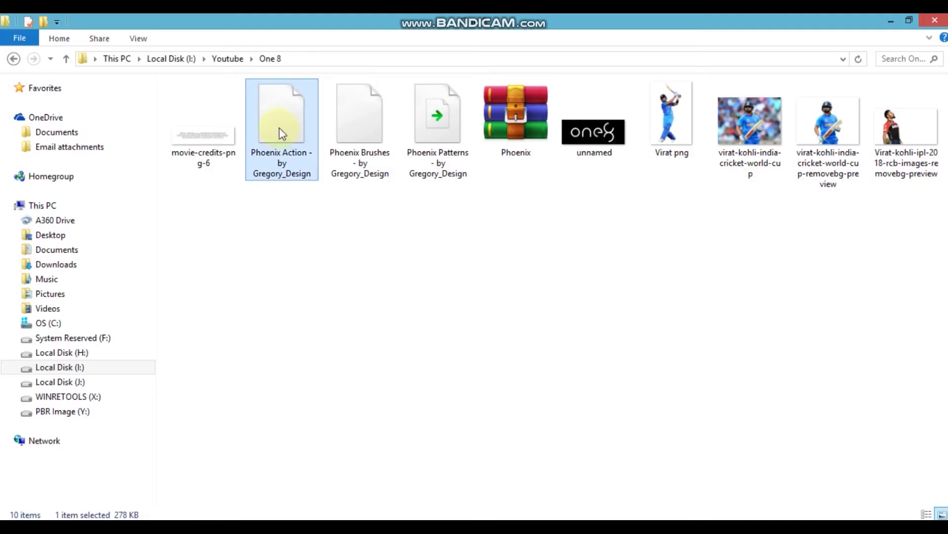
pyautogui.moveTo(282, 134); pyautogui.dragTo(683, 299)
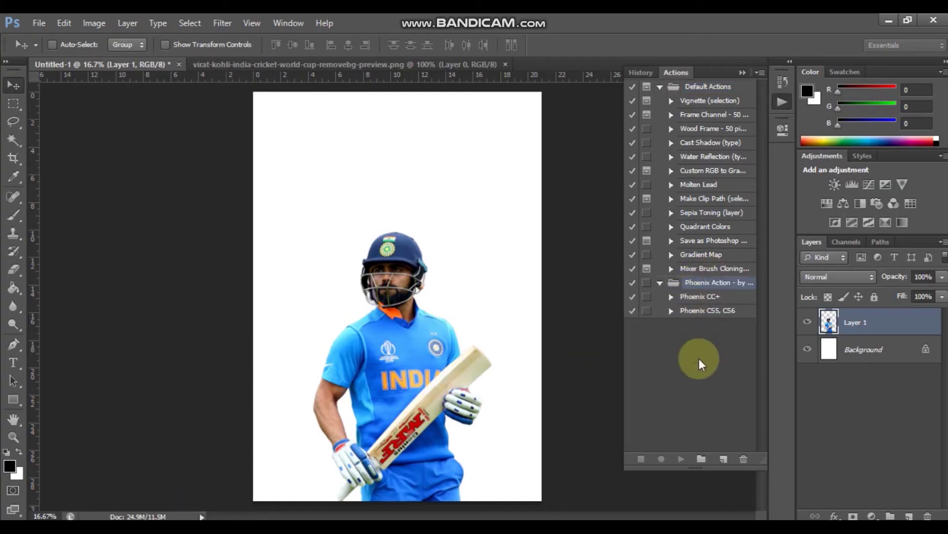
pyautogui.click(672, 297)
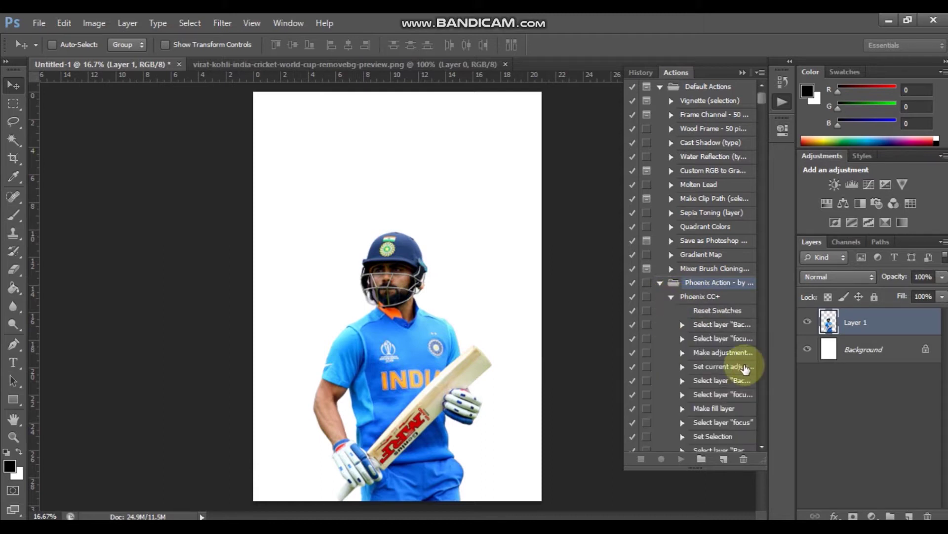
pyautogui.moveTo(627, 475); pyautogui.dragTo(586, 493)
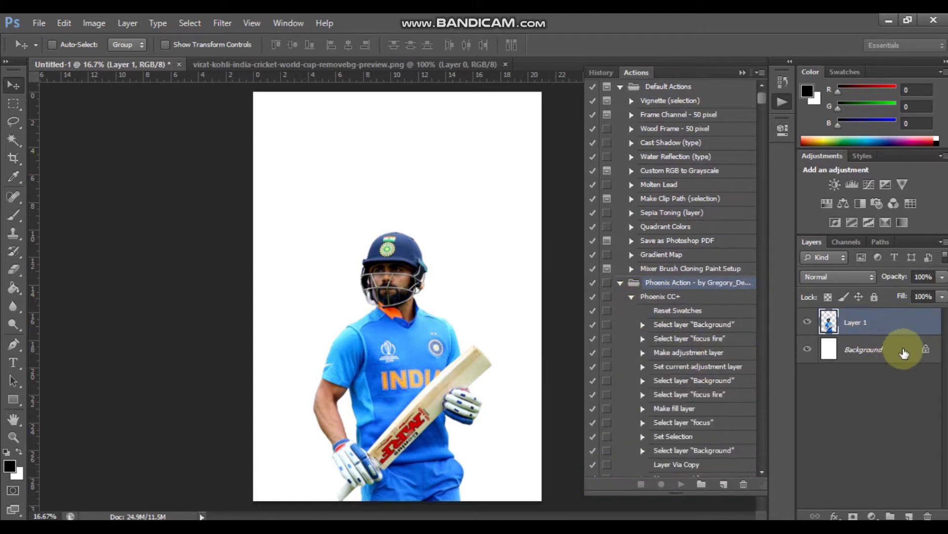
# Step: Delete the white backdrop, rename the player layer Background, and add an empty layer above
pyautogui.doubleClick(884, 349)
pyautogui.press('Return')
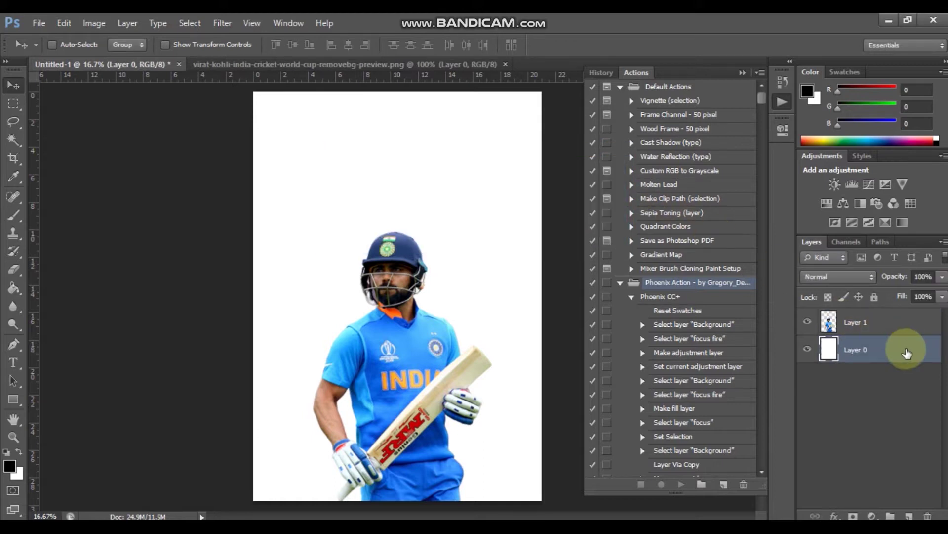
pyautogui.moveTo(906, 349); pyautogui.dragTo(928, 516)
pyautogui.doubleClick(871, 320)
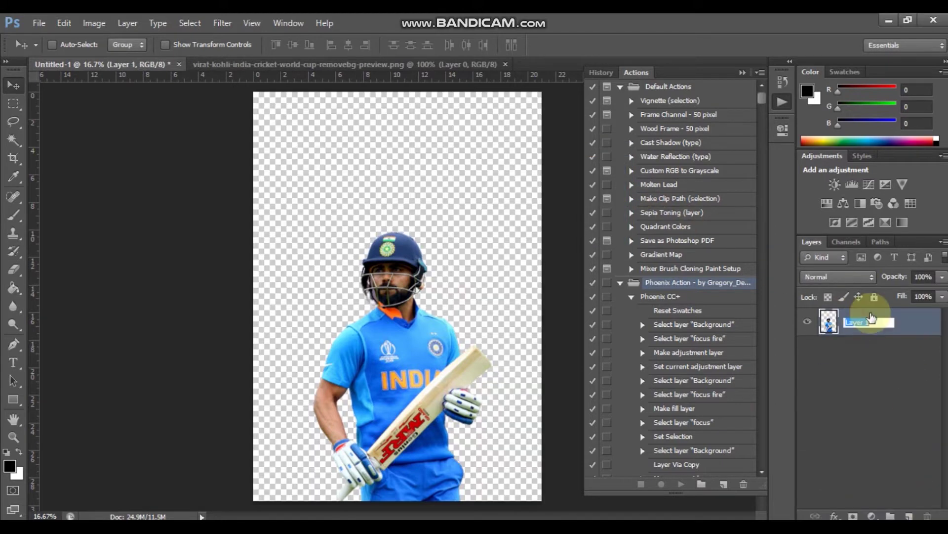
pyautogui.write('Background')
pyautogui.press('Return')
pyautogui.click(909, 516)
pyautogui.click(863, 350)
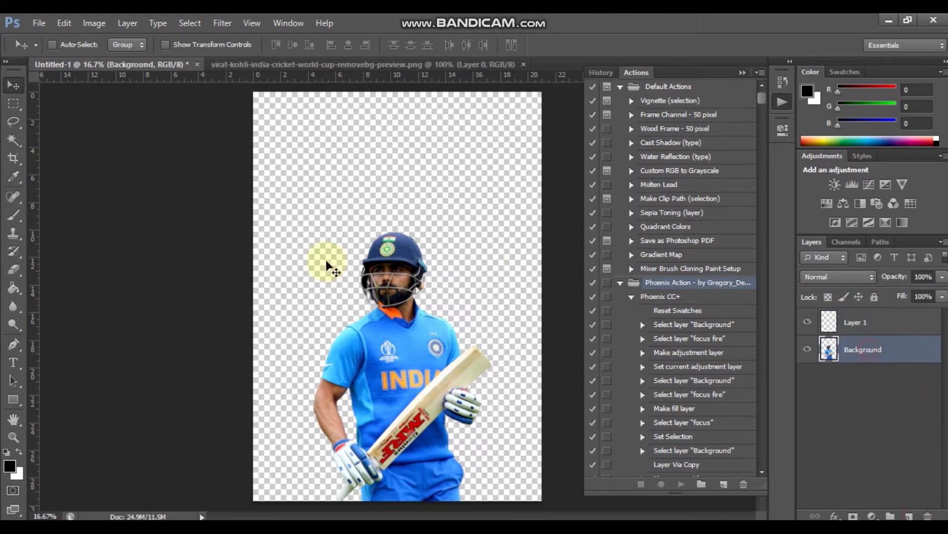
pyautogui.click(18, 148)
# Step: Quick-select the player figure and set pure red as the foreground colour on Layer 1
pyautogui.click(54, 131)
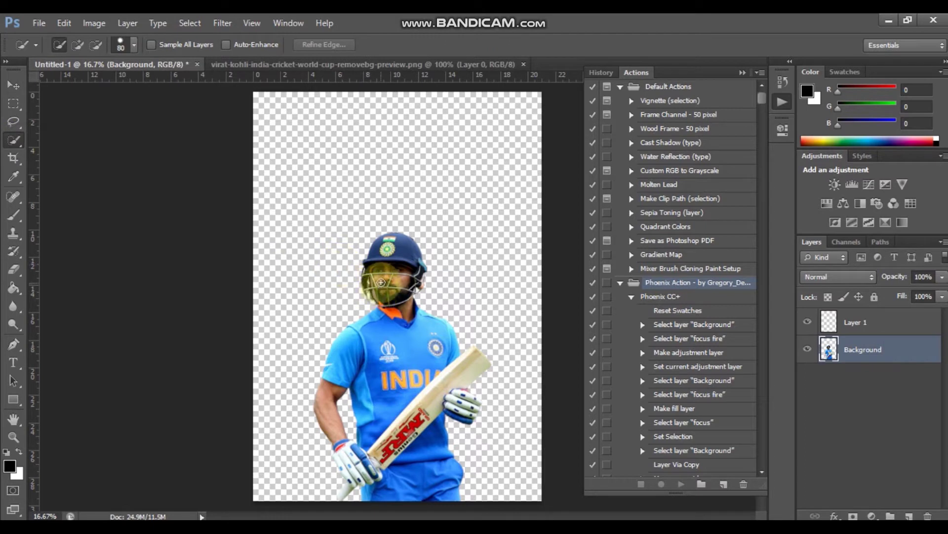
pyautogui.press(']')
pyautogui.press(']')
pyautogui.press(']')
pyautogui.press(']')
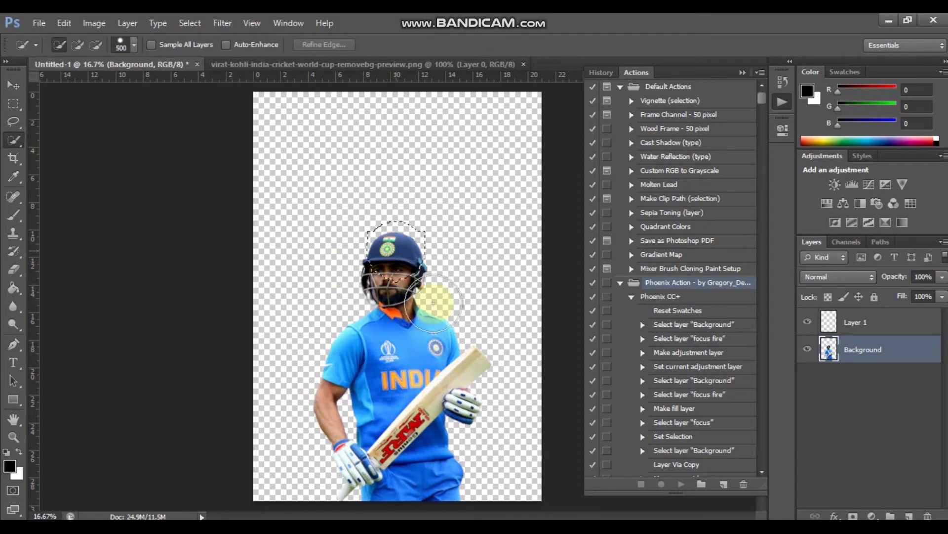
pyautogui.moveTo(434, 302); pyautogui.dragTo(378, 439)
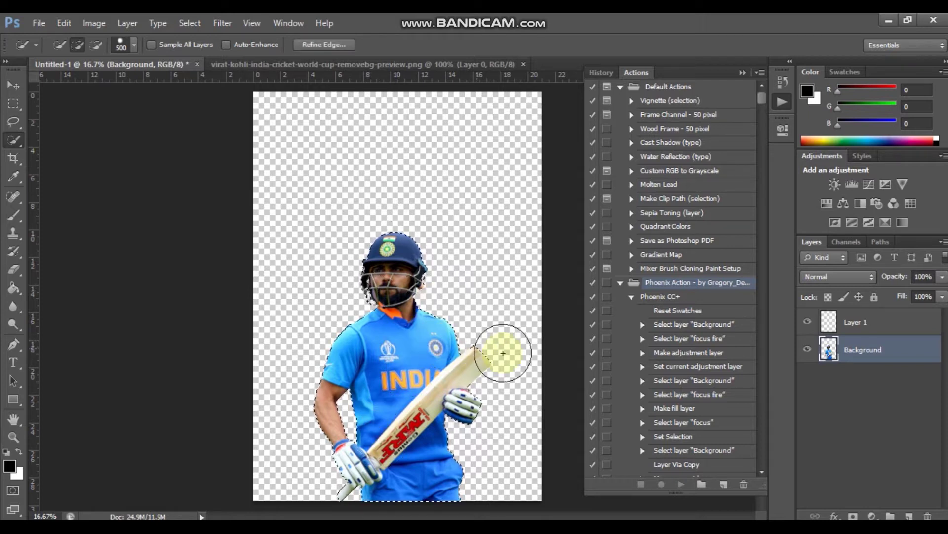
pyautogui.click(859, 328)
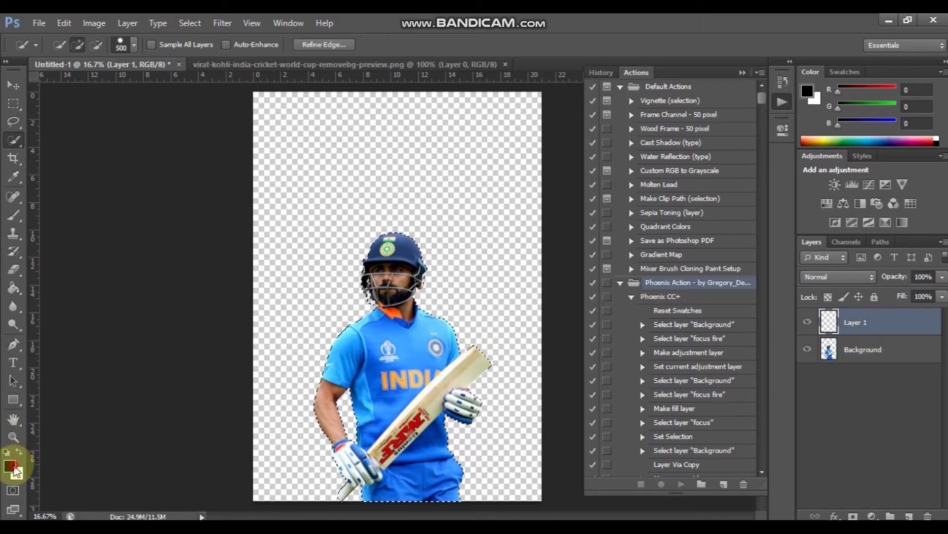
pyautogui.click(10, 466)
pyautogui.moveTo(563, 281); pyautogui.dragTo(618, 219)
pyautogui.click(770, 210)
# Step: Set up a hard round brush at 1400 px
pyautogui.click(14, 215)
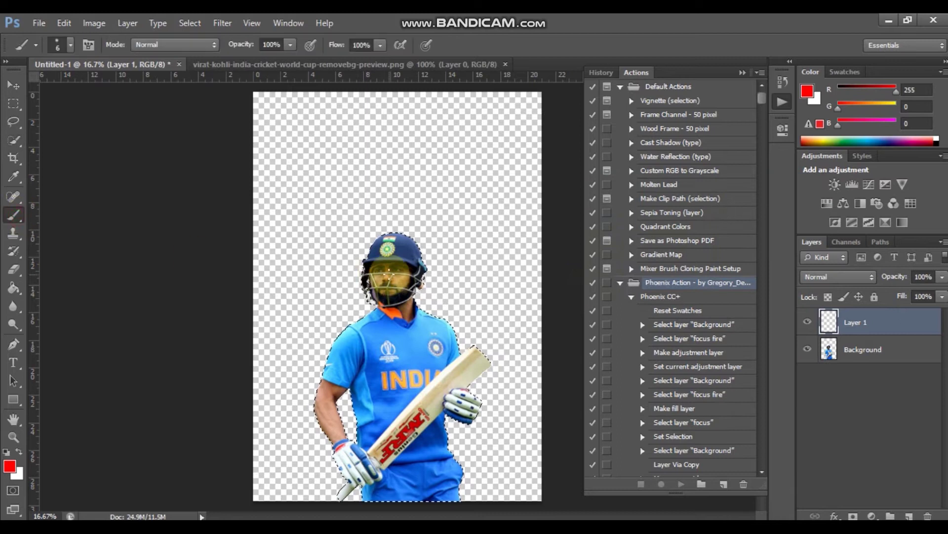
pyautogui.press(']')
pyautogui.press(']')
pyautogui.press(']')
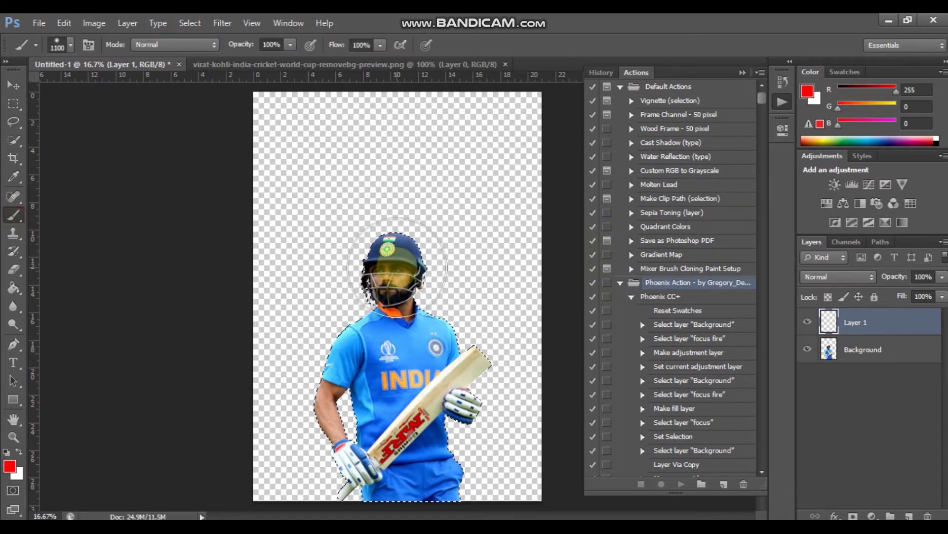
pyautogui.click(71, 44)
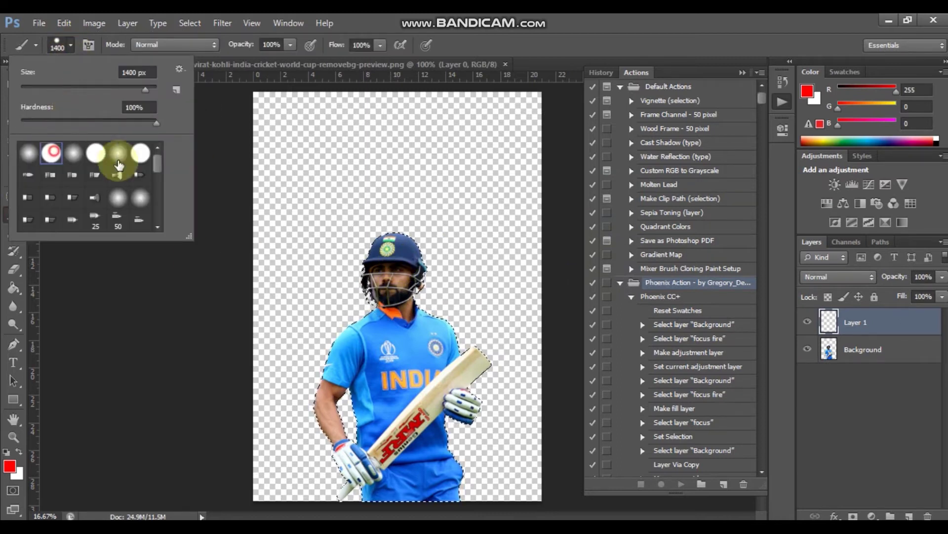
pyautogui.press(']')
pyautogui.click(397, 292)
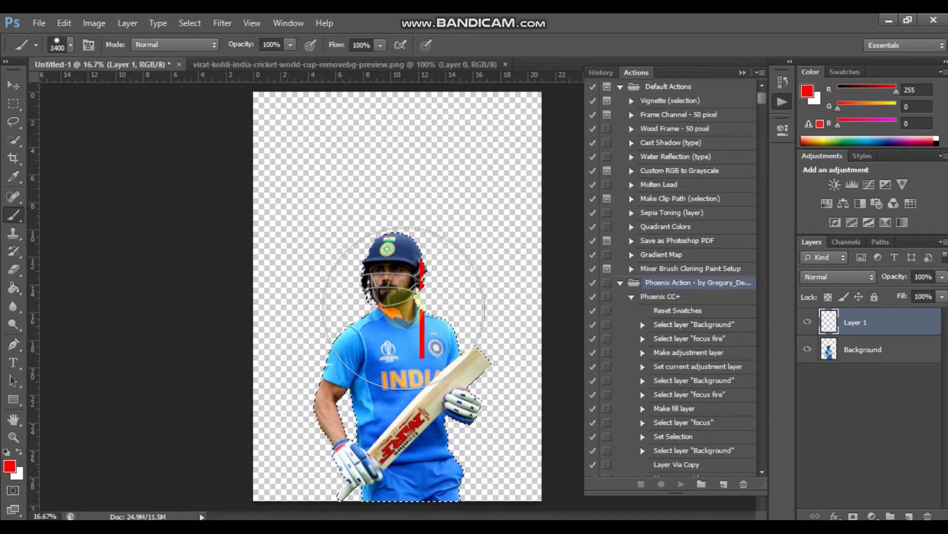
# Step: Fill the selection red, deselect, name the layer 'focus', and add a new layer with black paint
pyautogui.hotkey('alt', 'BackSpace')
pyautogui.hotkey('ctrl', 'd')
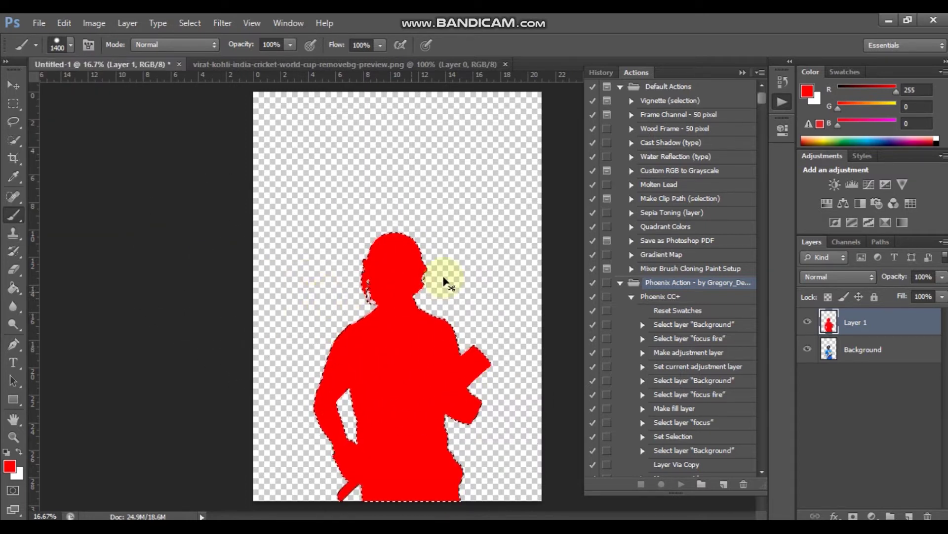
pyautogui.doubleClick(856, 323)
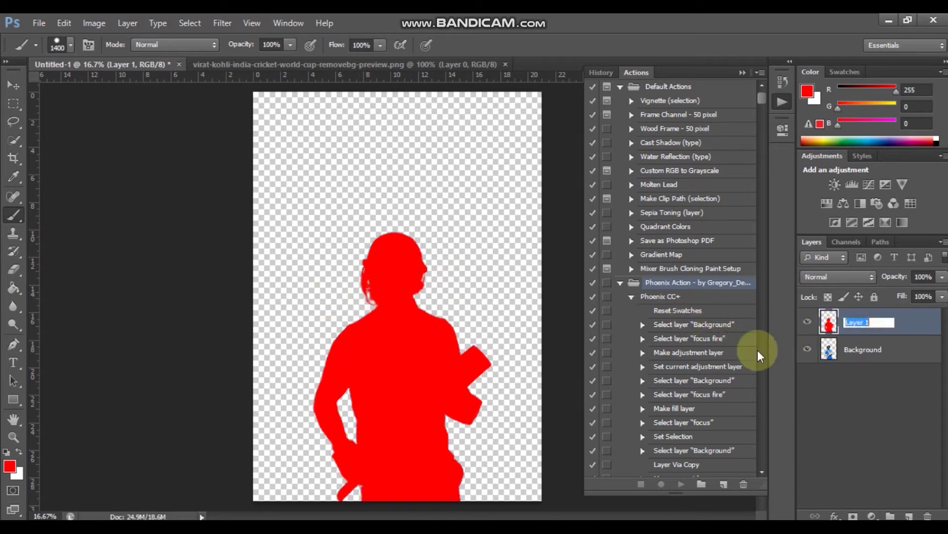
pyautogui.write('focus')
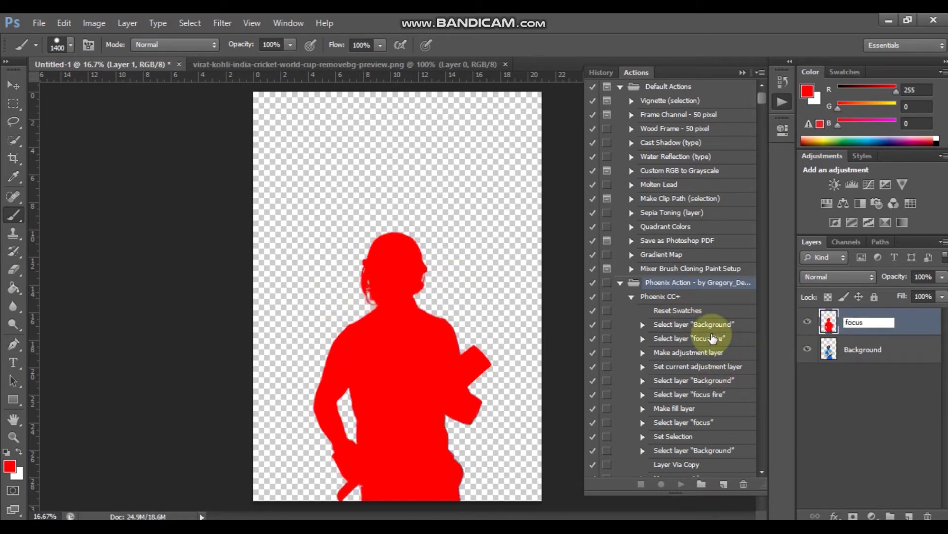
pyautogui.press('Return')
pyautogui.click(909, 516)
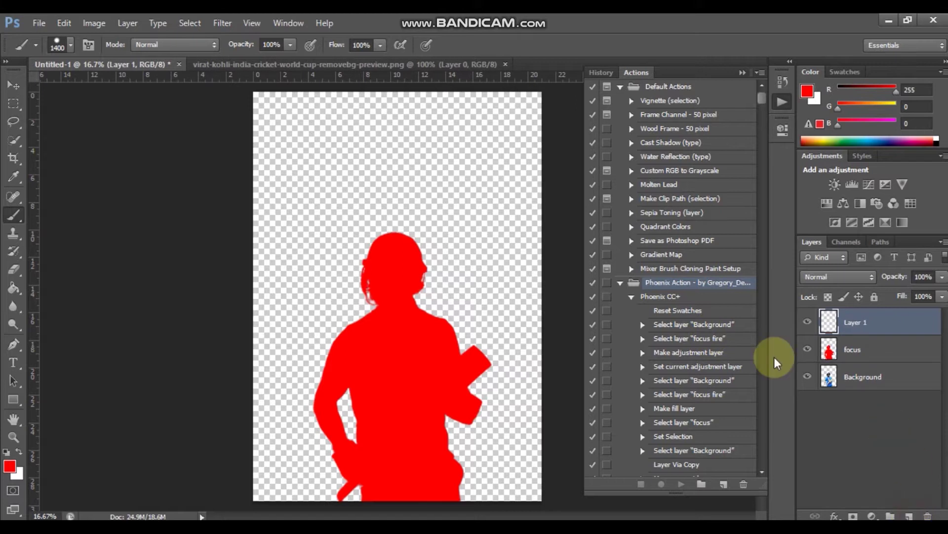
pyautogui.press('d')
pyautogui.press('[')
pyautogui.press('[')
pyautogui.press('[')
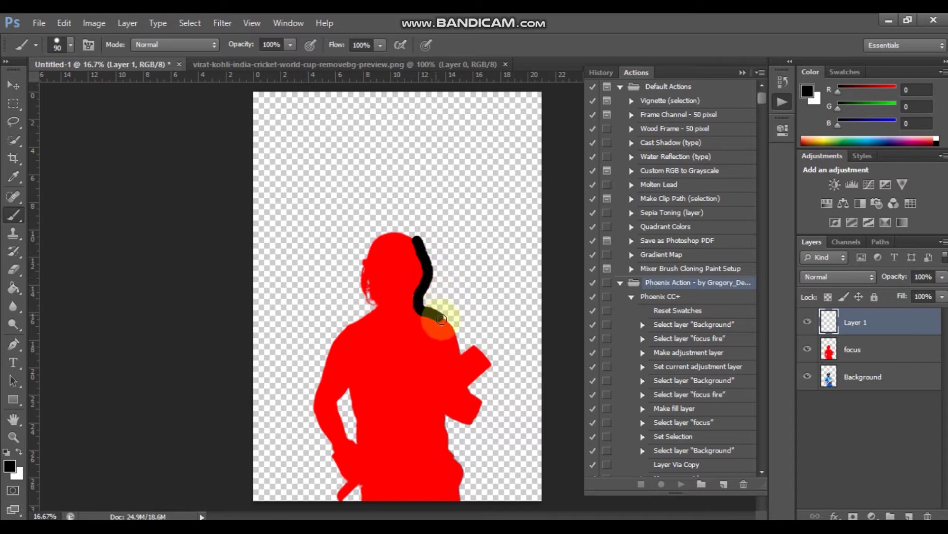
# Step: Paint a thick black stroke down the silhouette's right edge and name the layer 'focus fire'
pyautogui.moveTo(441, 319); pyautogui.dragTo(461, 347)
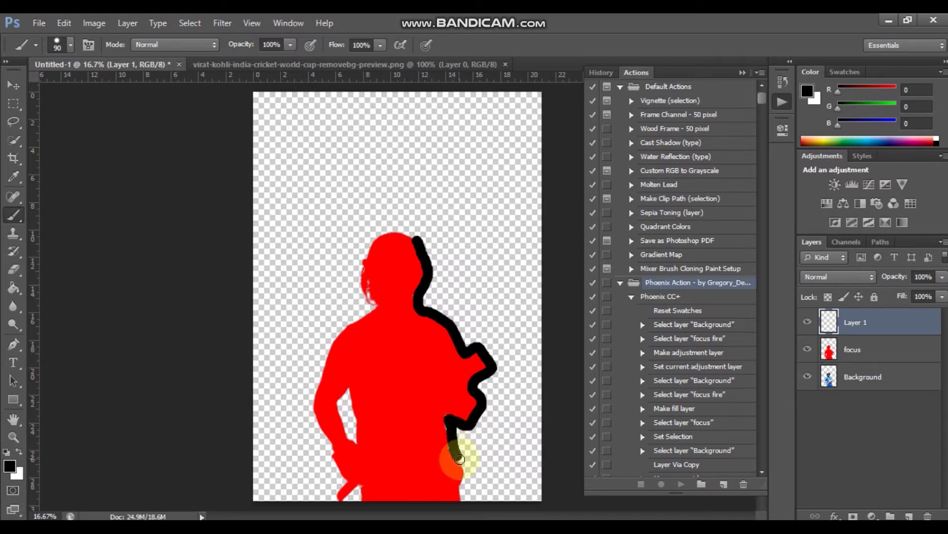
pyautogui.moveTo(462, 497); pyautogui.dragTo(464, 500)
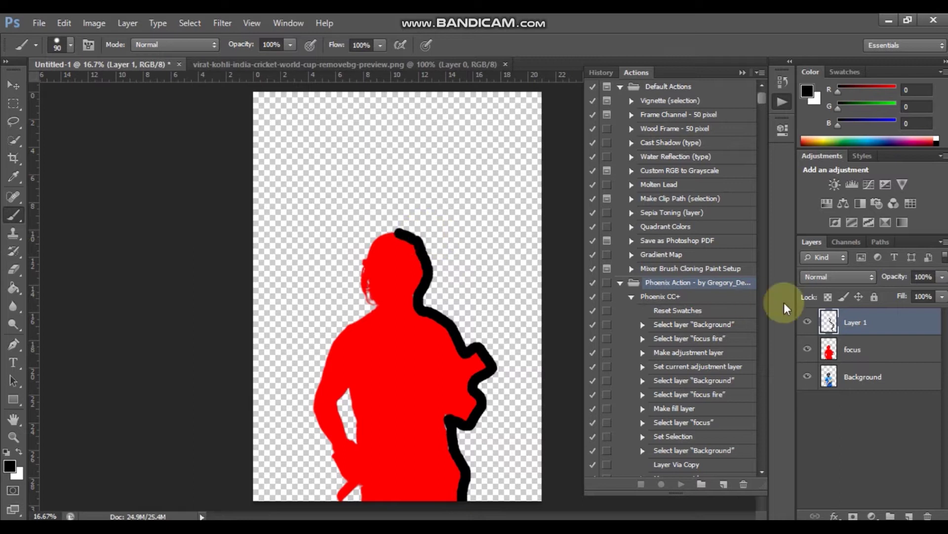
pyautogui.doubleClick(869, 322)
pyautogui.write('focus f')
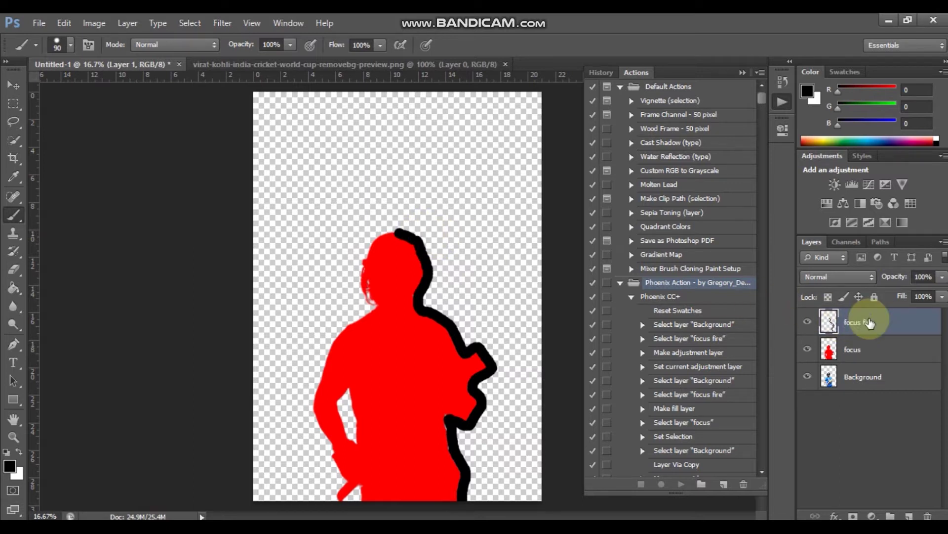
pyautogui.press('Return')
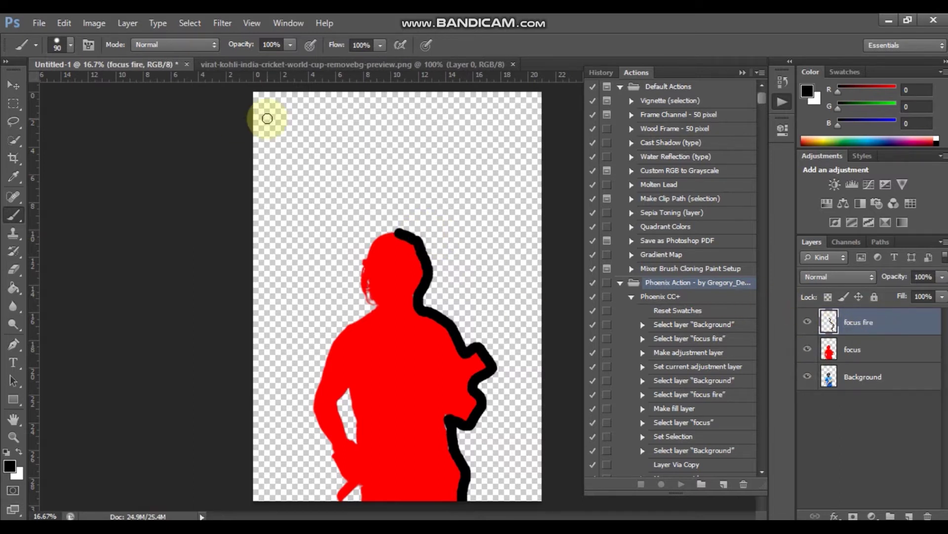
# Step: Load the Phoenix .ABR brush set through the Preset Manager
pyautogui.click(65, 22)
pyautogui.moveTo(105, 408)
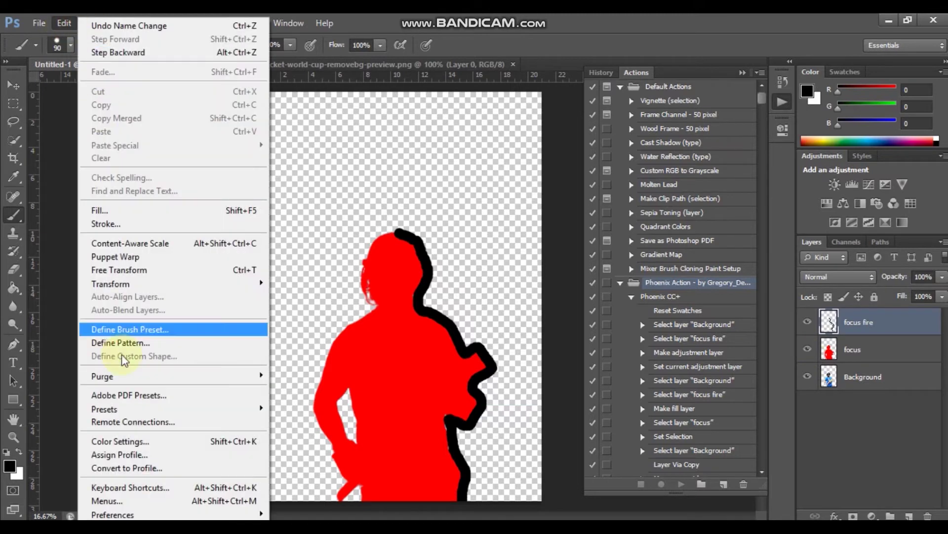
pyautogui.click(292, 408)
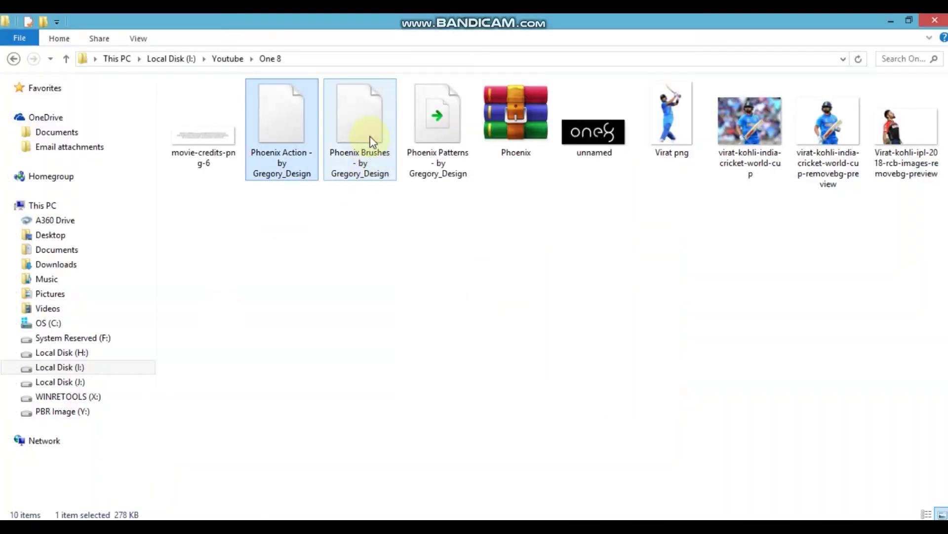
pyautogui.moveTo(372, 142); pyautogui.dragTo(442, 207)
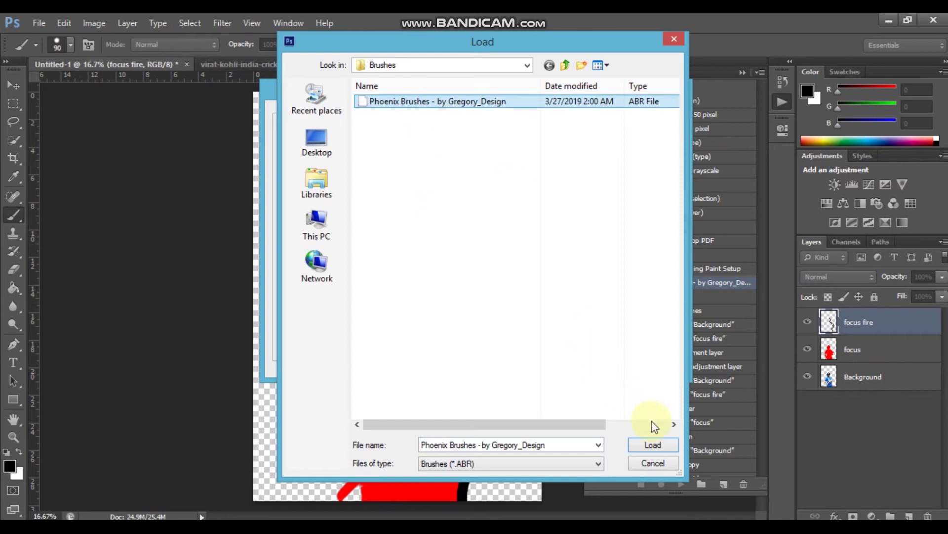
pyautogui.click(653, 444)
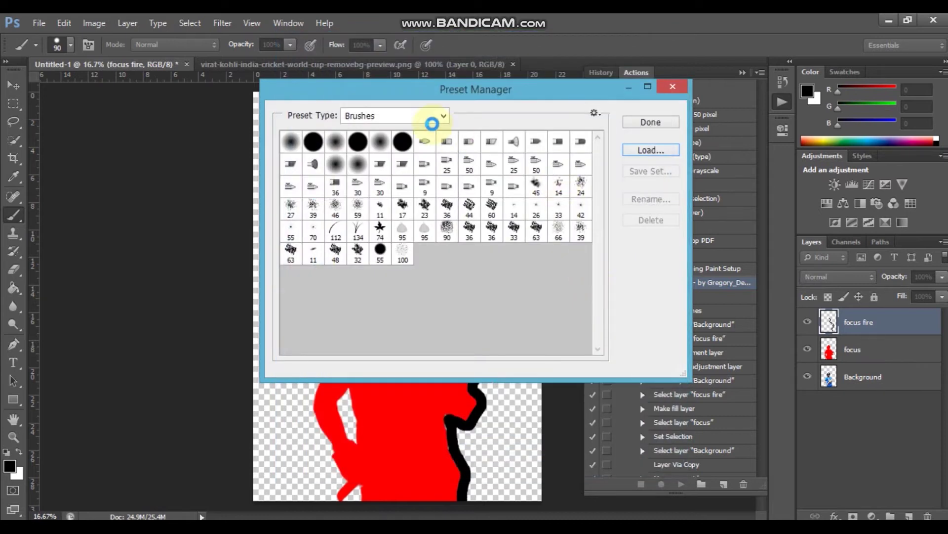
# Step: Load the Phoenix .PAT file as pattern presets and close the Preset Manager
pyautogui.click(444, 119)
pyautogui.click(432, 174)
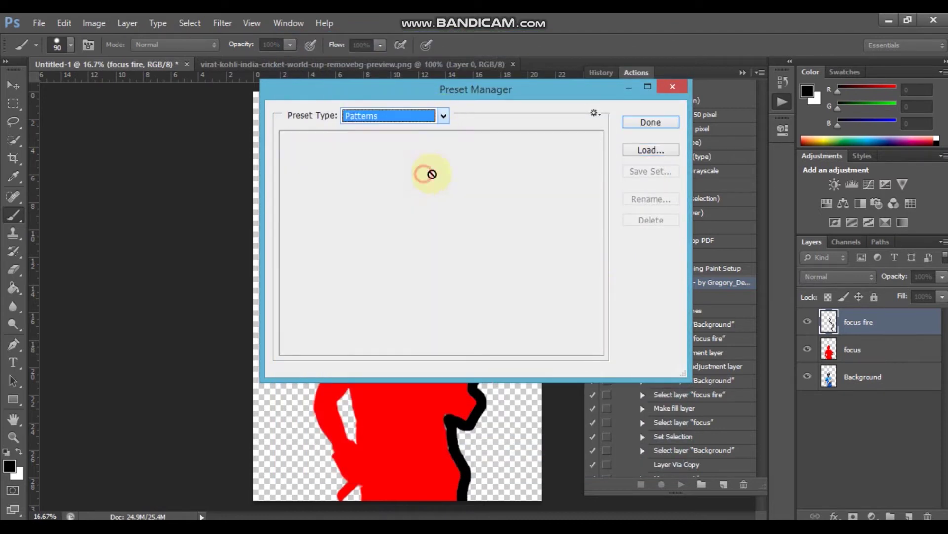
pyautogui.click(651, 149)
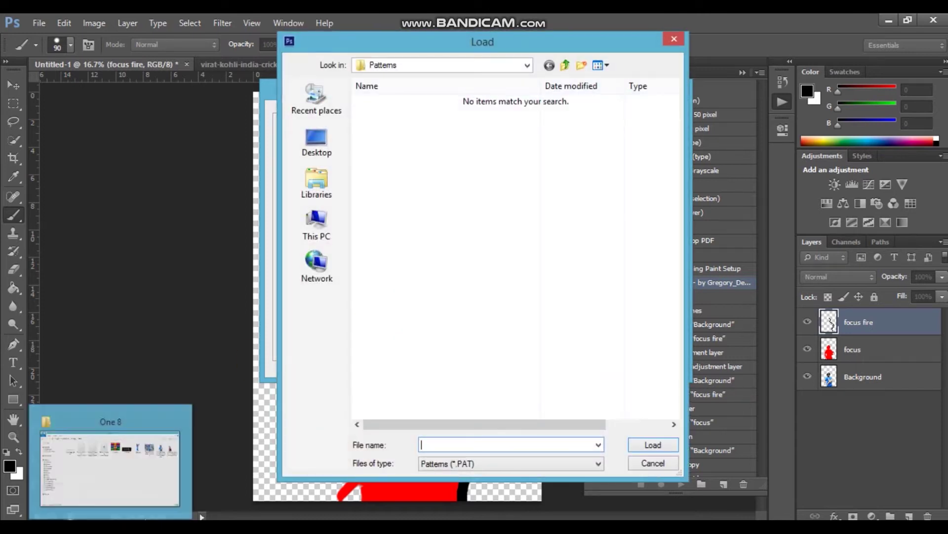
pyautogui.click(111, 459)
pyautogui.moveTo(434, 149)
pyautogui.mouseDown()
pyautogui.moveTo(371, 307)
pyautogui.moveTo(401, 200)
pyautogui.mouseUp()
pyautogui.click(652, 446)
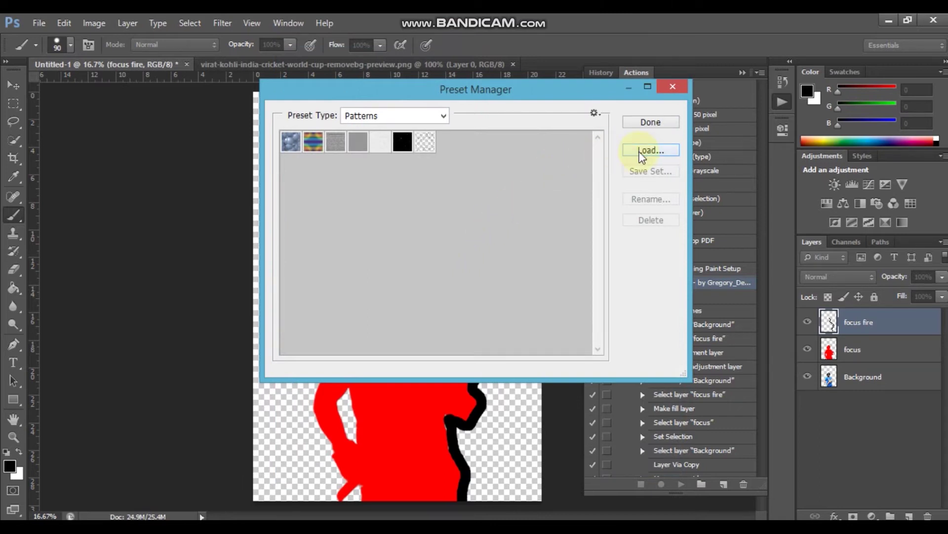
pyautogui.click(648, 123)
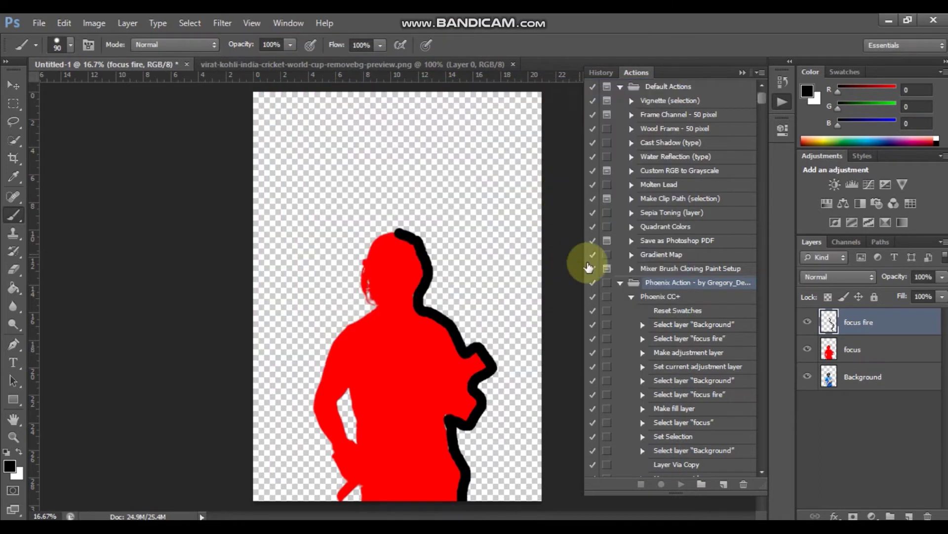
# Step: Run the Phoenix CC+ action on the cricketer image to completion
pyautogui.click(676, 298)
pyautogui.click(680, 483)
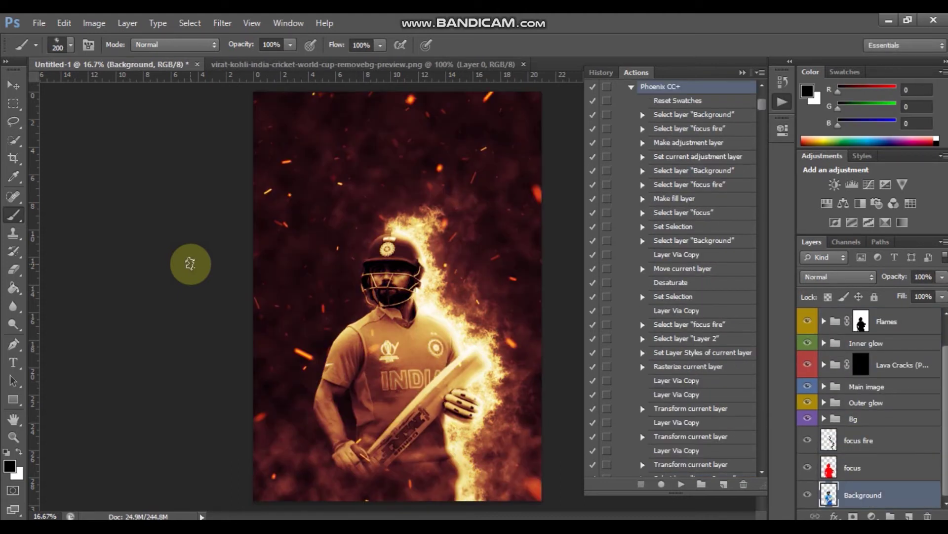
# Step: Close the Actions panel and preview the Outer glow 2 and 3 layers
pyautogui.click(743, 73)
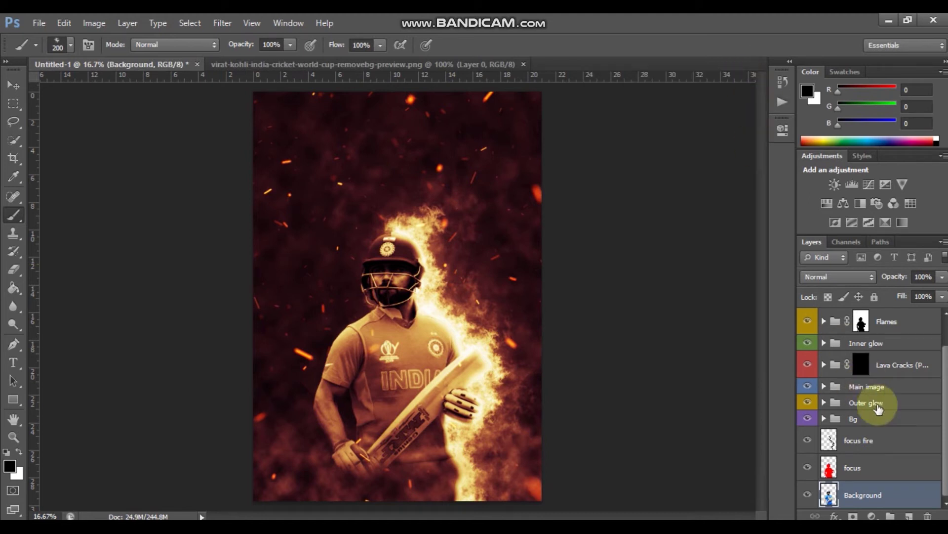
pyautogui.click(824, 402)
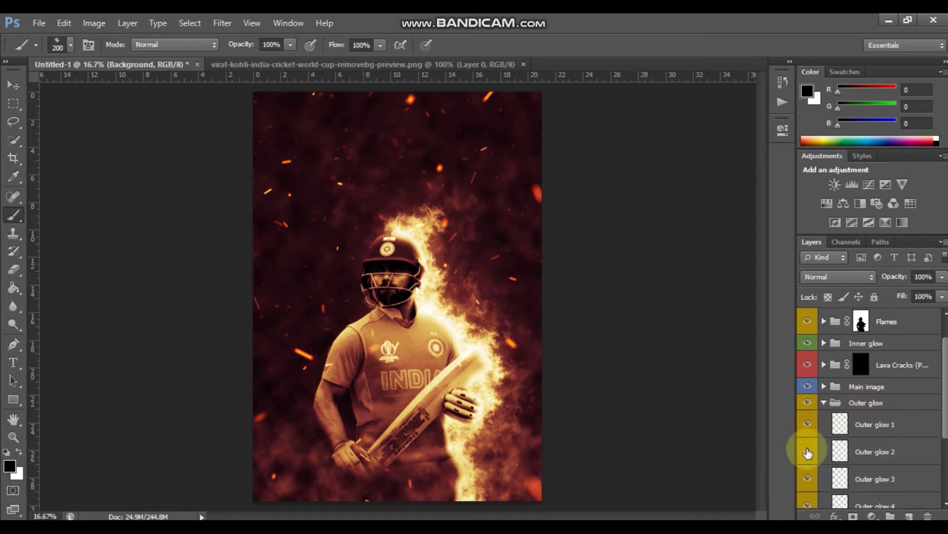
pyautogui.click(808, 452)
pyautogui.click(807, 479)
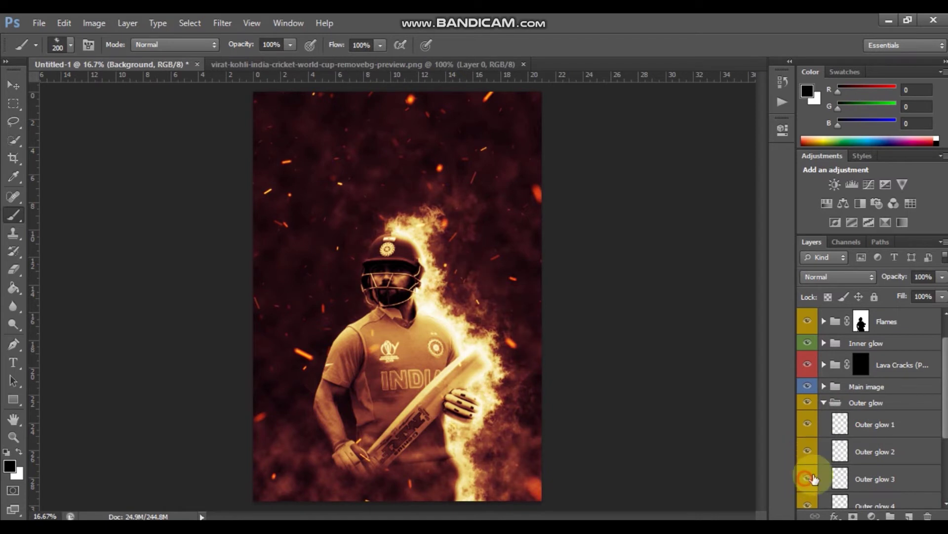
pyautogui.scroll(1, 815, 420)
# Step: Hide the Inner glow 1 and Inner glow 2 layers, keeping Inner glow 3 visible
pyautogui.click(824, 358)
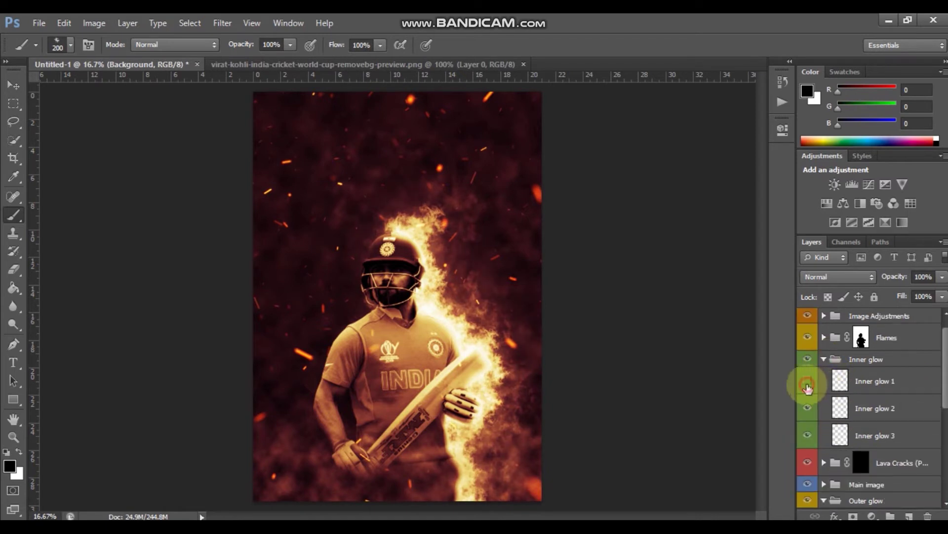
pyautogui.click(807, 408)
pyautogui.click(806, 435)
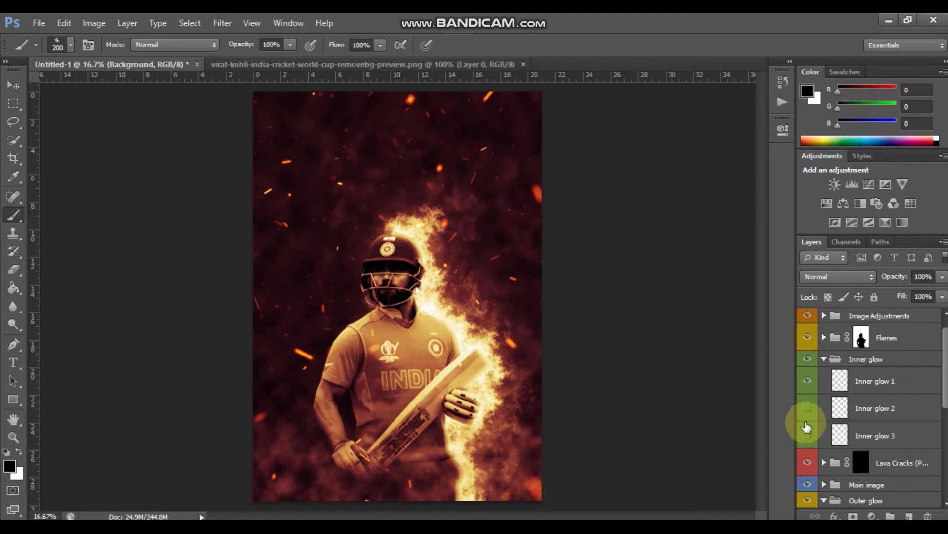
pyautogui.click(807, 381)
pyautogui.click(812, 436)
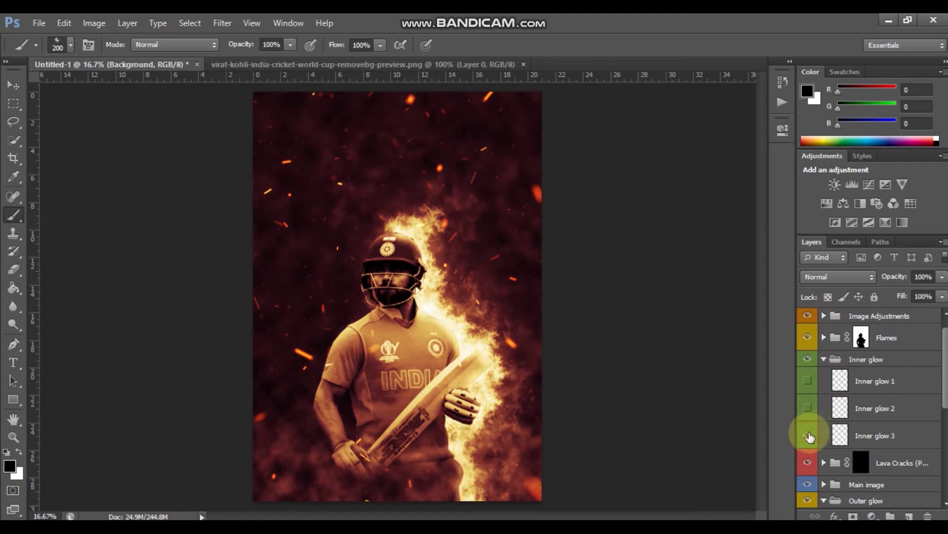
pyautogui.scroll(-1, 815, 435)
pyautogui.scroll(-1, 855, 434)
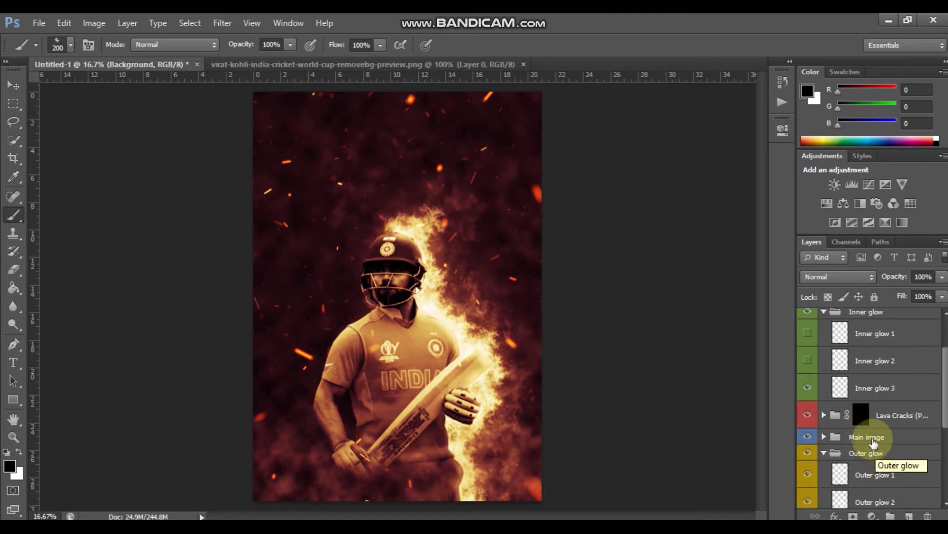
# Step: Preview the Flame 2, 3 and 4 layers inside the Flames group
pyautogui.click(823, 414)
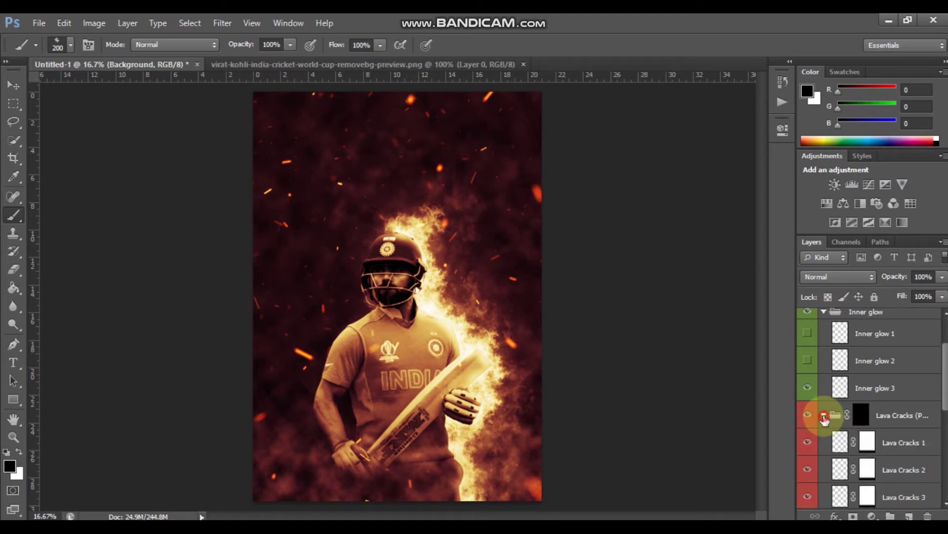
pyautogui.click(824, 418)
pyautogui.scroll(1, 840, 356)
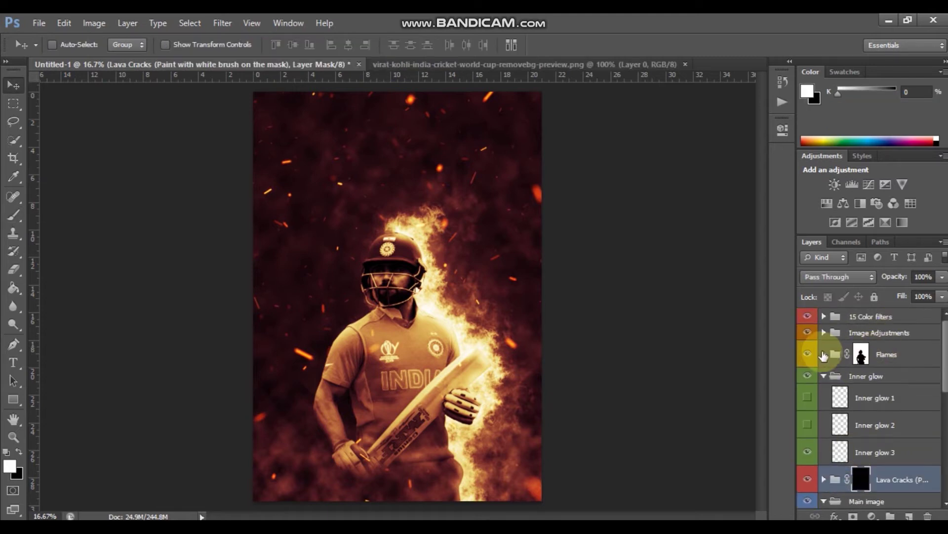
pyautogui.click(824, 354)
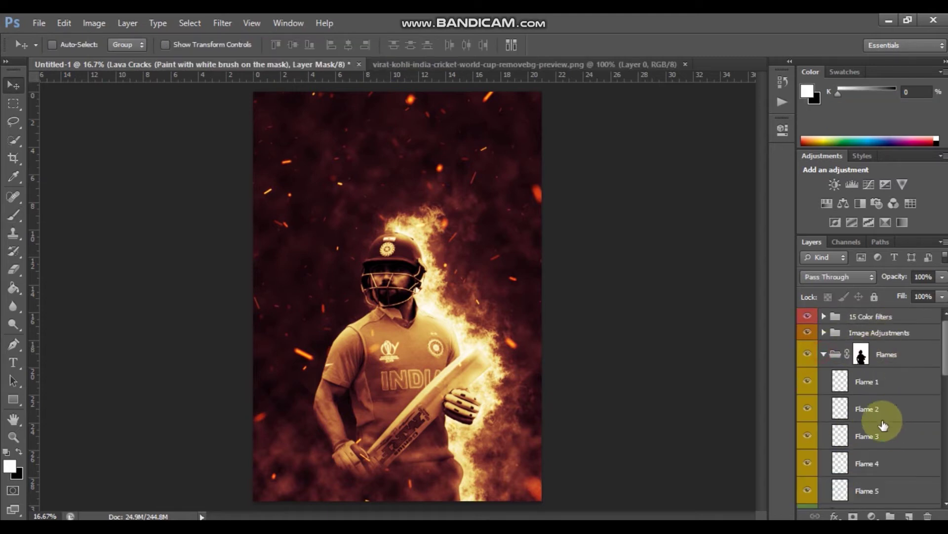
pyautogui.click(808, 409)
pyautogui.click(808, 436)
pyautogui.click(807, 463)
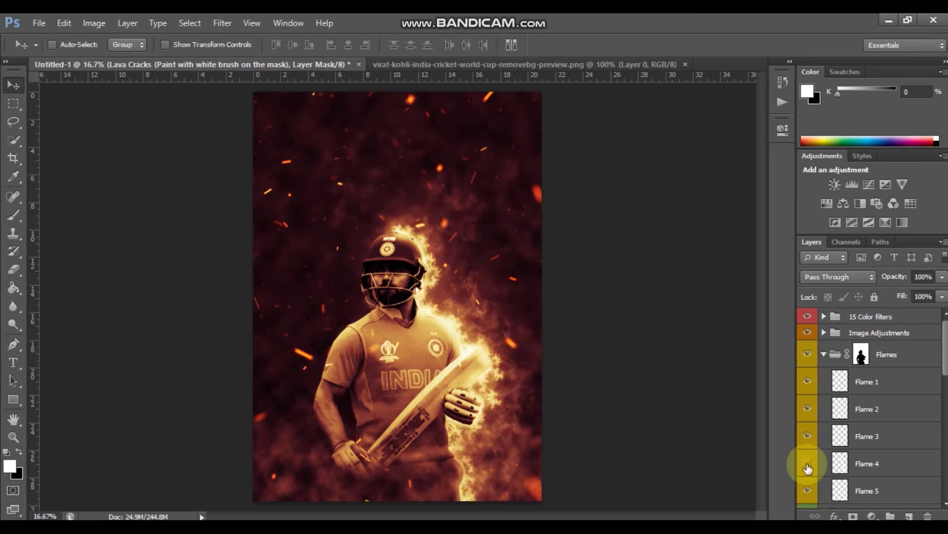
pyautogui.click(890, 463)
# Step: Resize the Flame 4 flames around the player and zoom in on the poster
pyautogui.hotkey('ctrl', 't')
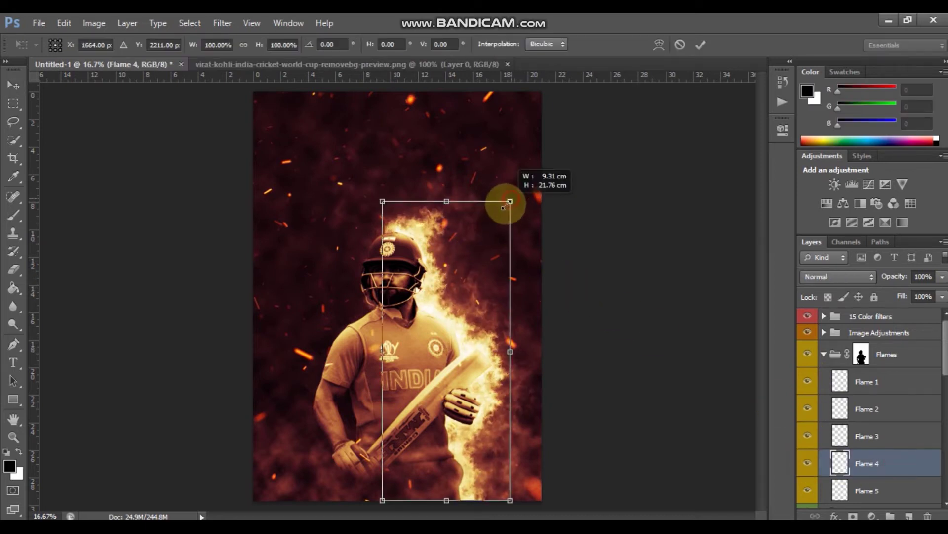
pyautogui.moveTo(504, 206); pyautogui.dragTo(497, 212)
pyautogui.press('Return')
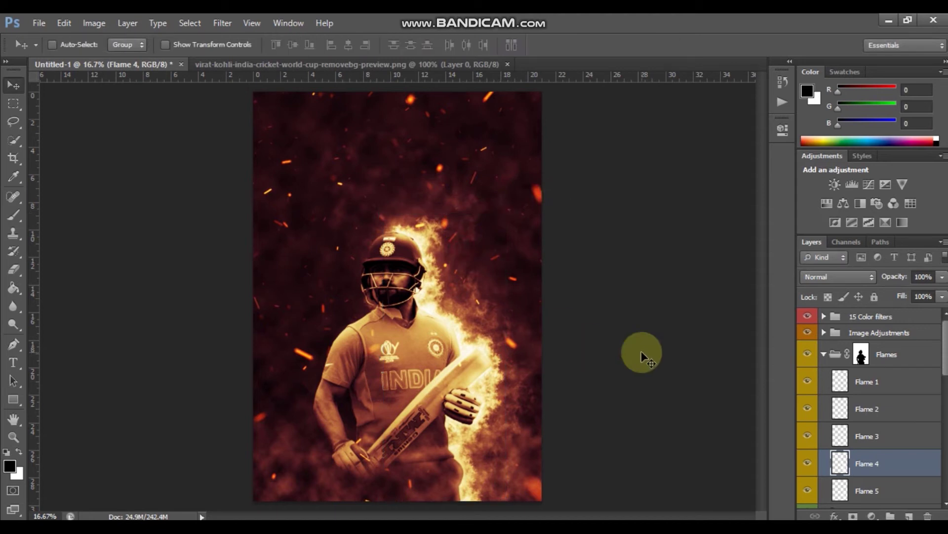
pyautogui.hotkey('ctrl', '+')
# Step: Expand the Lava Cracks group and select the Lava Cracks 1 layer
pyautogui.click(824, 354)
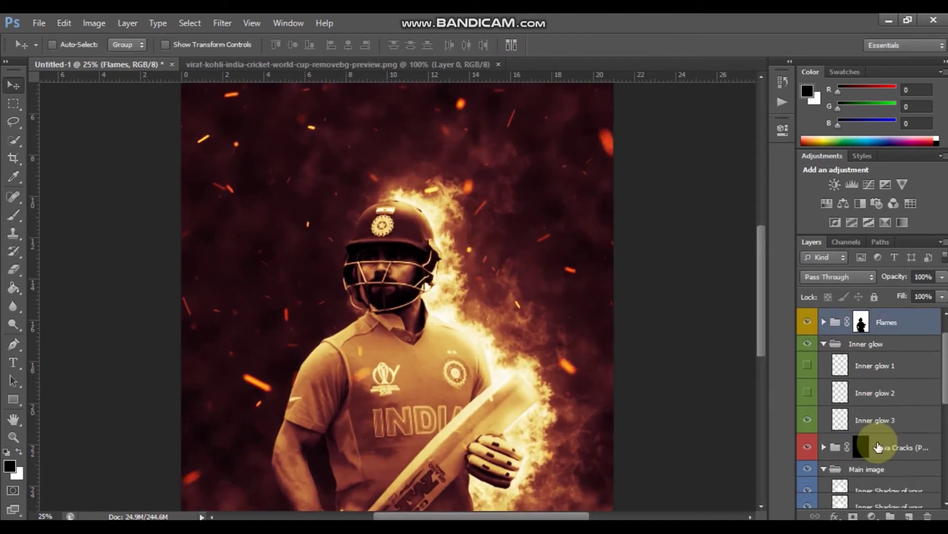
pyautogui.scroll(-1, 878, 447)
pyautogui.click(824, 431)
pyautogui.scroll(-3, 870, 417)
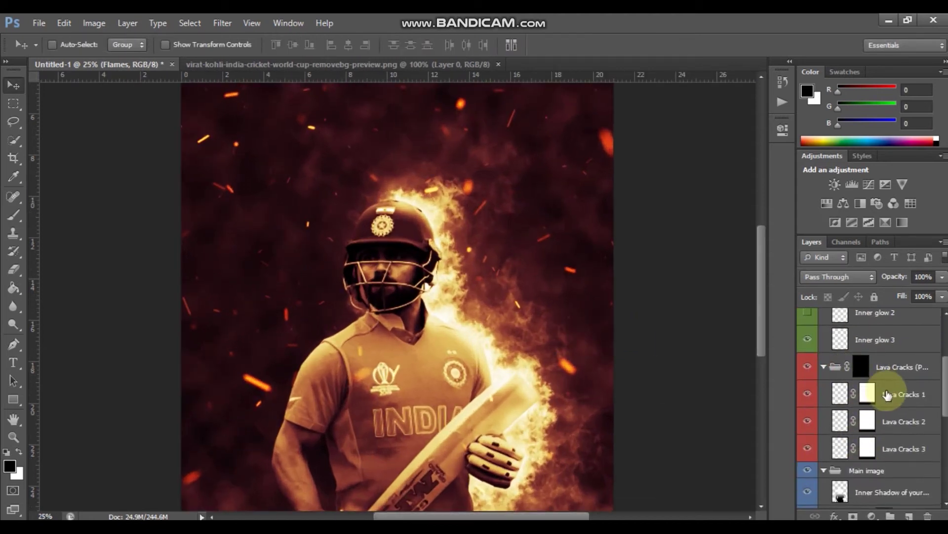
pyautogui.click(908, 394)
# Step: Target the Lava Cracks group mask with a 100 px brush
pyautogui.click(861, 367)
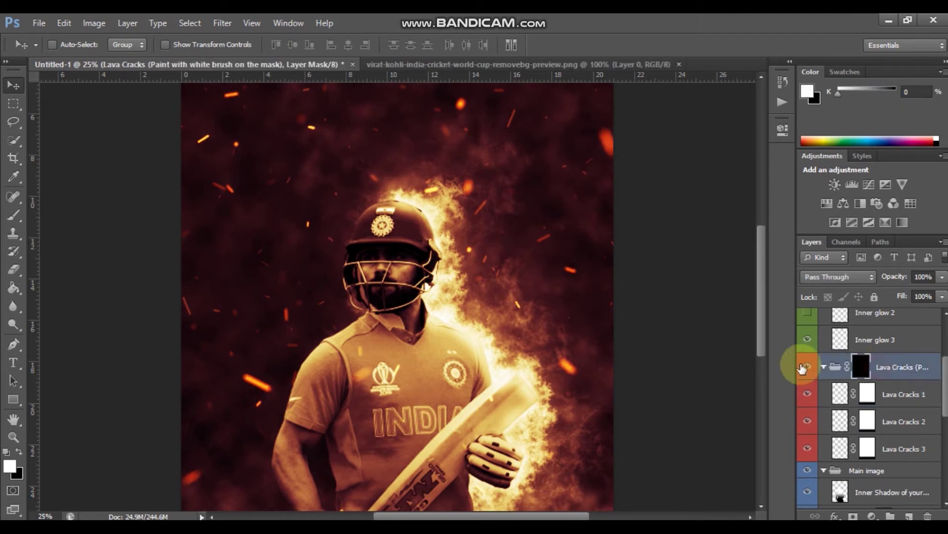
pyautogui.click(15, 273)
pyautogui.click(12, 221)
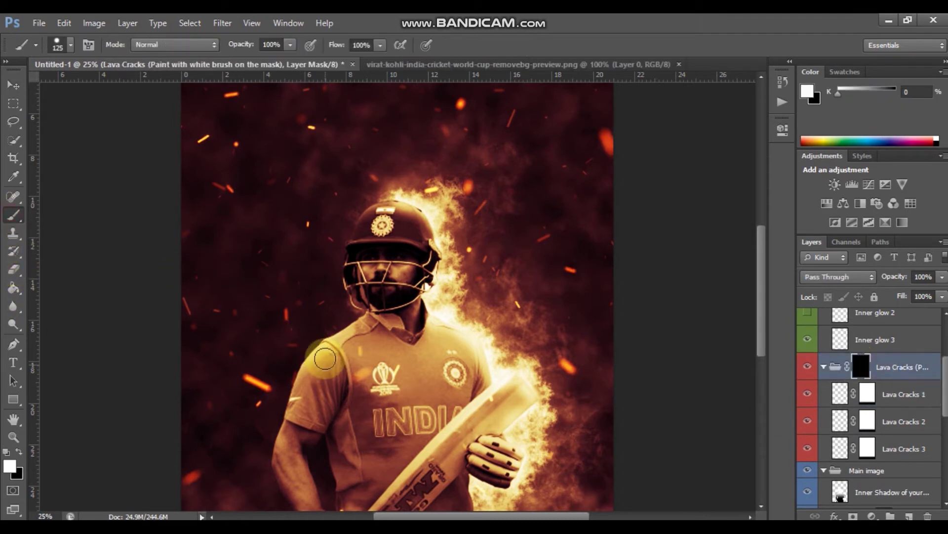
pyautogui.scroll(-3, 326, 357)
pyautogui.scroll(-2, 326, 357)
pyautogui.press('[')
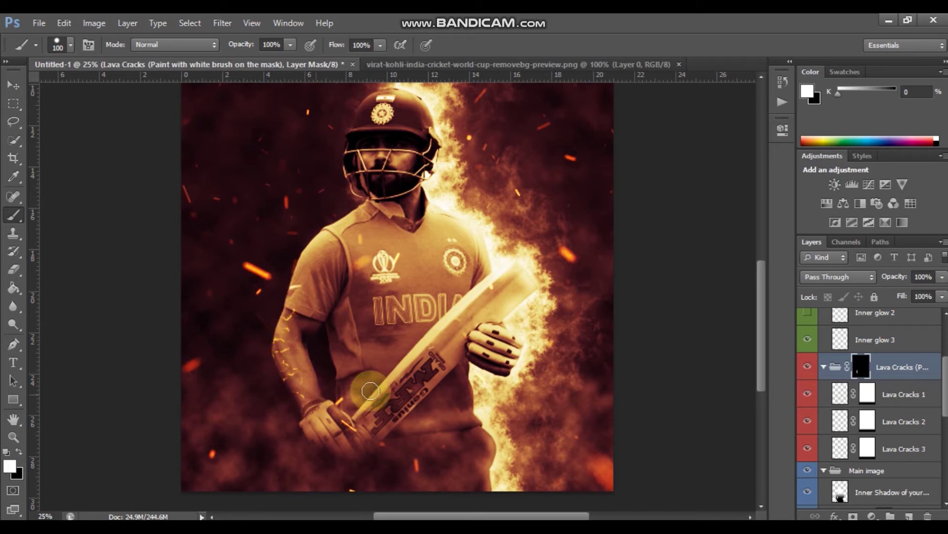
pyautogui.scroll(2, 470, 336)
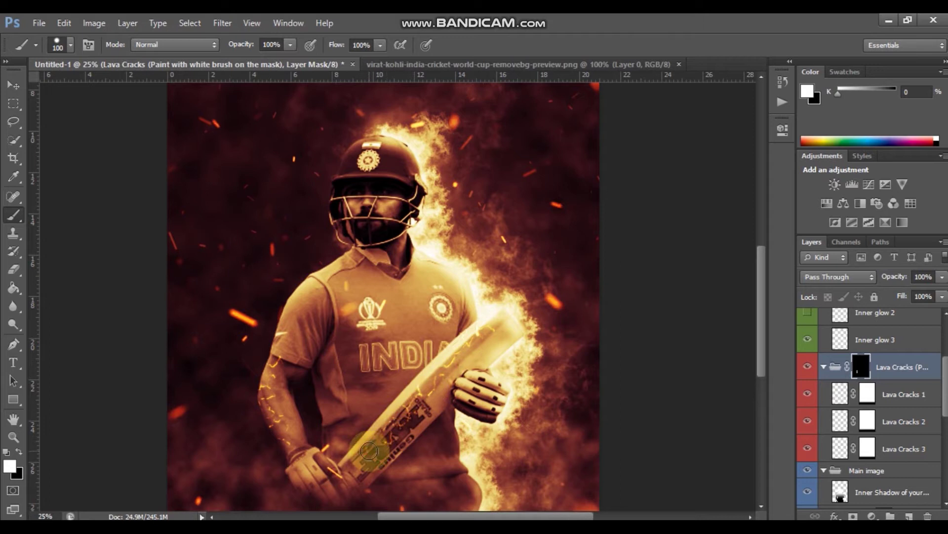
# Step: Brush lava cracks over the player's arm, bat and gloved hand
pyautogui.moveTo(321, 289); pyautogui.dragTo(348, 319)
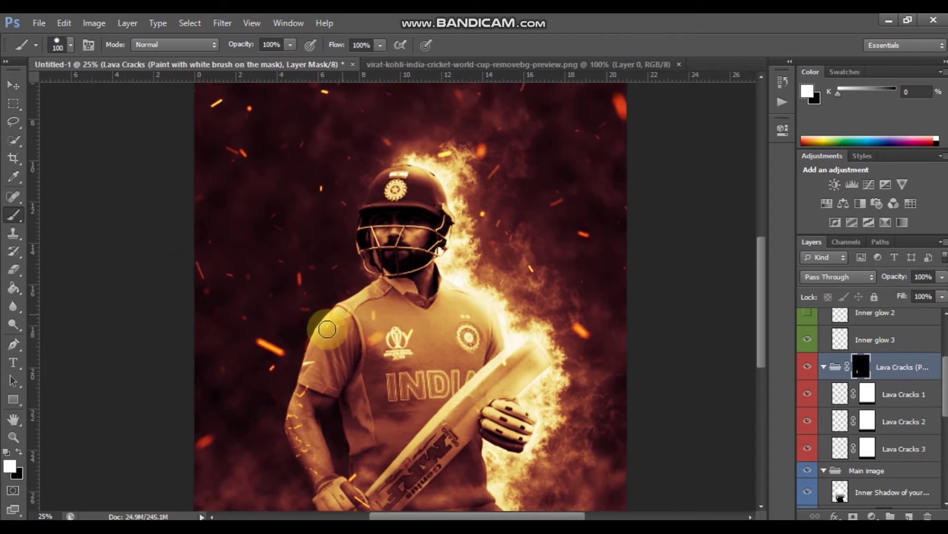
pyautogui.scroll(1, 322, 366)
pyautogui.scroll(1, 433, 241)
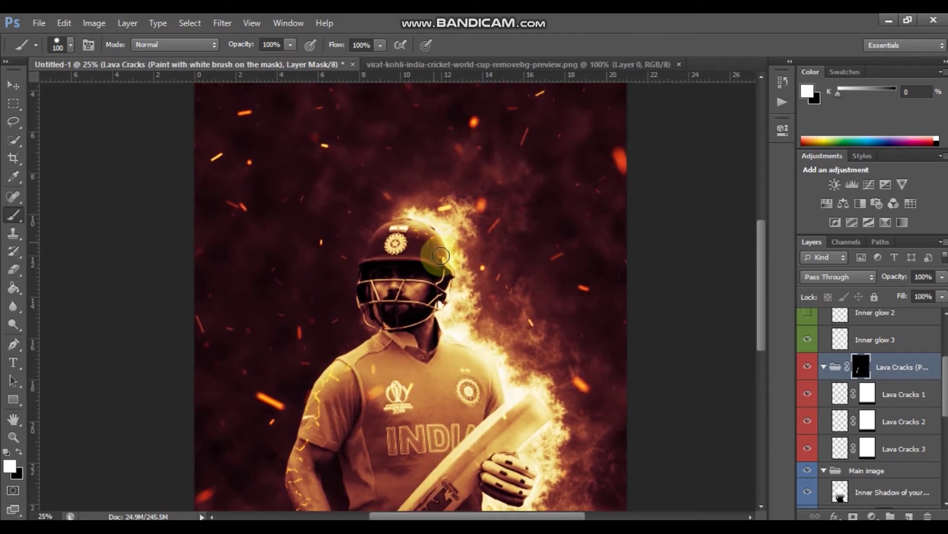
pyautogui.moveTo(473, 322); pyautogui.dragTo(465, 134)
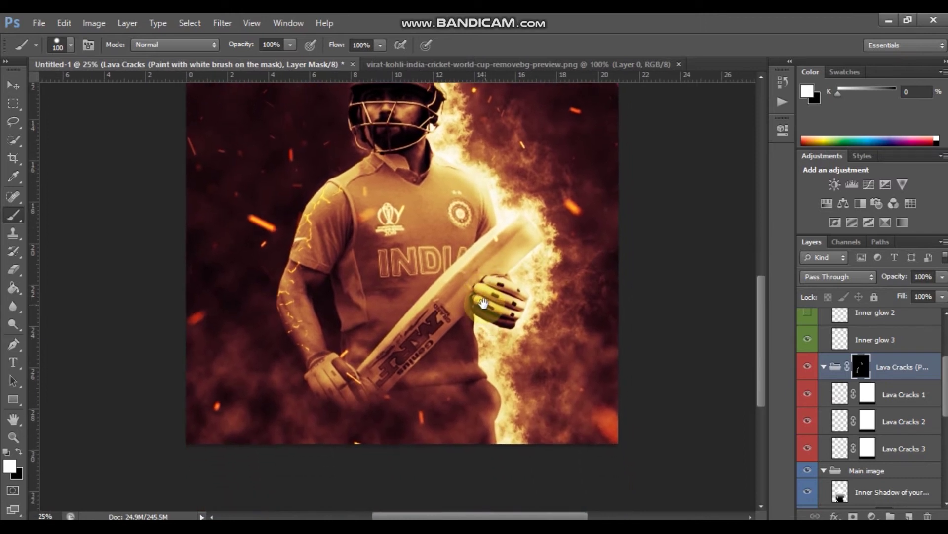
pyautogui.moveTo(444, 377); pyautogui.dragTo(403, 387)
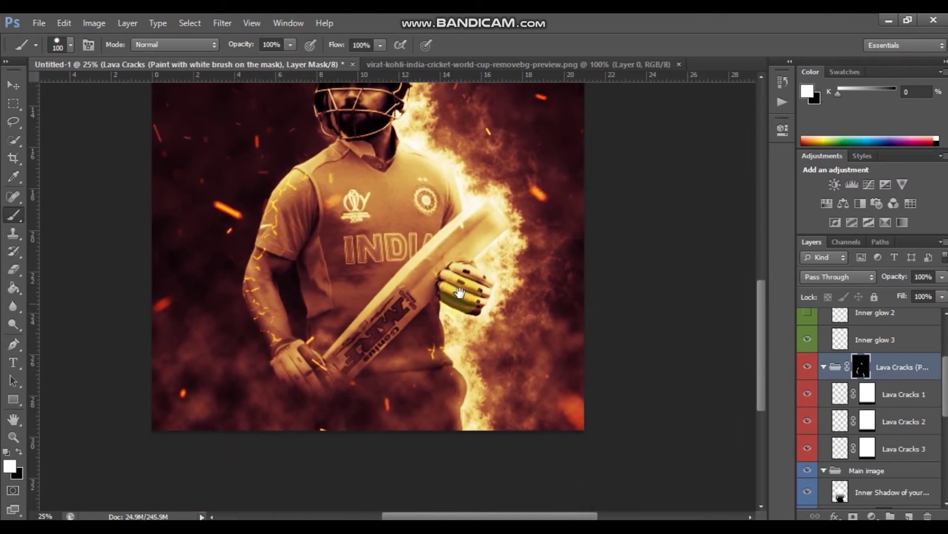
pyautogui.scroll(-2, 445, 390)
pyautogui.scroll(1, 457, 382)
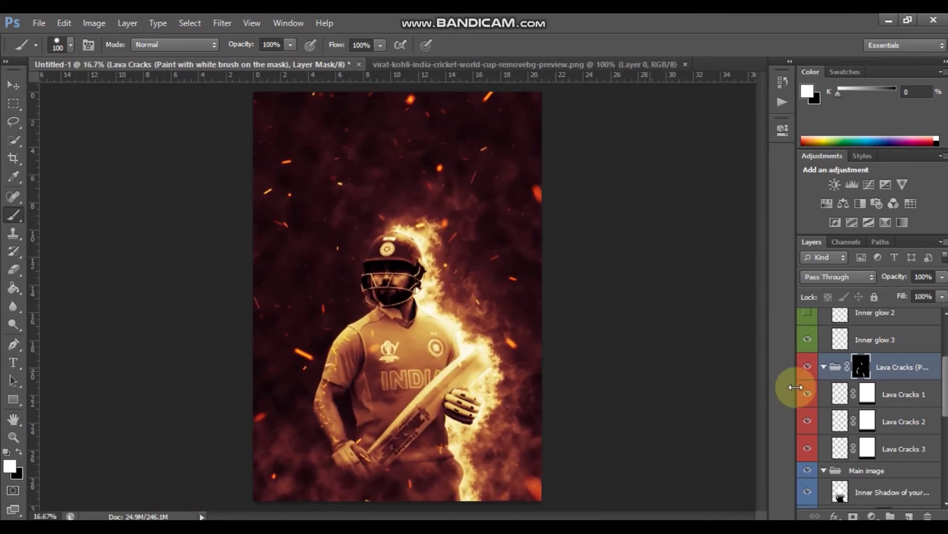
# Step: Collapse Lava Cracks, expand 15 Color filters and preview the first colour tone layers
pyautogui.click(823, 366)
pyautogui.scroll(-1, 881, 434)
pyautogui.scroll(-3, 881, 435)
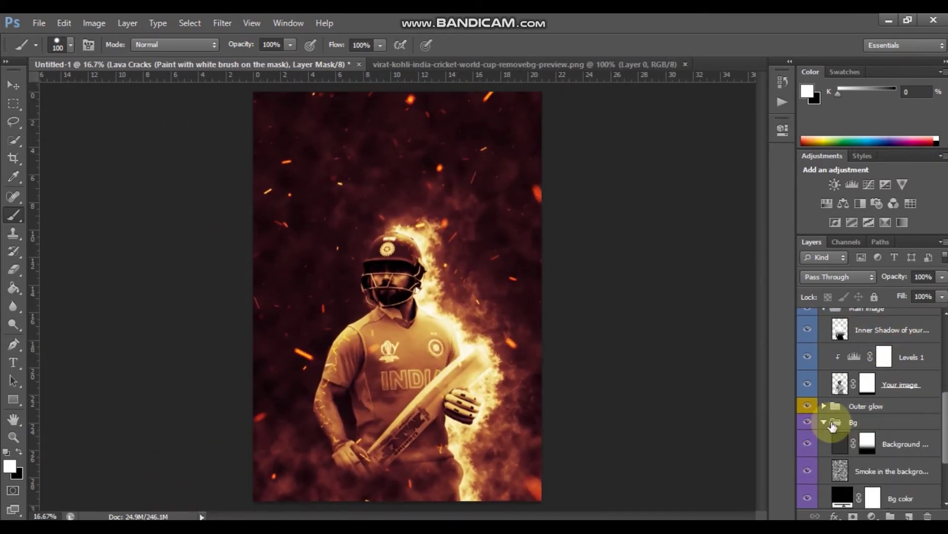
pyautogui.scroll(-1, 837, 424)
pyautogui.scroll(5, 889, 451)
pyautogui.scroll(4, 879, 483)
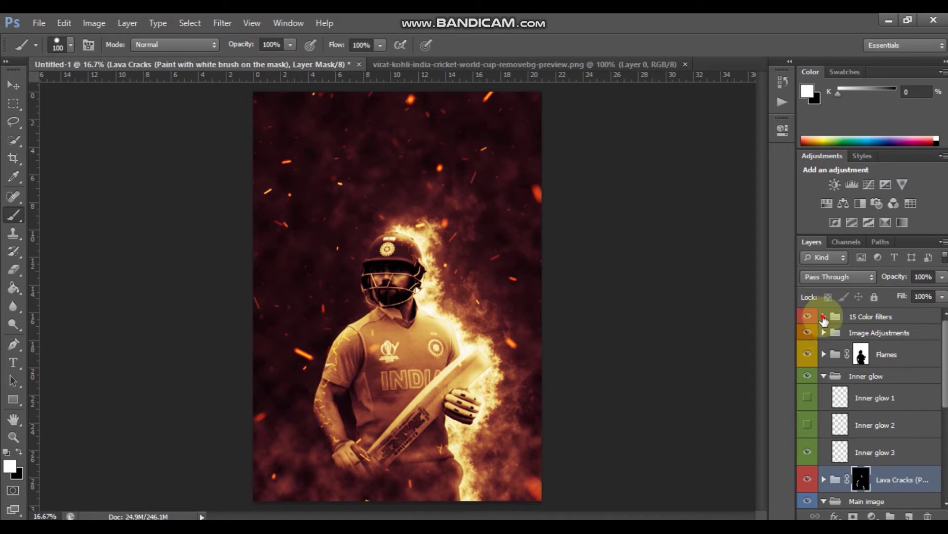
pyautogui.click(824, 316)
pyautogui.click(808, 338)
pyautogui.click(808, 365)
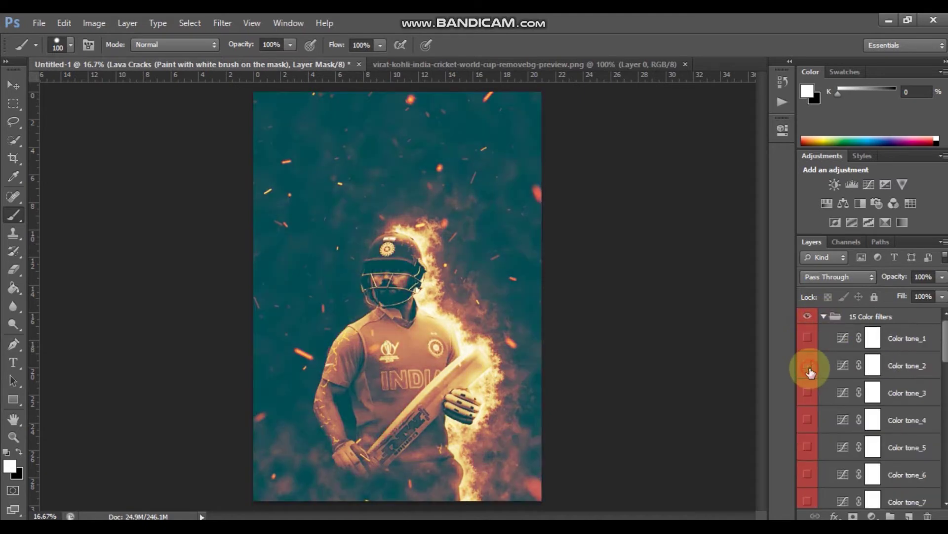
# Step: Preview Color tone 4, 5 and 6, keep the orange look, and add a new top layer
pyautogui.click(807, 393)
pyautogui.scroll(-1, 811, 391)
pyautogui.click(807, 387)
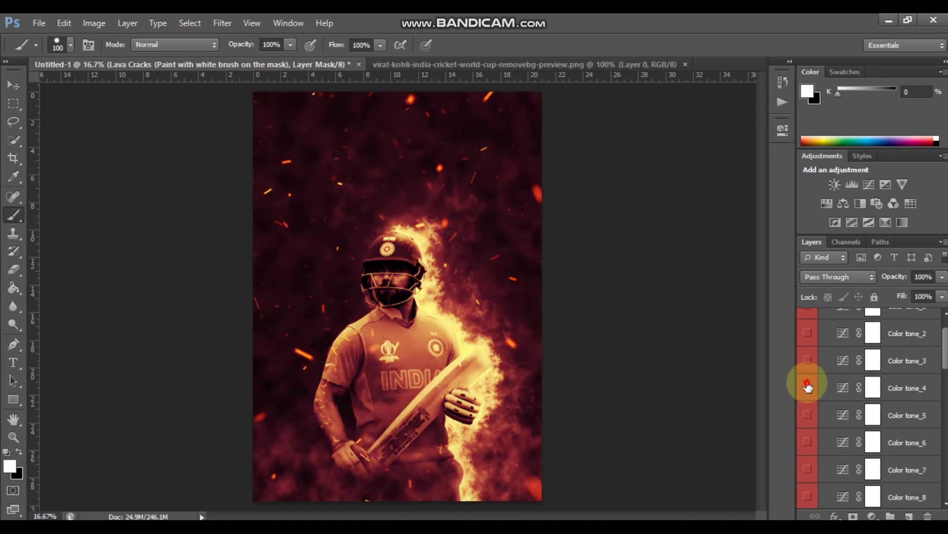
pyautogui.click(809, 416)
pyautogui.click(807, 441)
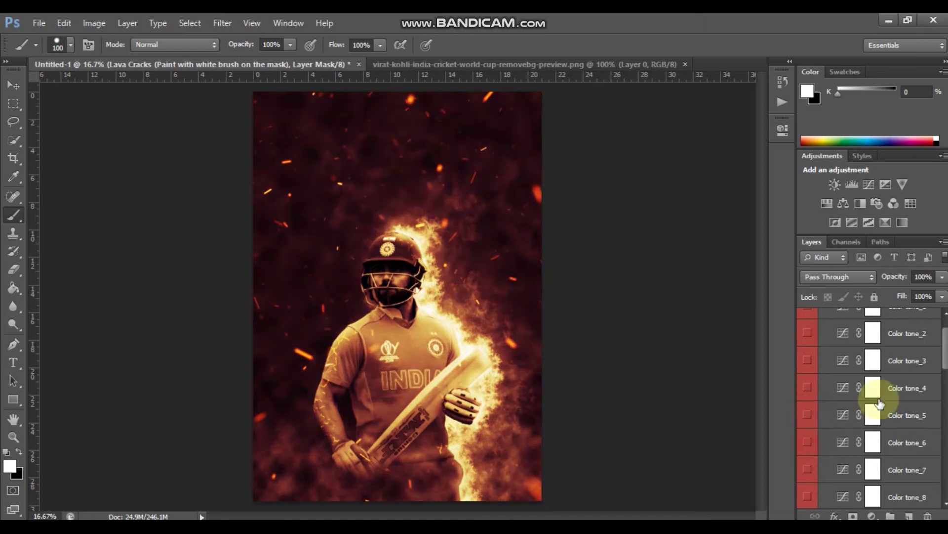
pyautogui.click(823, 316)
pyautogui.click(927, 323)
pyautogui.click(909, 516)
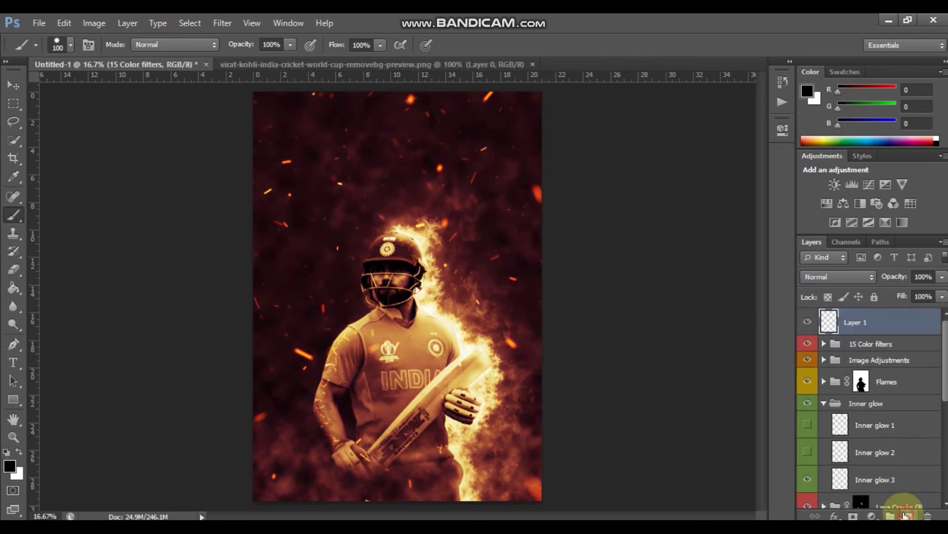
# Step: Draw a rectangle over the whole poster filled with teal #016375
pyautogui.click(18, 405)
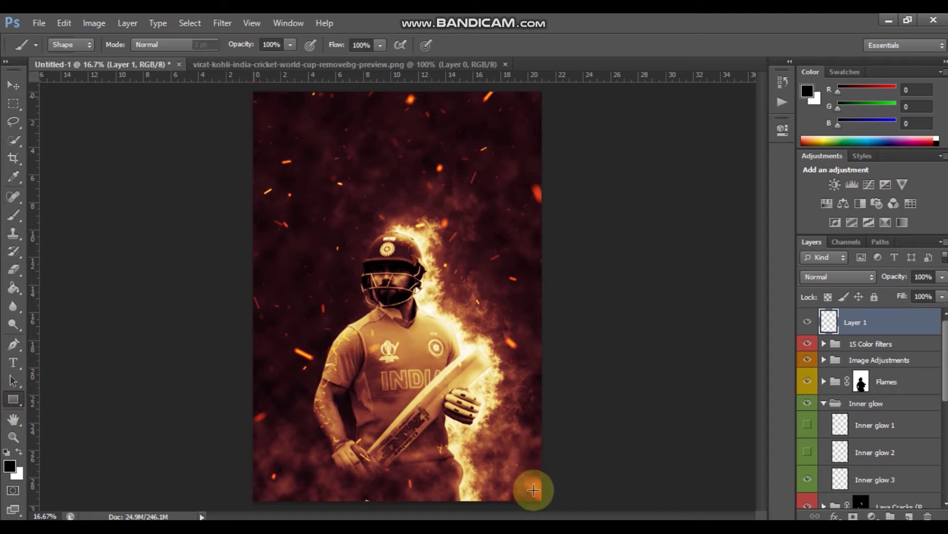
pyautogui.moveTo(542, 502); pyautogui.dragTo(542, 502)
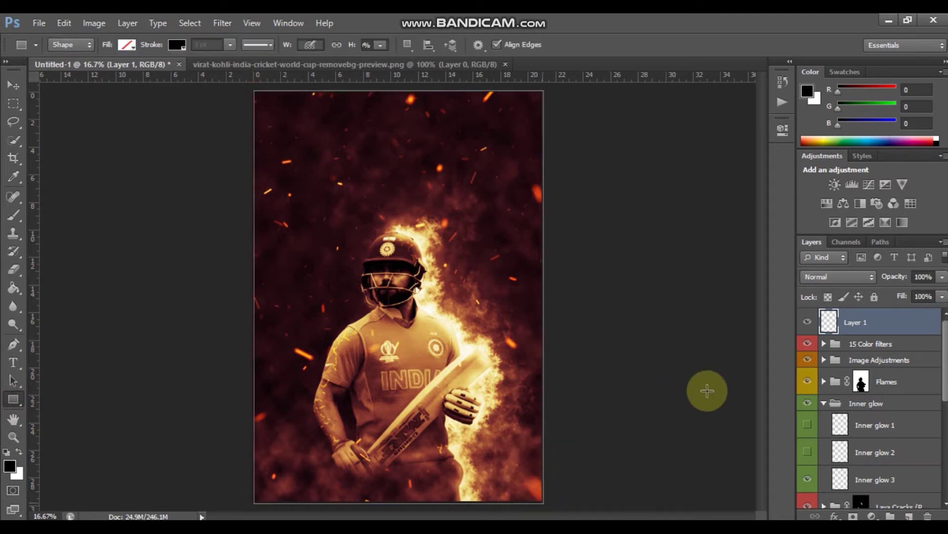
pyautogui.doubleClick(832, 318)
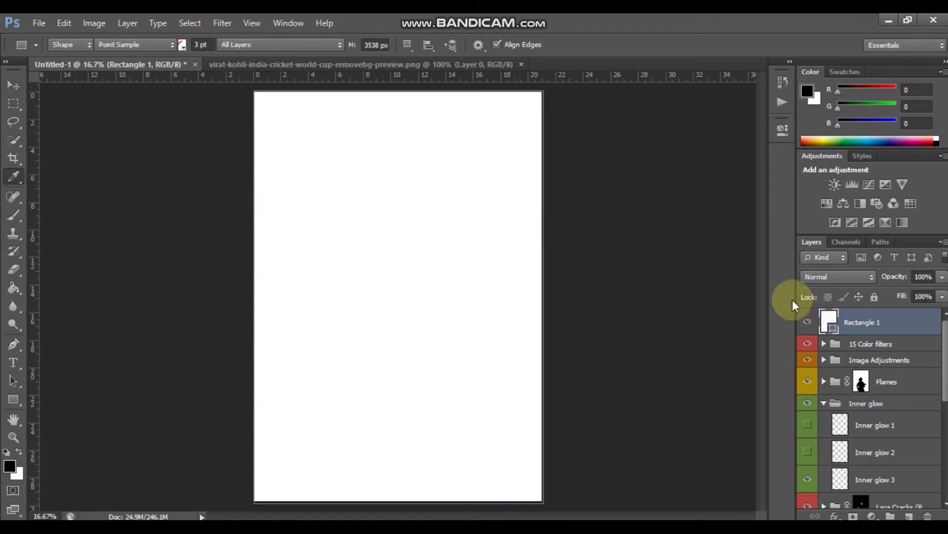
pyautogui.click(635, 310)
pyautogui.moveTo(606, 301)
pyautogui.mouseDown()
pyautogui.moveTo(614, 319)
pyautogui.moveTo(636, 306)
pyautogui.mouseUp()
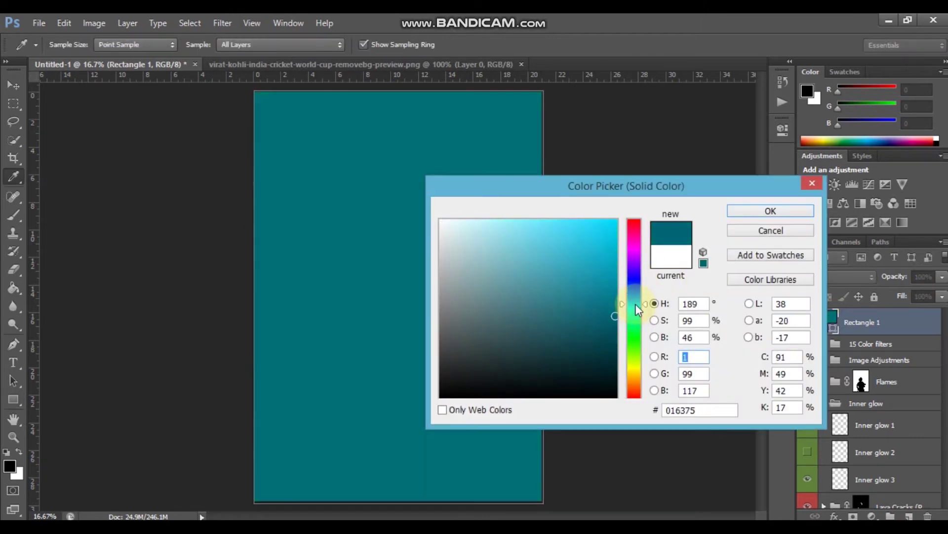
pyautogui.click(746, 211)
# Step: Set the teal rectangle layer's blend mode to Hue
pyautogui.click(833, 280)
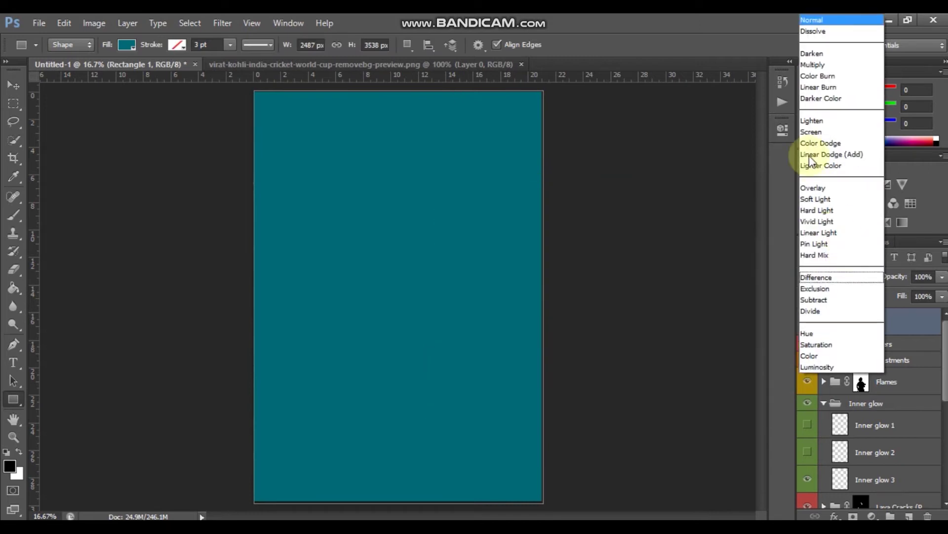
pyautogui.click(835, 277)
pyautogui.click(828, 333)
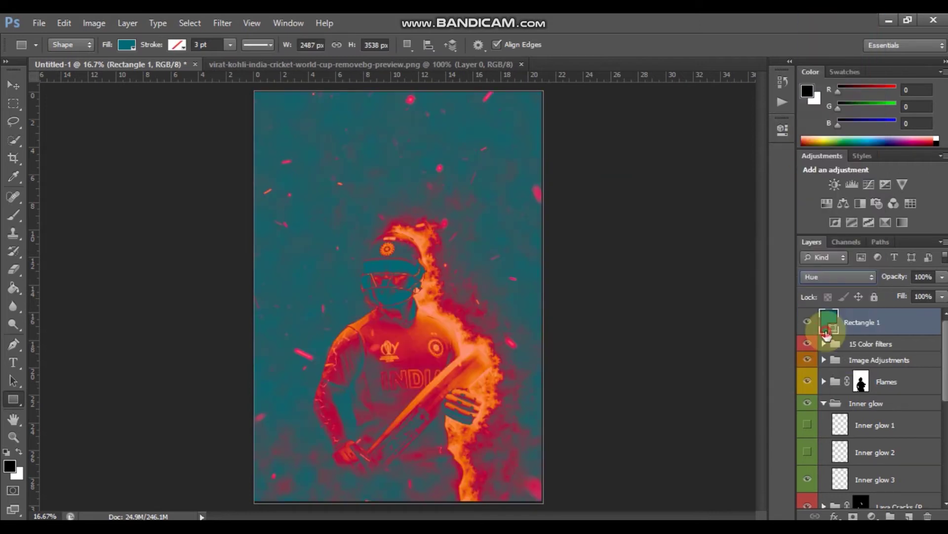
pyautogui.click(942, 277)
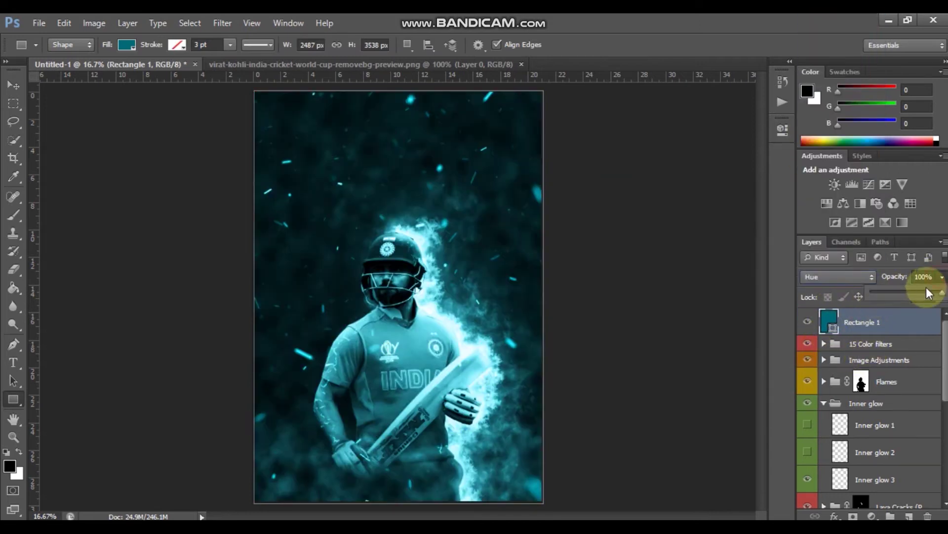
# Step: Recolour the Rectangle 1 fill to the brighter blue #015cb1
pyautogui.doubleClick(829, 320)
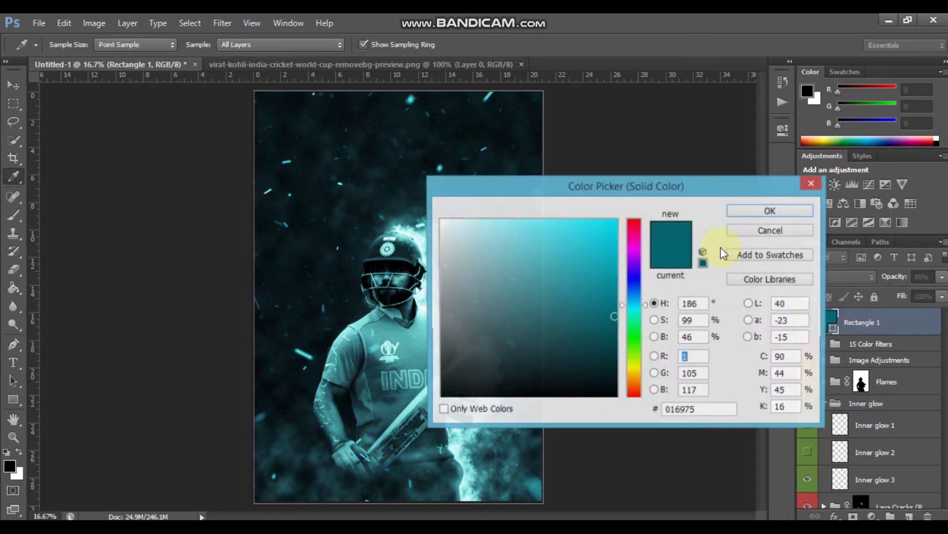
pyautogui.moveTo(649, 193); pyautogui.dragTo(735, 174)
pyautogui.moveTo(730, 288); pyautogui.dragTo(732, 284)
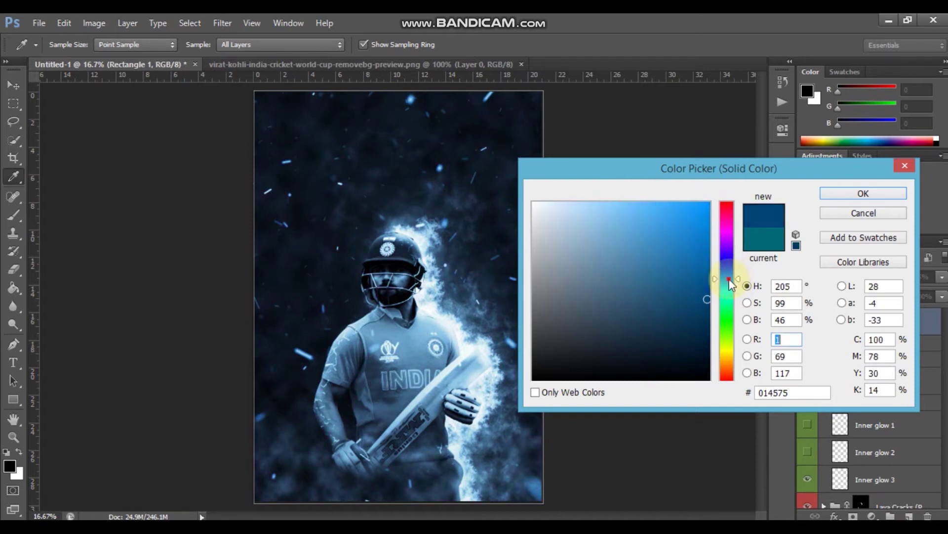
pyautogui.click(705, 271)
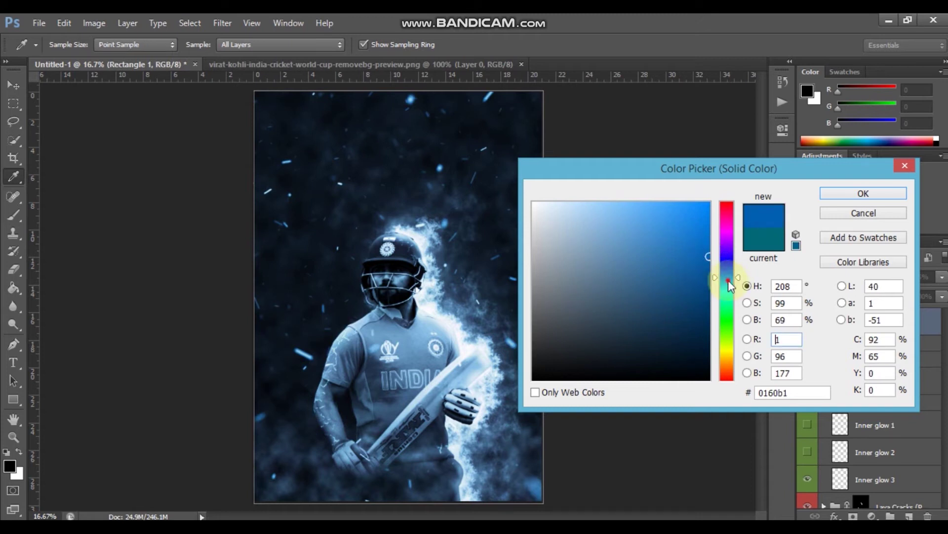
pyautogui.moveTo(730, 285); pyautogui.dragTo(733, 282)
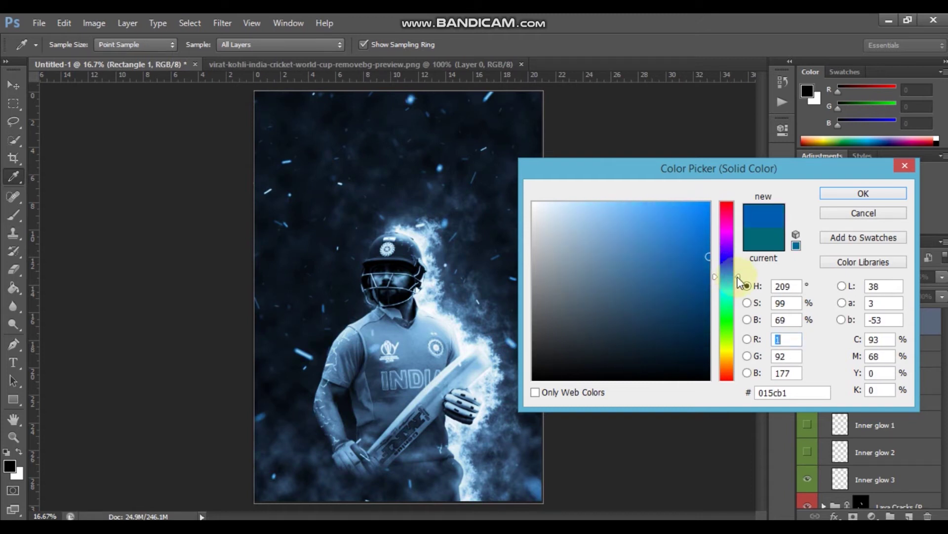
pyautogui.click(850, 193)
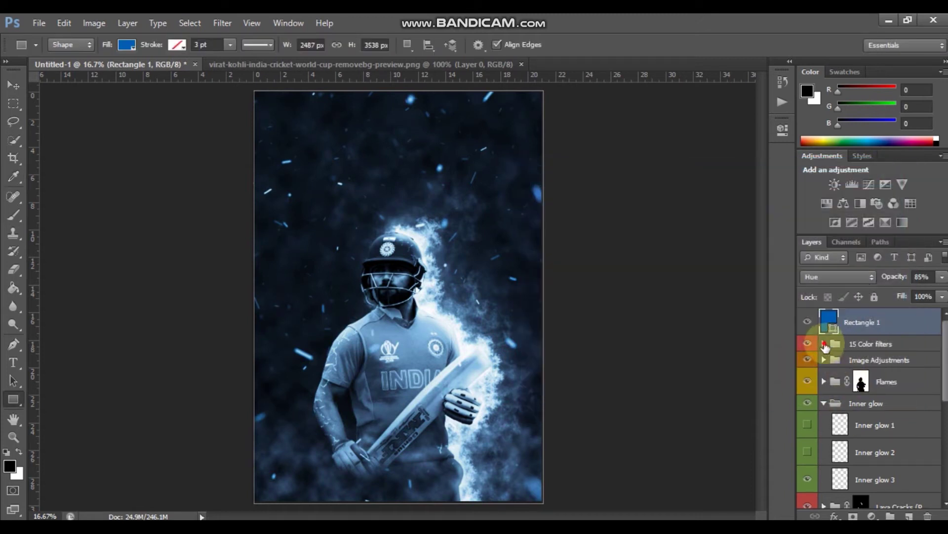
pyautogui.scroll(-5, 815, 341)
# Step: Try the Color tone filters: switch tone_3 off and turn on tone_4, tone_6 and tone_9
pyautogui.click(807, 366)
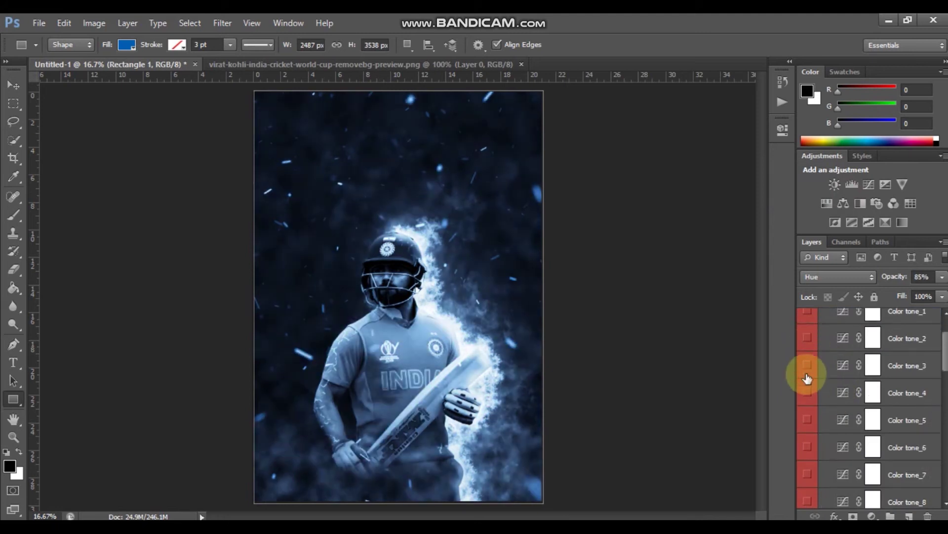
pyautogui.click(807, 391)
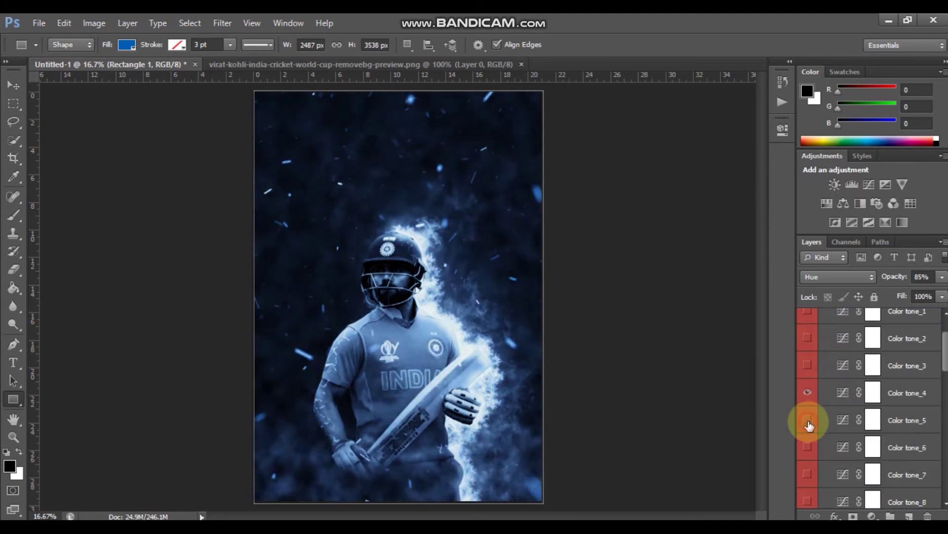
pyautogui.click(806, 447)
pyautogui.scroll(-2, 806, 448)
pyautogui.click(808, 429)
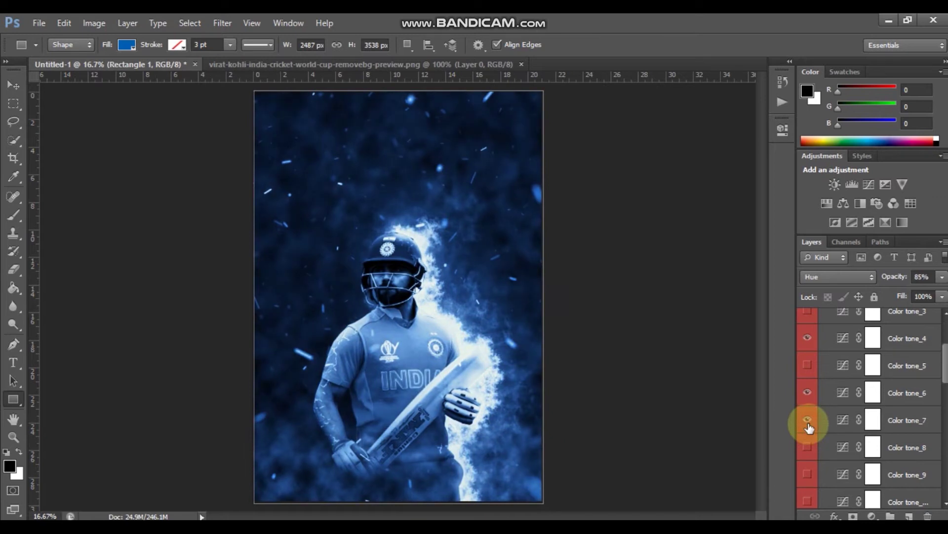
pyautogui.scroll(-2, 809, 440)
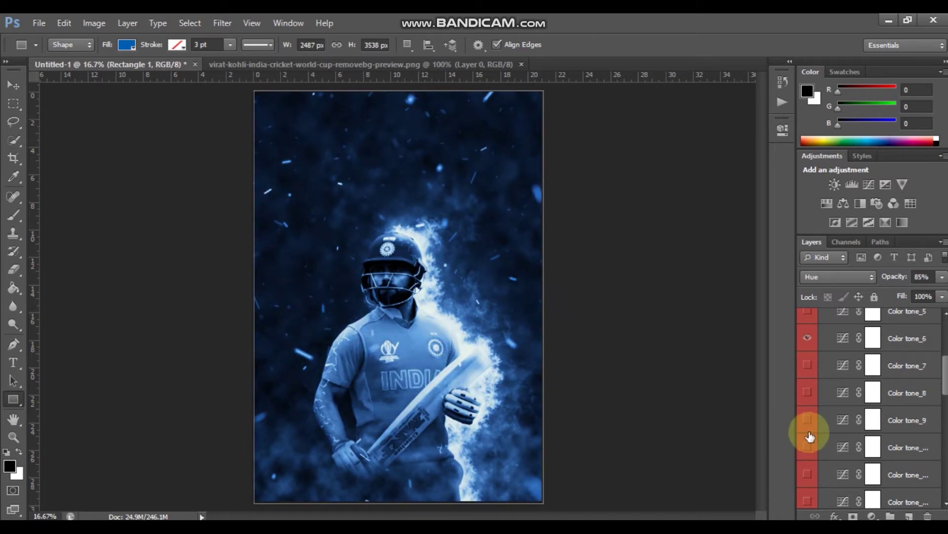
pyautogui.click(808, 435)
pyautogui.scroll(2, 807, 395)
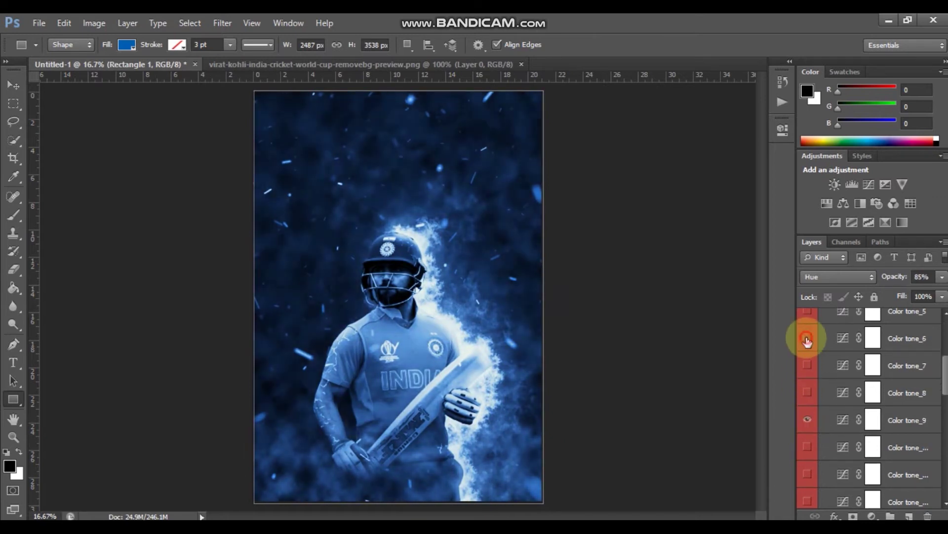
# Step: Compare more colour tone filters, then target the Color tone_11 layer's mask
pyautogui.click(807, 339)
pyautogui.click(807, 338)
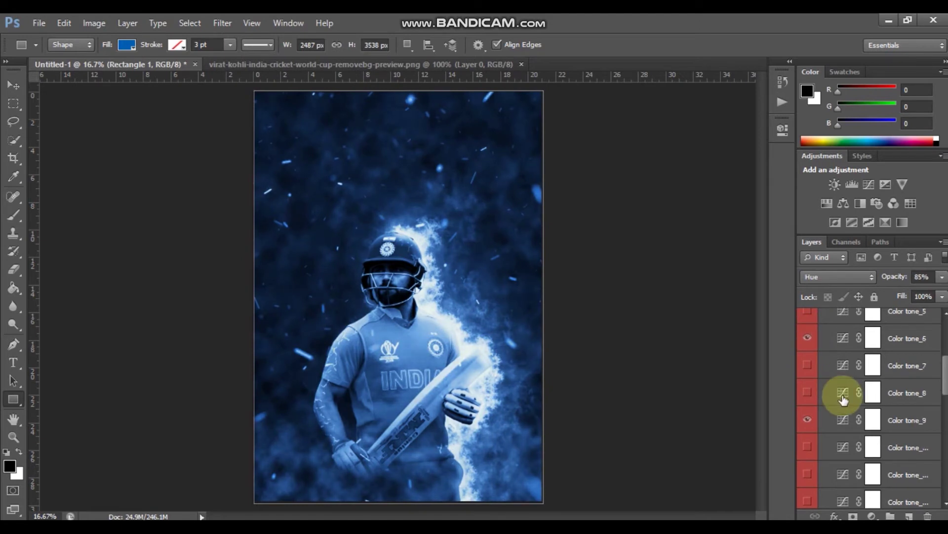
pyautogui.scroll(-5, 820, 397)
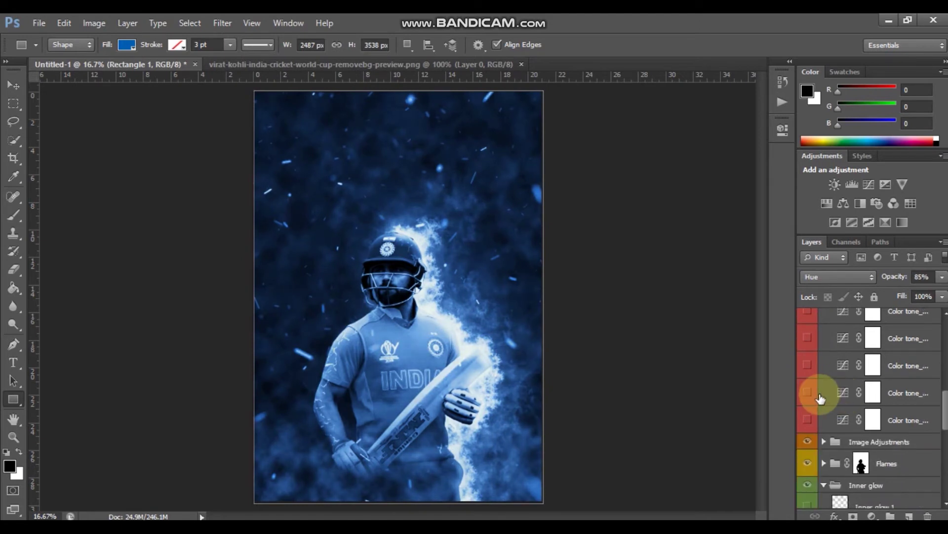
pyautogui.click(807, 365)
pyautogui.click(809, 376)
pyautogui.scroll(2, 807, 421)
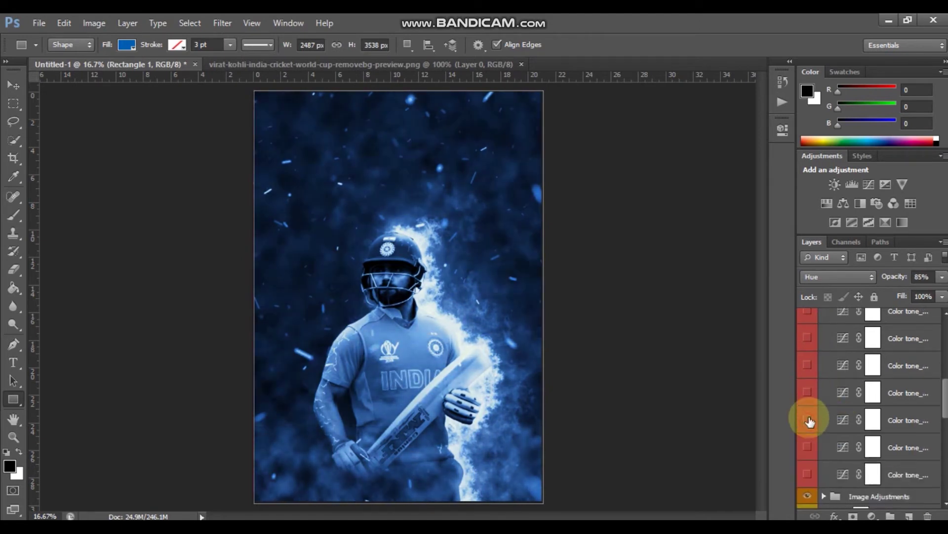
pyautogui.click(807, 369)
pyautogui.click(873, 366)
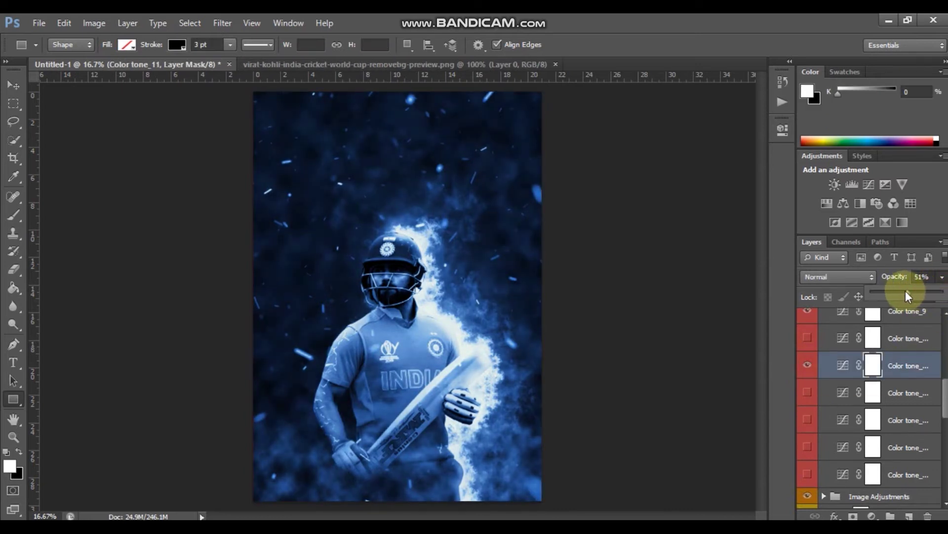
# Step: Shift Rectangle 1's fill to the slightly different blue #0164b1
pyautogui.click(13, 85)
pyautogui.hotkey('ctrl', '+')
pyautogui.doubleClick(820, 319)
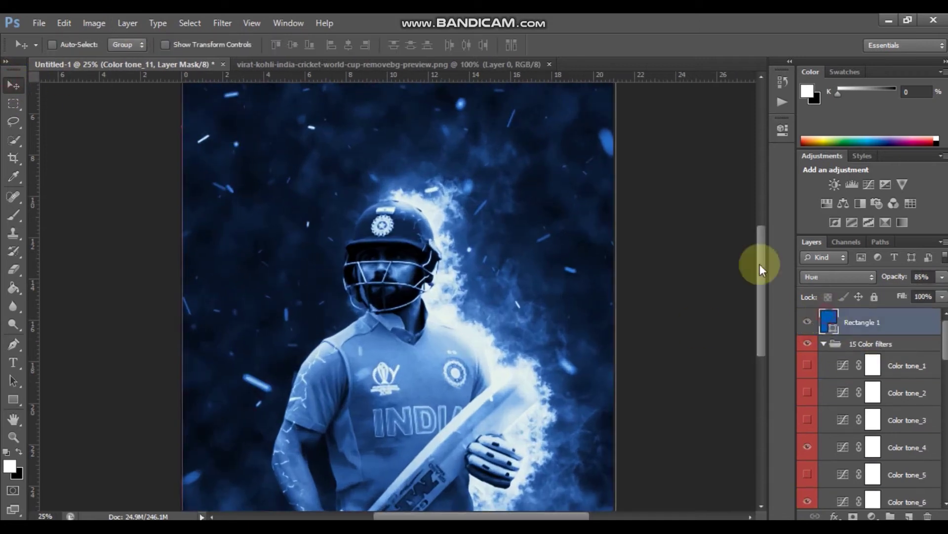
pyautogui.moveTo(733, 283); pyautogui.dragTo(731, 278)
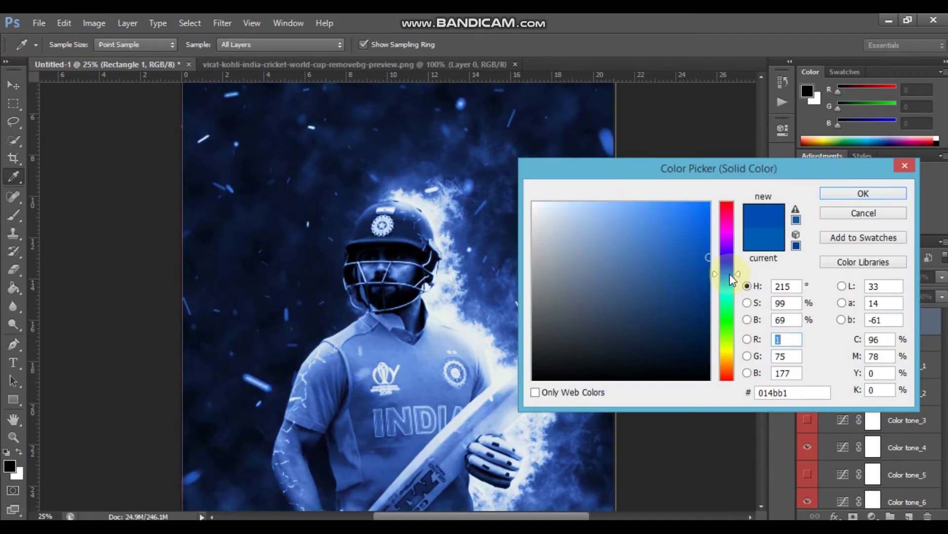
pyautogui.click(845, 193)
pyautogui.hotkey('ctrl', '-')
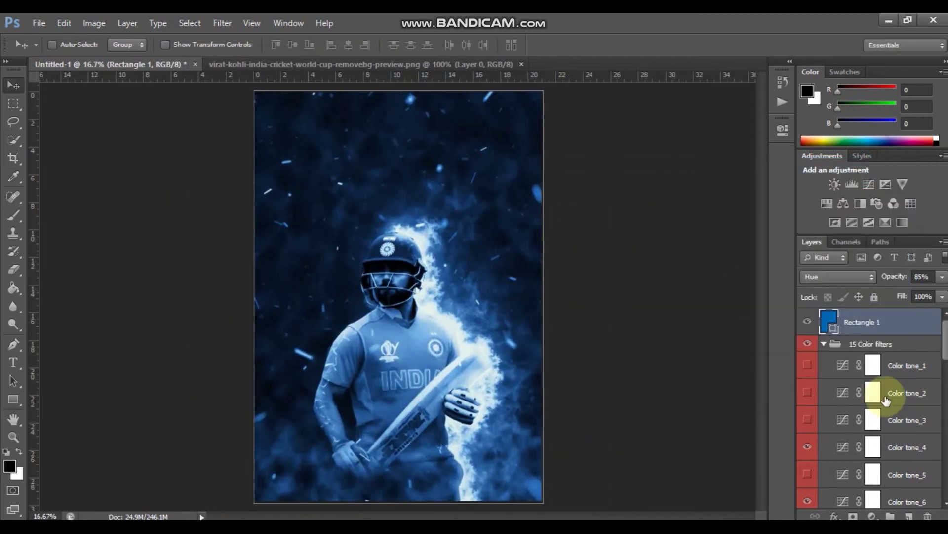
# Step: Collapse the 15 Color filters group and select the Image Adjustments group
pyautogui.click(824, 343)
pyautogui.click(881, 344)
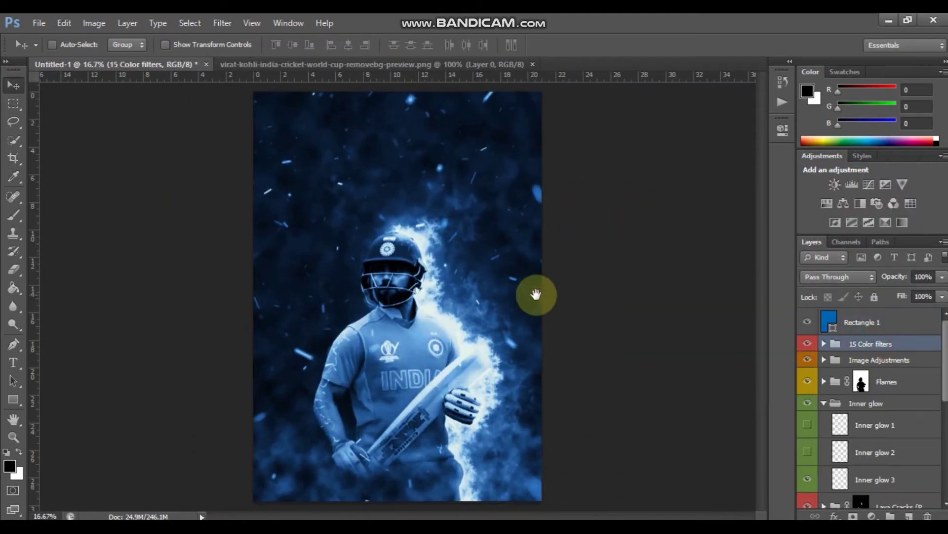
pyautogui.hotkey('ctrl', '+')
pyautogui.hotkey('ctrl', '+')
pyautogui.hotkey('ctrl', '-')
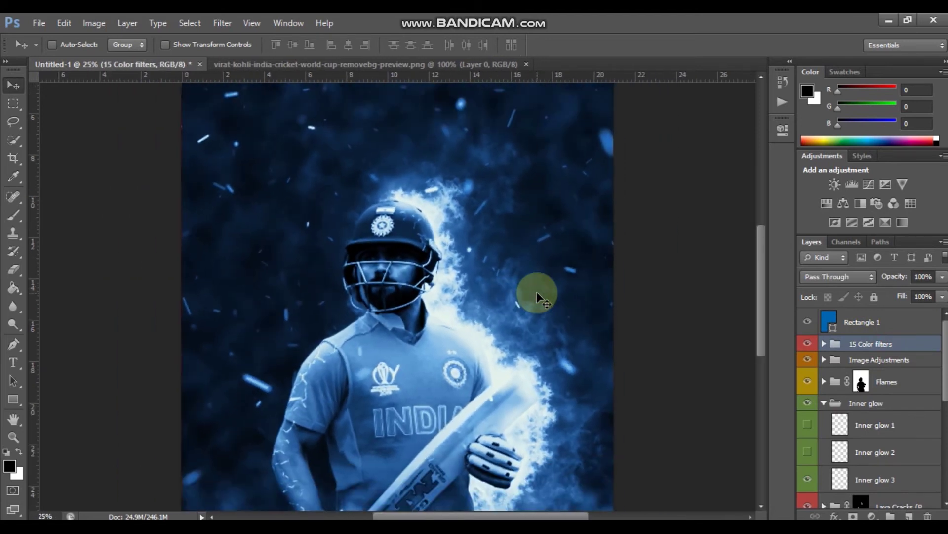
pyautogui.hotkey('ctrl', '-')
pyautogui.click(897, 326)
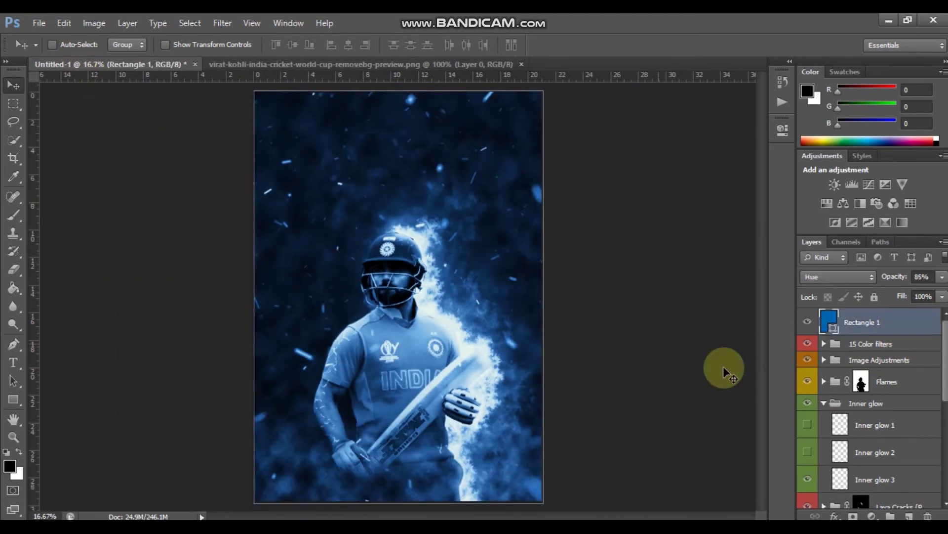
pyautogui.click(867, 362)
# Step: Open the RCB player cutout, bring it into the poster, and enlarge it
pyautogui.click(37, 23)
pyautogui.click(59, 53)
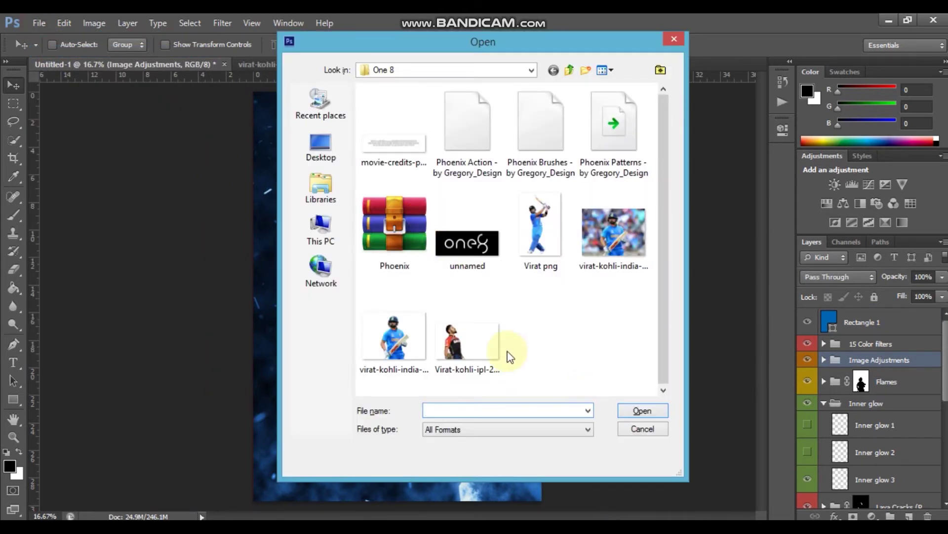
pyautogui.doubleClick(467, 341)
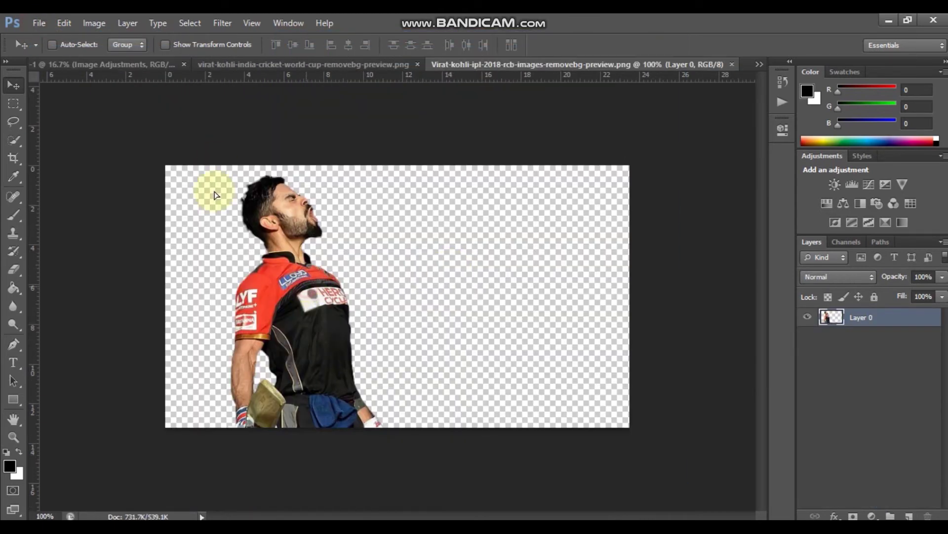
pyautogui.moveTo(214, 195); pyautogui.dragTo(316, 302)
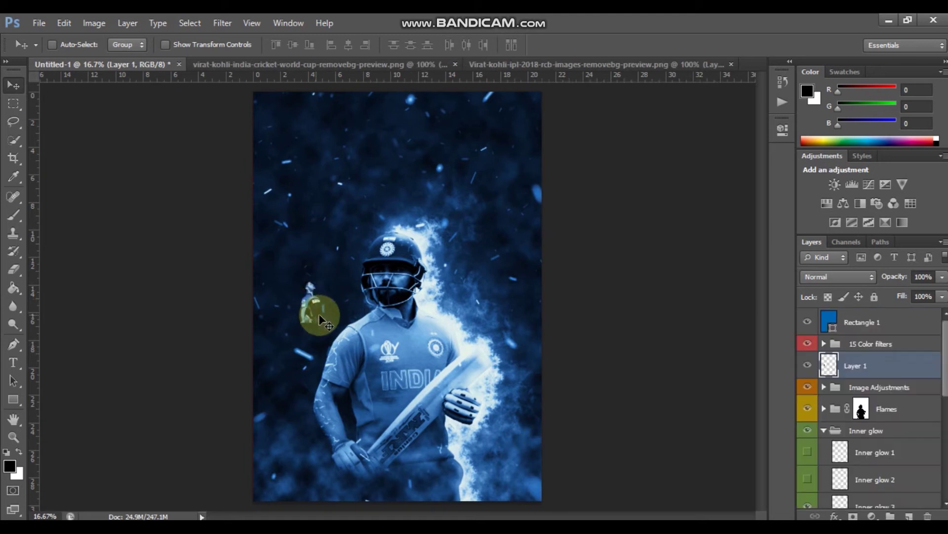
pyautogui.hotkey('ctrl', 't')
pyautogui.moveTo(327, 282); pyautogui.dragTo(498, 139)
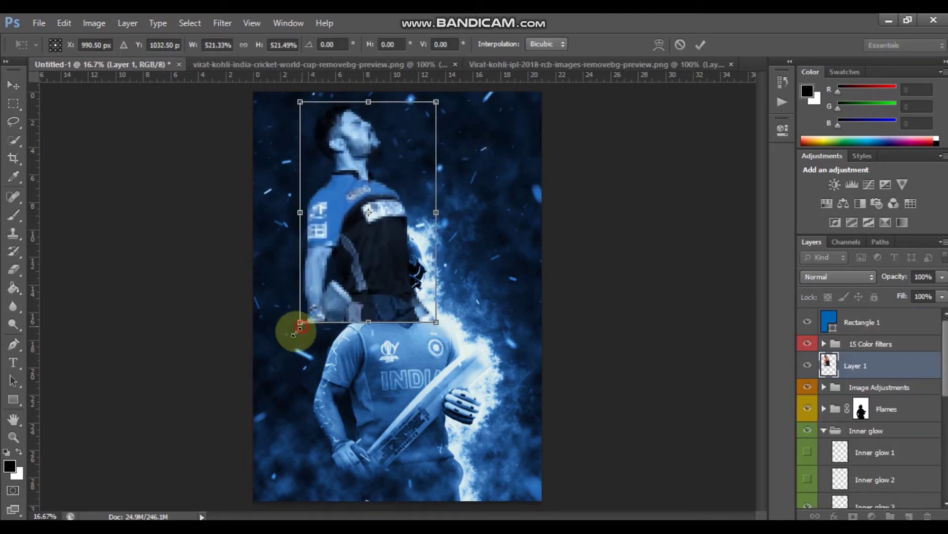
pyautogui.moveTo(292, 323); pyautogui.dragTo(282, 352)
pyautogui.doubleClick(330, 251)
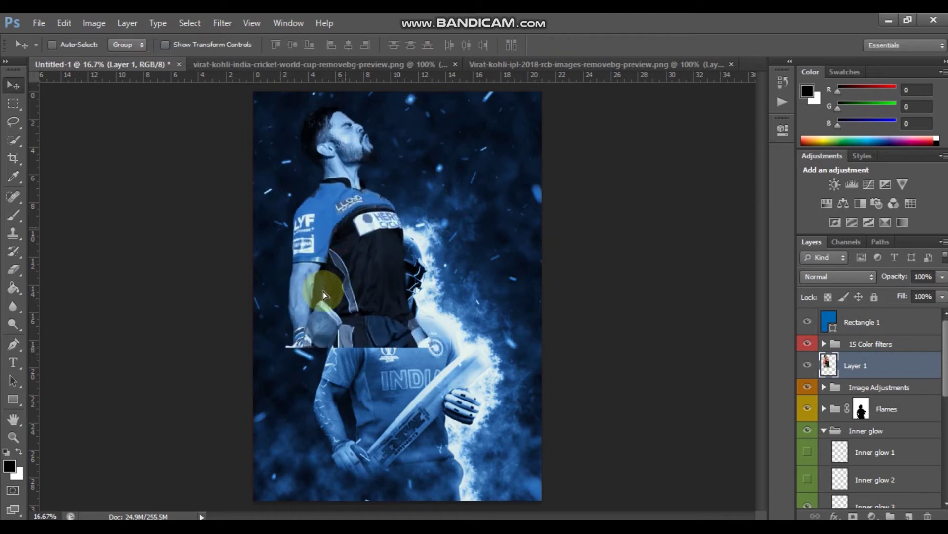
pyautogui.moveTo(323, 292); pyautogui.dragTo(319, 321)
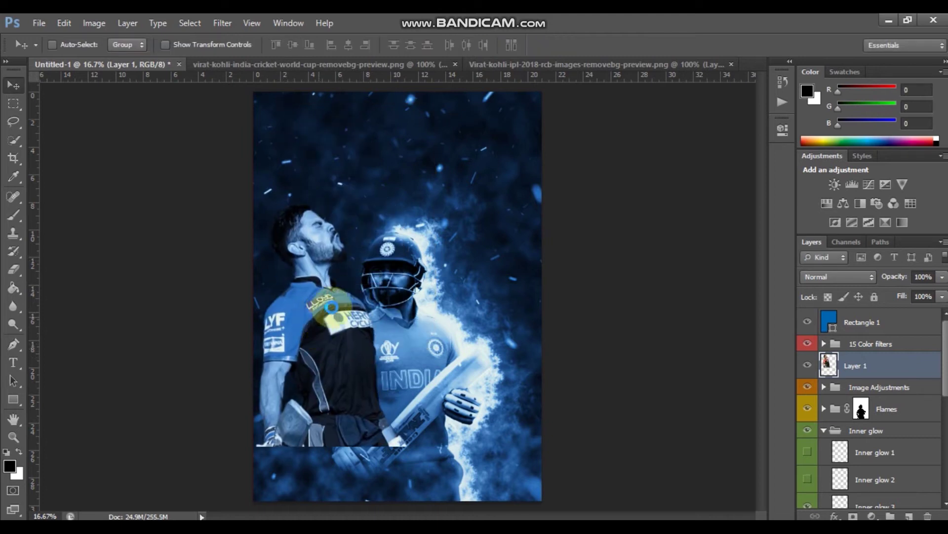
# Step: Flip the RCB player horizontally, move him down-left, and lower Layer 1 in the stack
pyautogui.hotkey('ctrl', 't')
pyautogui.rightClick(358, 323)
pyautogui.click(368, 285)
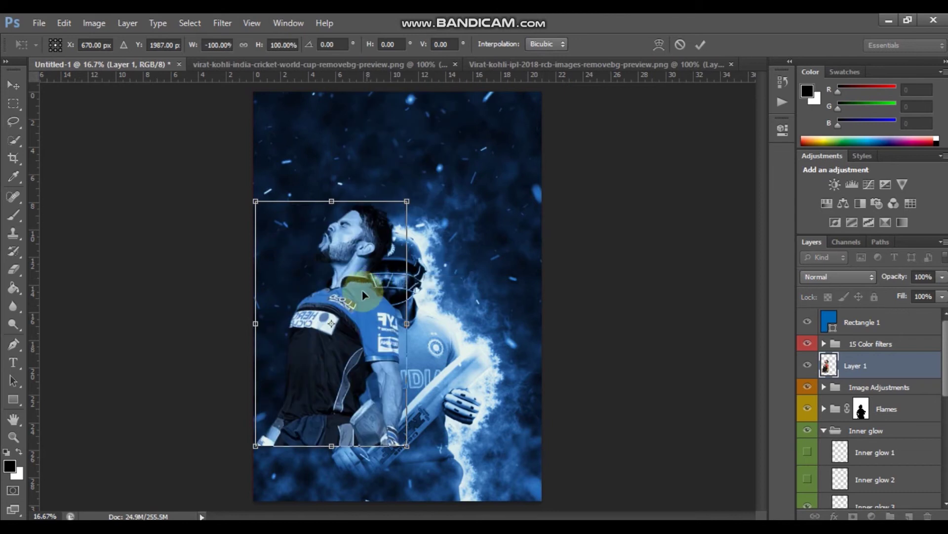
pyautogui.doubleClick(362, 341)
pyautogui.moveTo(355, 327); pyautogui.dragTo(325, 357)
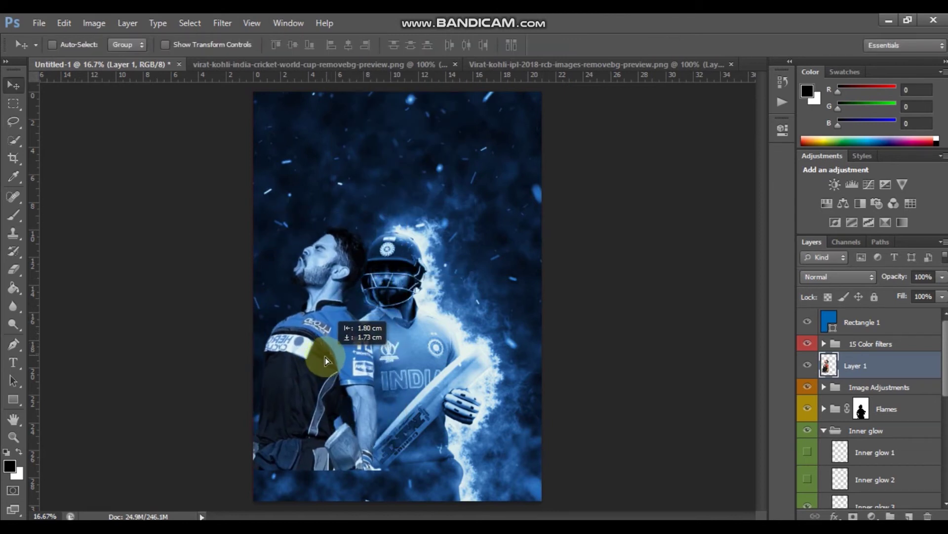
pyautogui.moveTo(869, 366); pyautogui.dragTo(881, 491)
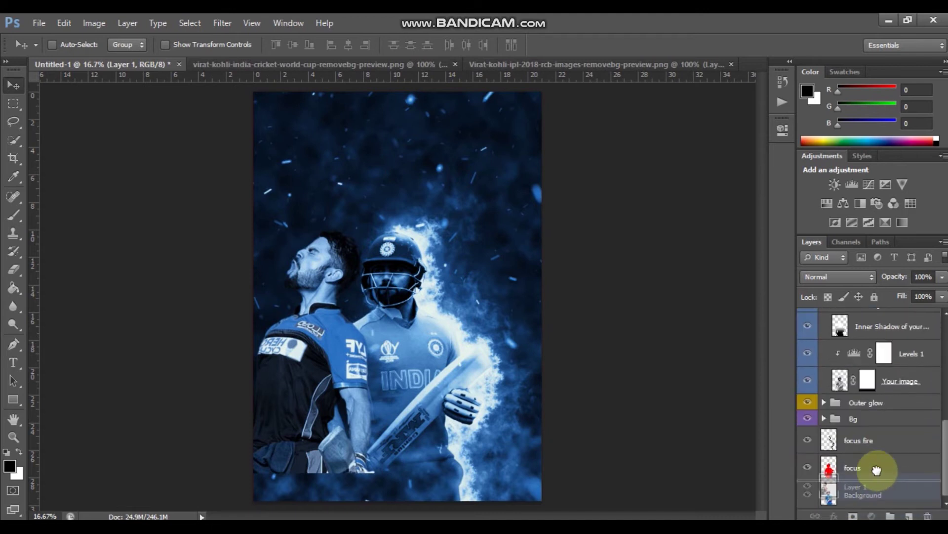
# Step: Move Layer 1 down near the Outer glow group, expanding the Bg and Outer glow groups
pyautogui.moveTo(881, 492)
pyautogui.mouseDown()
pyautogui.moveTo(889, 328)
pyautogui.moveTo(868, 447)
pyautogui.mouseUp()
pyautogui.click(822, 419)
pyautogui.click(824, 348)
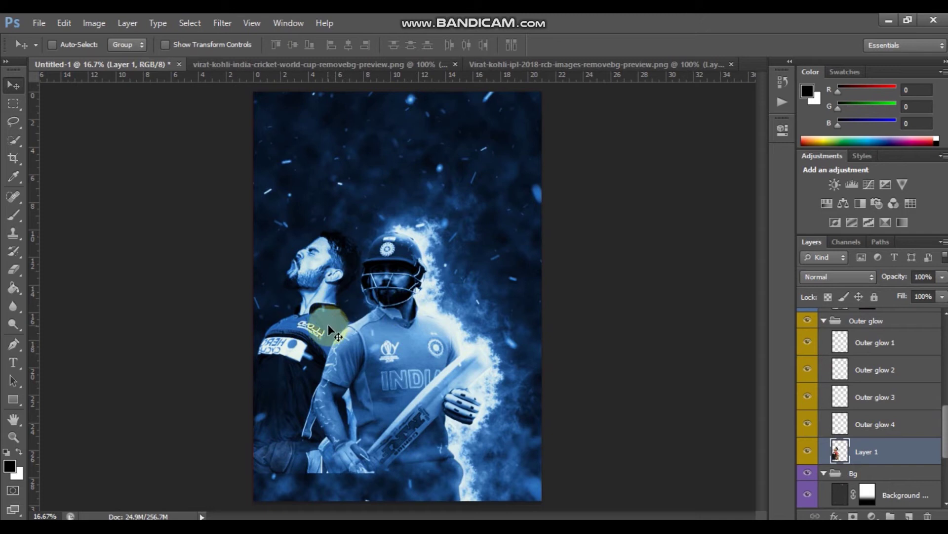
pyautogui.scroll(-3, 891, 378)
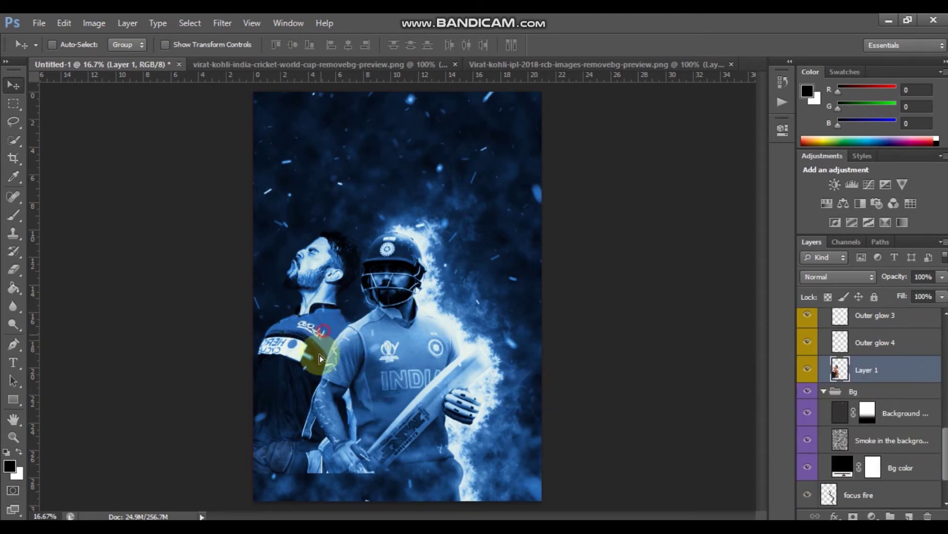
# Step: Enlarge the RCB player to about 116% and shift him against the left edge
pyautogui.moveTo(319, 354); pyautogui.dragTo(338, 341)
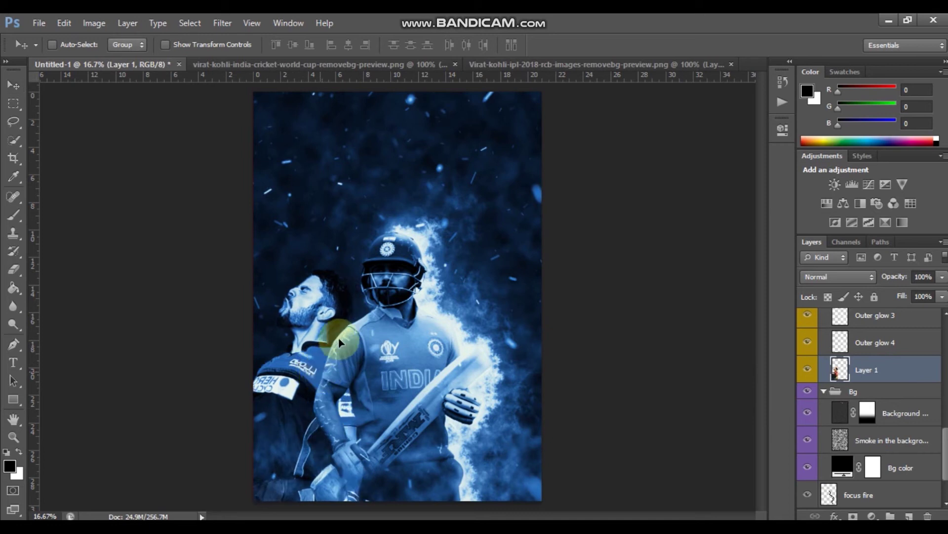
pyautogui.hotkey('ctrl', 't')
pyautogui.moveTo(377, 265); pyautogui.dragTo(391, 227)
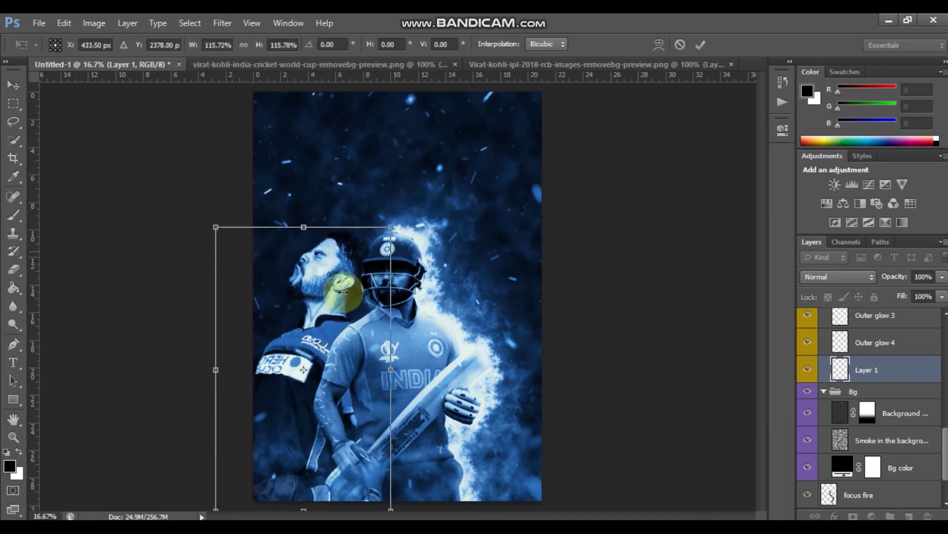
pyautogui.press('Return')
pyautogui.moveTo(327, 318); pyautogui.dragTo(322, 318)
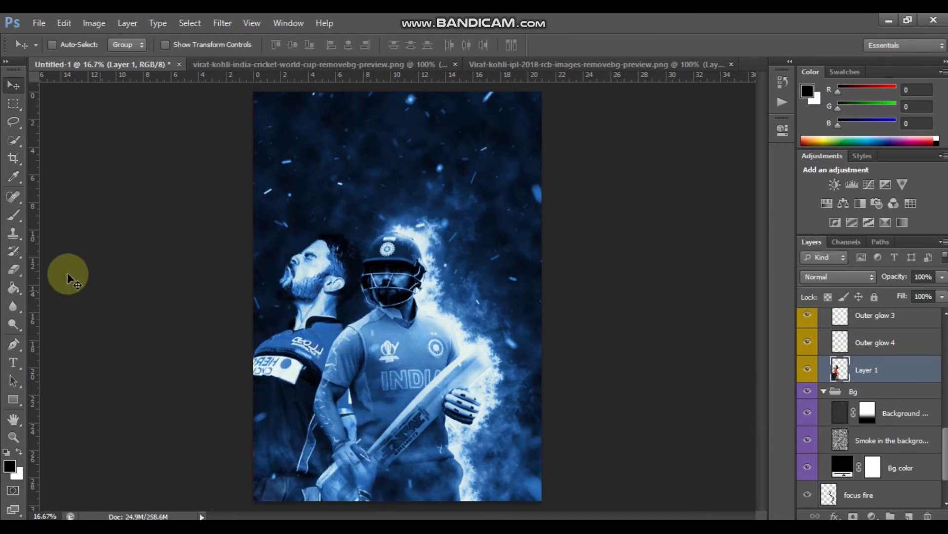
pyautogui.click(14, 269)
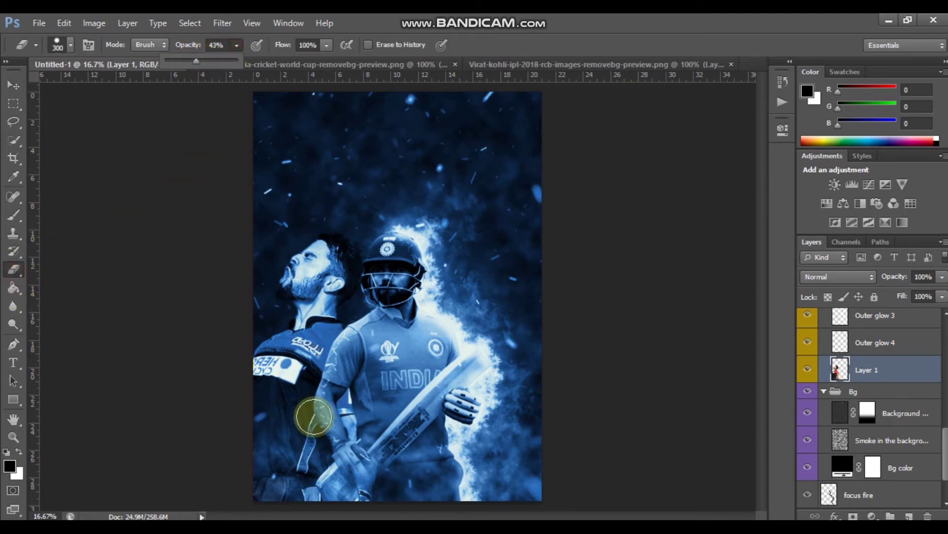
# Step: Fade the lower part of the RCB player with a 43% opacity eraser
pyautogui.click(341, 487)
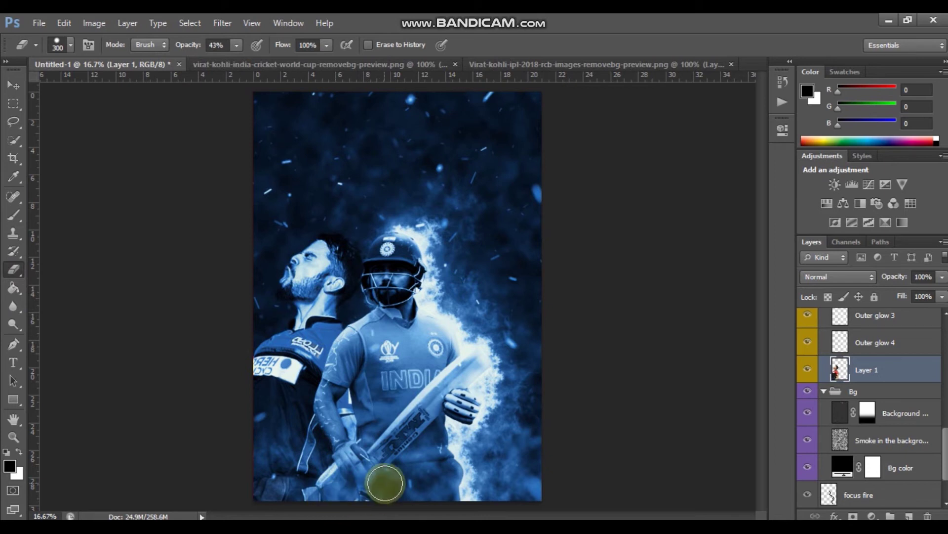
pyautogui.moveTo(386, 483)
pyautogui.mouseDown()
pyautogui.moveTo(359, 480)
pyautogui.moveTo(329, 506)
pyautogui.moveTo(385, 451)
pyautogui.moveTo(313, 413)
pyautogui.moveTo(360, 479)
pyautogui.moveTo(405, 464)
pyautogui.mouseUp()
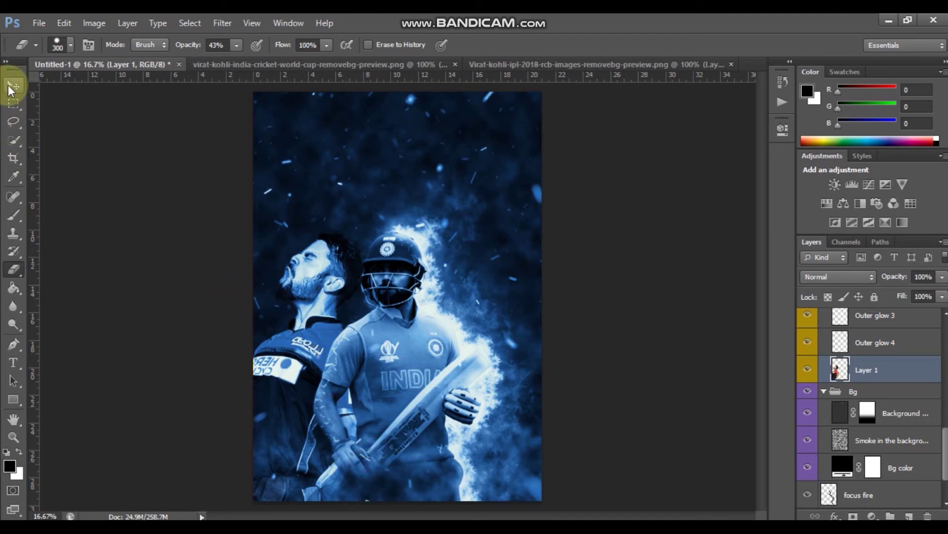
pyautogui.click(12, 88)
pyautogui.click(13, 269)
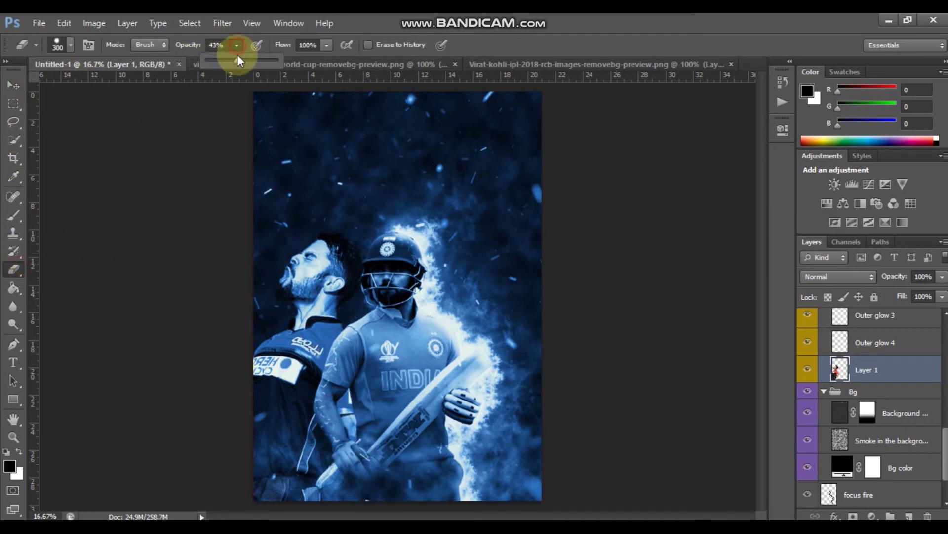
pyautogui.click(13, 85)
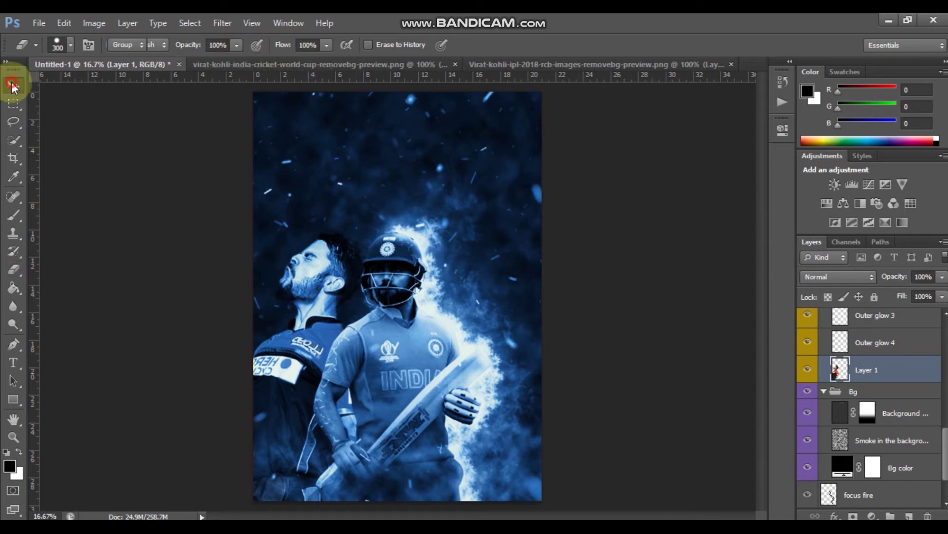
pyautogui.rightClick(301, 281)
pyautogui.press('Escape')
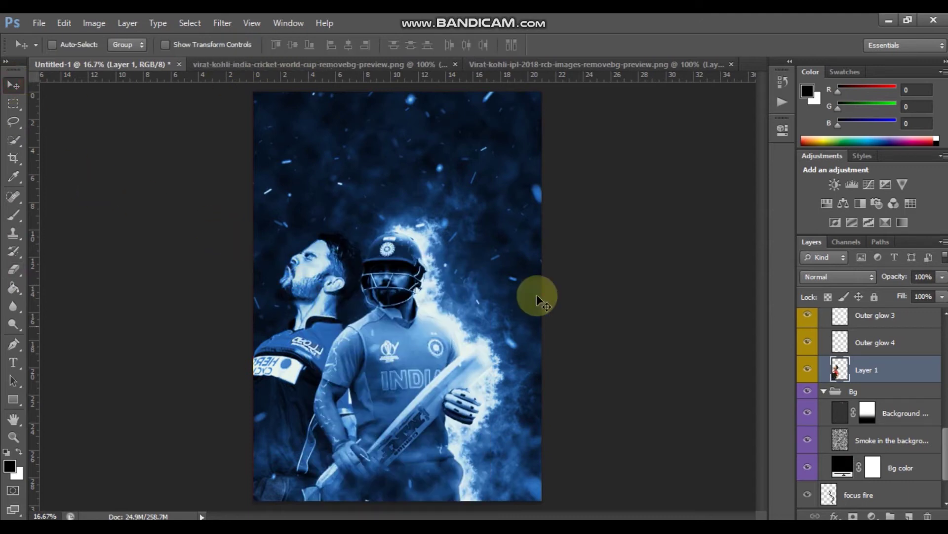
# Step: Nudge the RCB player left and down, then cycle his blend mode from Color Burn to Soft Light
pyautogui.press('Left')
pyautogui.press('Left')
pyautogui.press('Left')
pyautogui.press('Down')
pyautogui.press('Down')
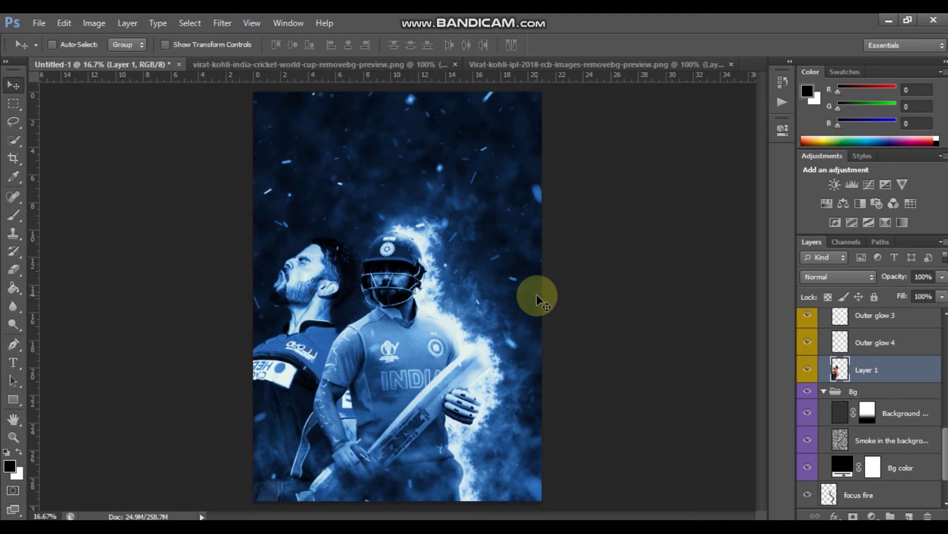
pyautogui.press('Down')
pyautogui.press('Down')
pyautogui.press('Left')
pyautogui.press('Down')
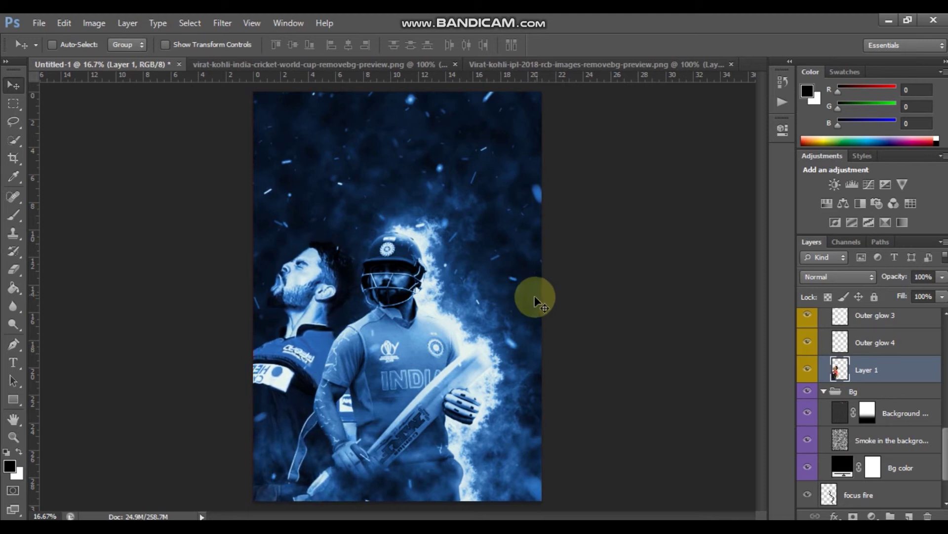
pyautogui.click(840, 278)
pyautogui.click(829, 34)
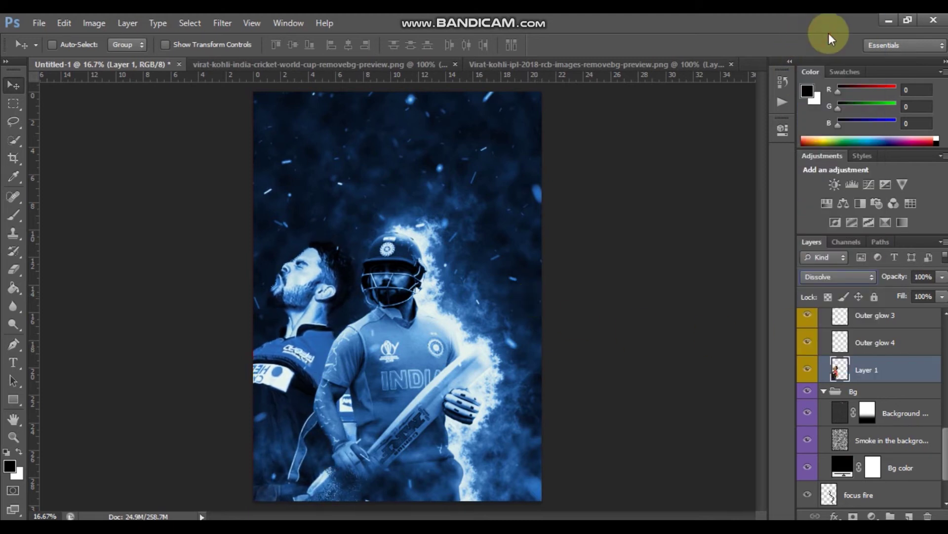
pyautogui.hotkey('shift', '+')
pyautogui.hotkey('shift', '+')
pyautogui.hotkey('shift', '+')
pyautogui.hotkey('shift', '+')
pyautogui.hotkey('shift', '+')
pyautogui.hotkey('shift', '+')
pyautogui.hotkey('shift', '+')
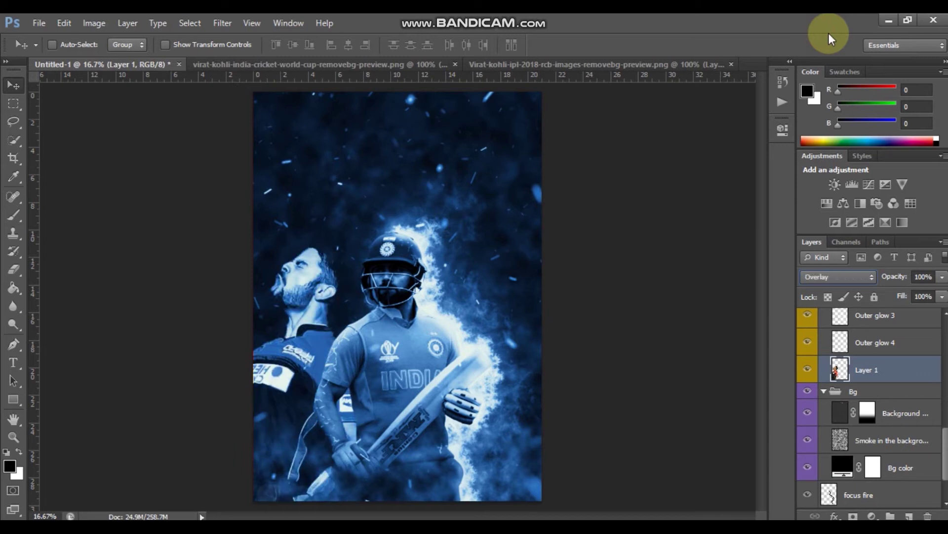
pyautogui.hotkey('shift', '+')
pyautogui.hotkey('shift', '+')
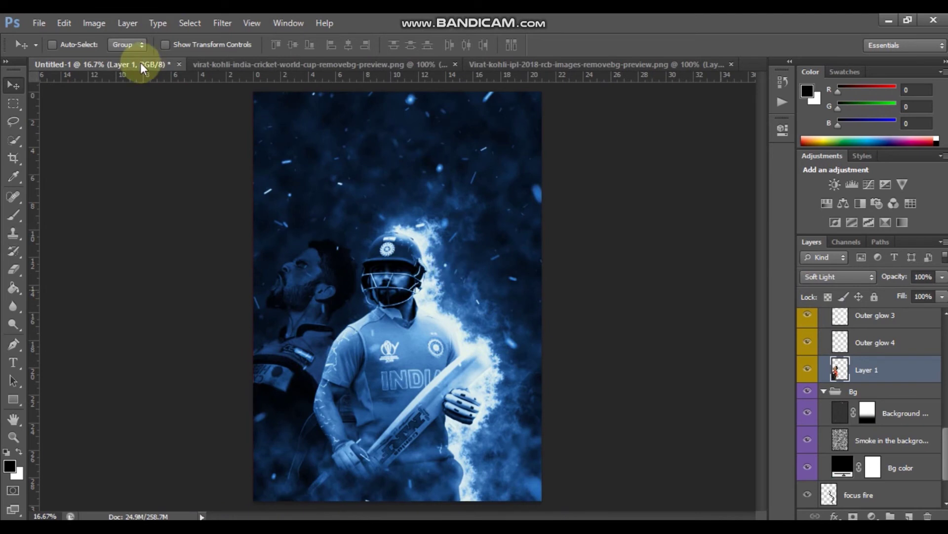
# Step: Close the source photos and bring the unnamed one8 logo image into the poster
pyautogui.click(456, 64)
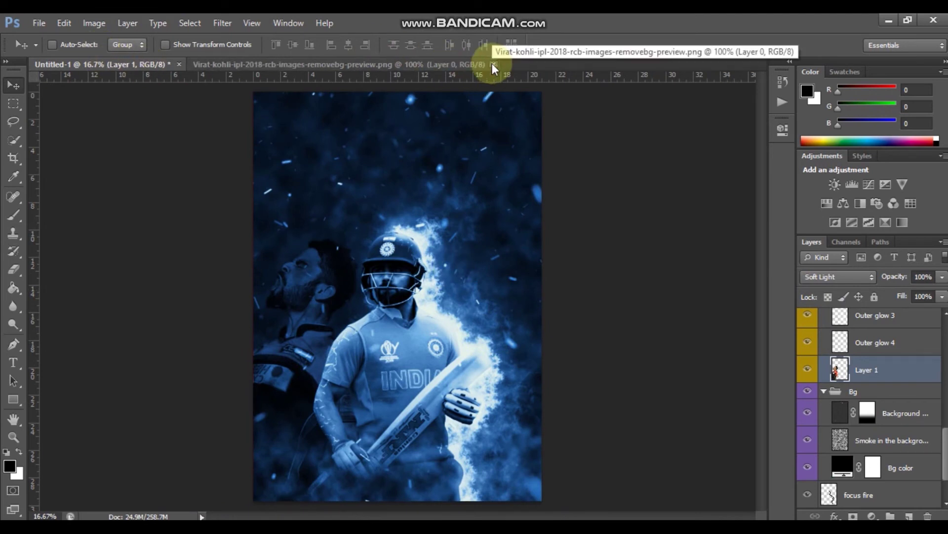
pyautogui.click(39, 24)
pyautogui.click(50, 64)
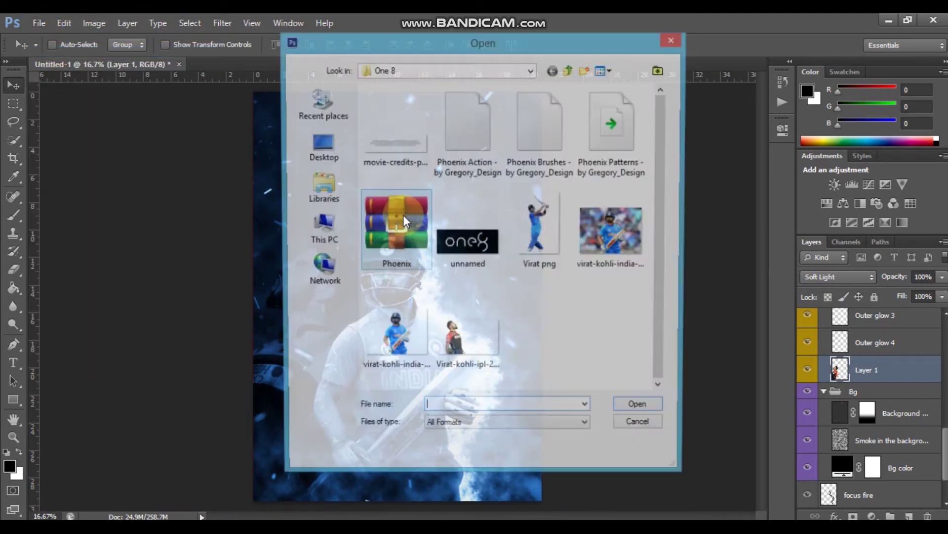
pyautogui.click(482, 237)
pyautogui.doubleClick(482, 237)
pyautogui.moveTo(404, 279); pyautogui.dragTo(384, 269)
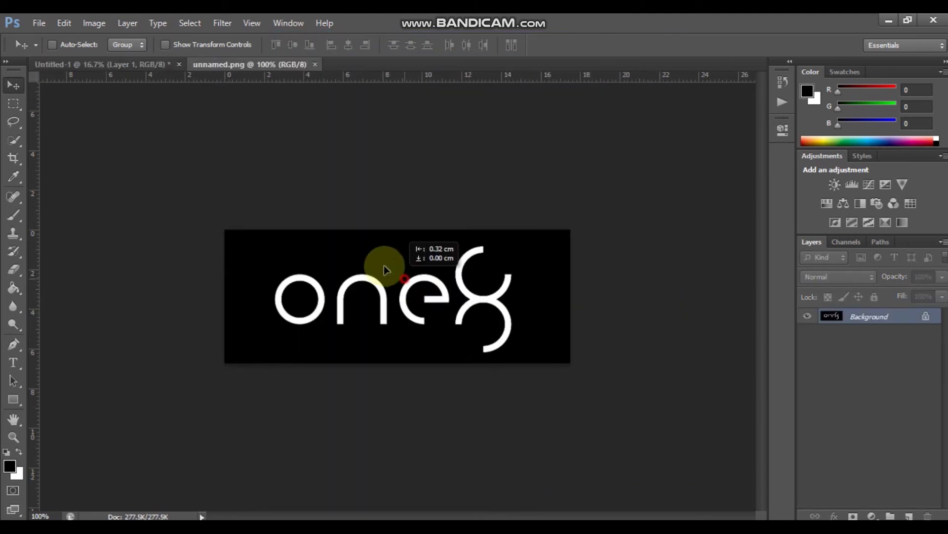
pyautogui.moveTo(153, 75)
pyautogui.mouseDown()
pyautogui.moveTo(419, 182)
pyautogui.moveTo(309, 223)
pyautogui.mouseUp()
# Step: Enlarge the logo slightly and delete its black background box with the Magic Wand
pyautogui.hotkey('ctrl', 't')
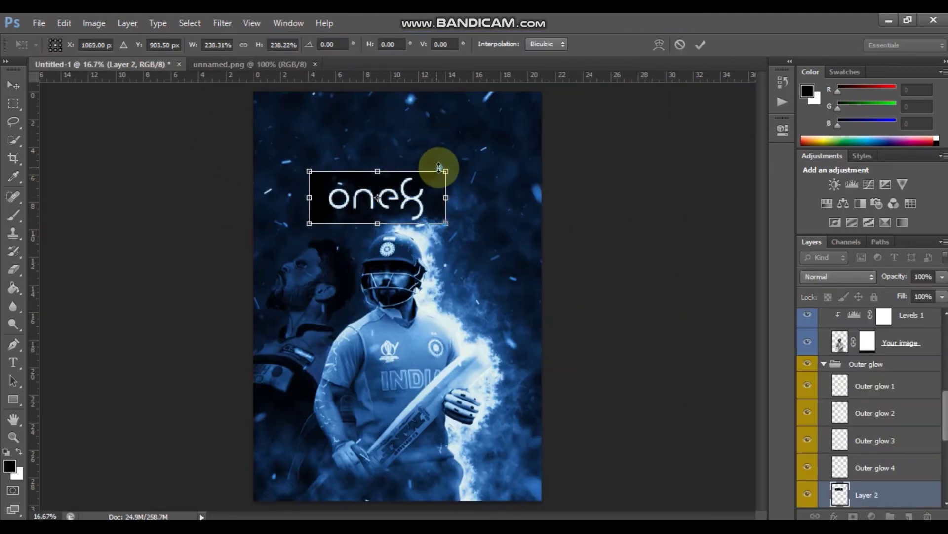
pyautogui.moveTo(478, 154); pyautogui.dragTo(499, 151)
pyautogui.press('Return')
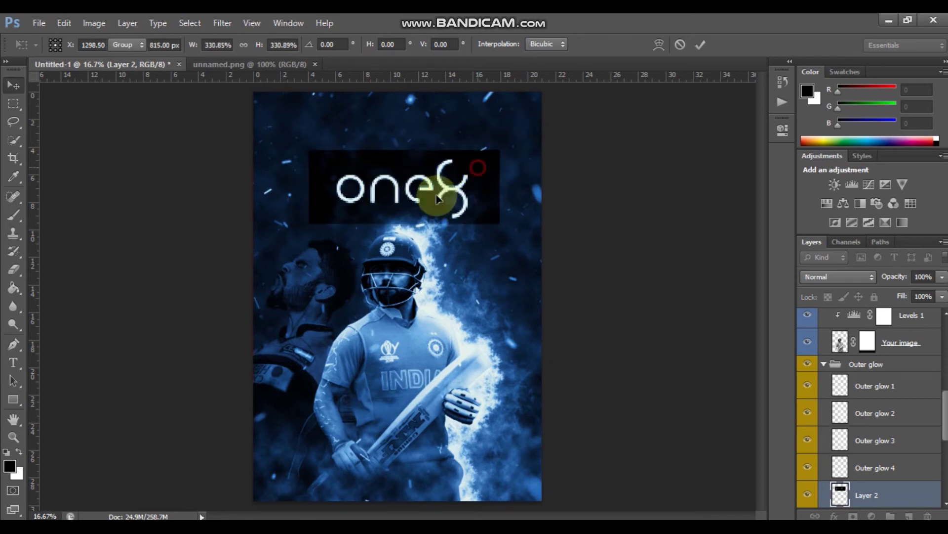
pyautogui.rightClick(37, 141)
pyautogui.click(69, 148)
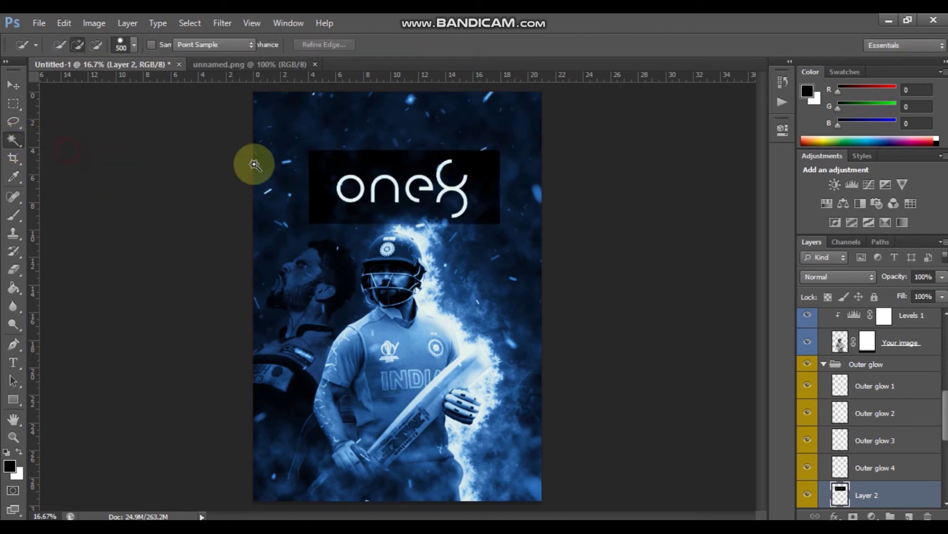
pyautogui.click(375, 167)
pyautogui.press('Delete')
pyautogui.click(349, 188)
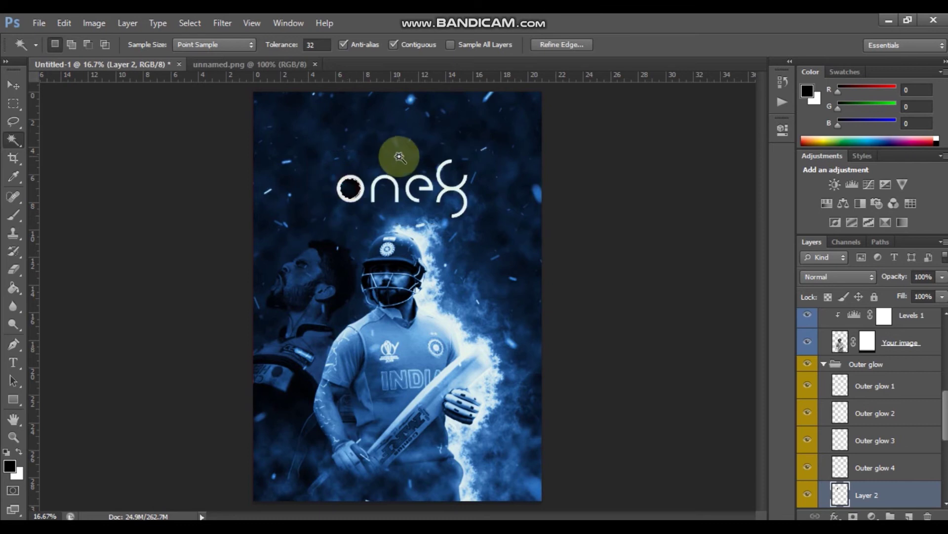
# Step: Enlarge the logo further to about 145% and raise Layer 2 up the layer stack
pyautogui.click(14, 84)
pyautogui.hotkey('ctrl', 't')
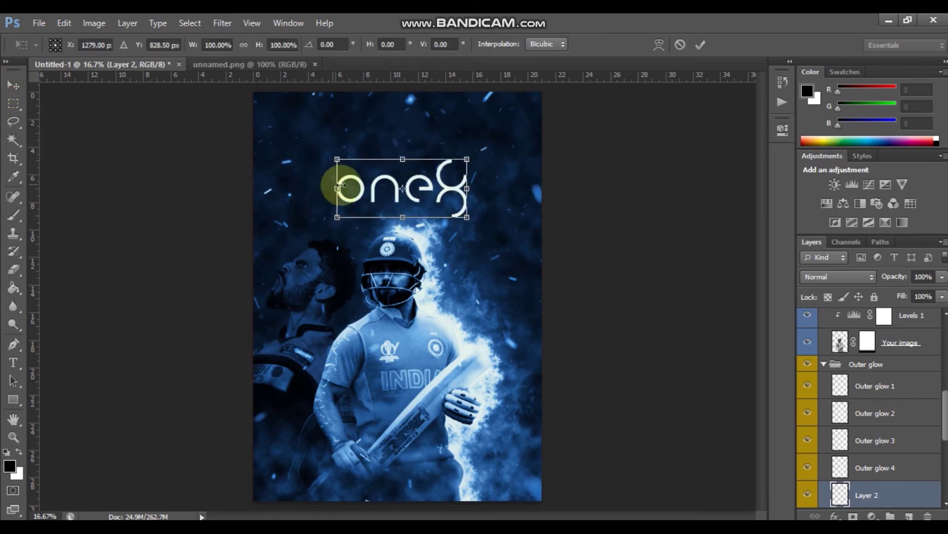
pyautogui.moveTo(330, 161); pyautogui.dragTo(288, 142)
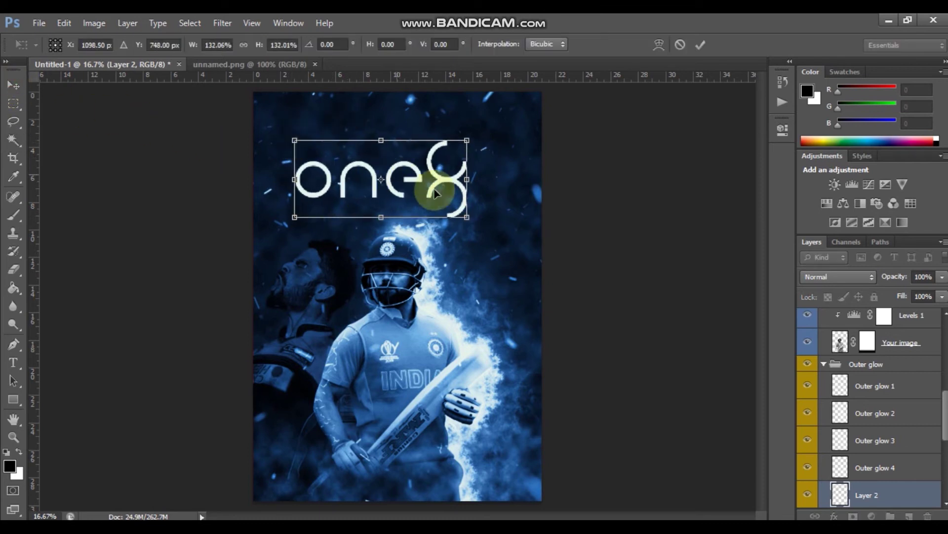
pyautogui.moveTo(474, 222); pyautogui.dragTo(484, 225)
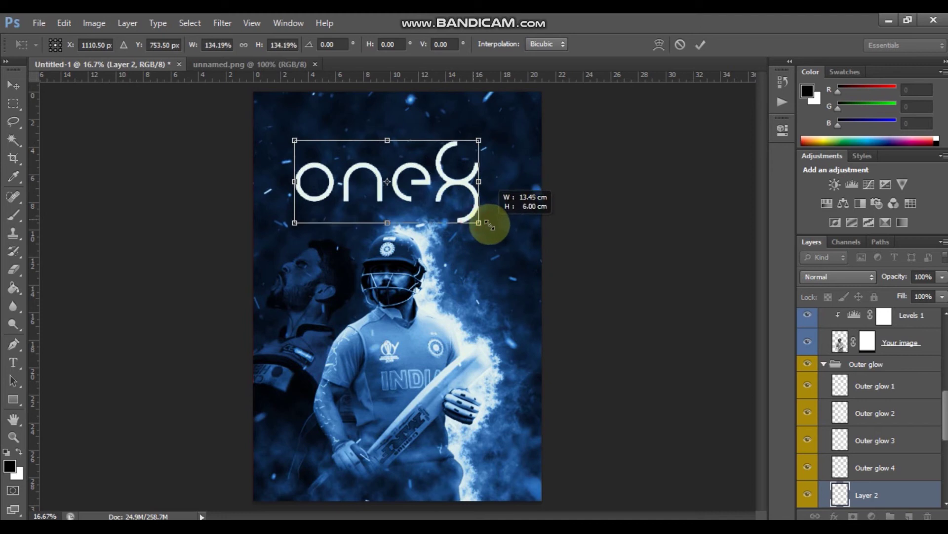
pyautogui.doubleClick(458, 187)
pyautogui.moveTo(895, 501); pyautogui.dragTo(900, 311)
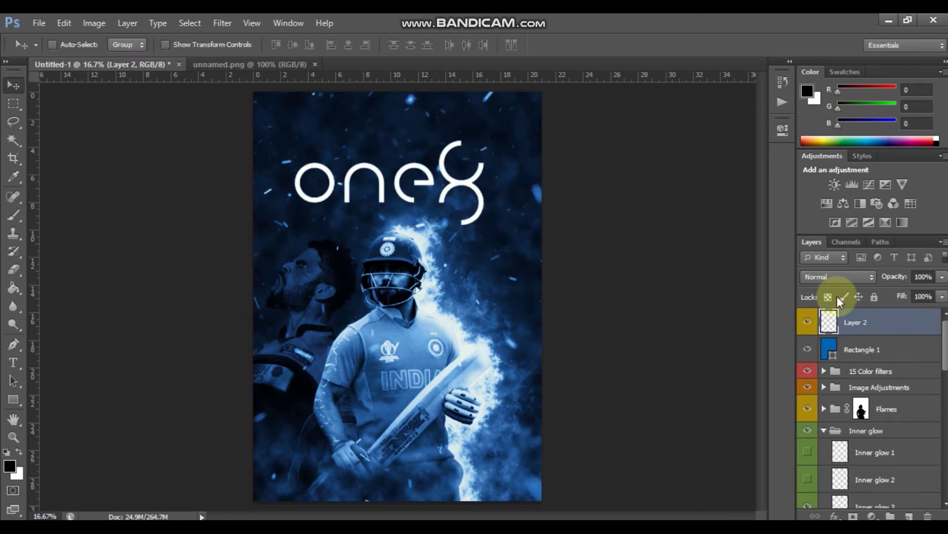
# Step: Raise the one8 logo and shrink it to about 86%
pyautogui.moveTo(444, 174); pyautogui.dragTo(450, 131)
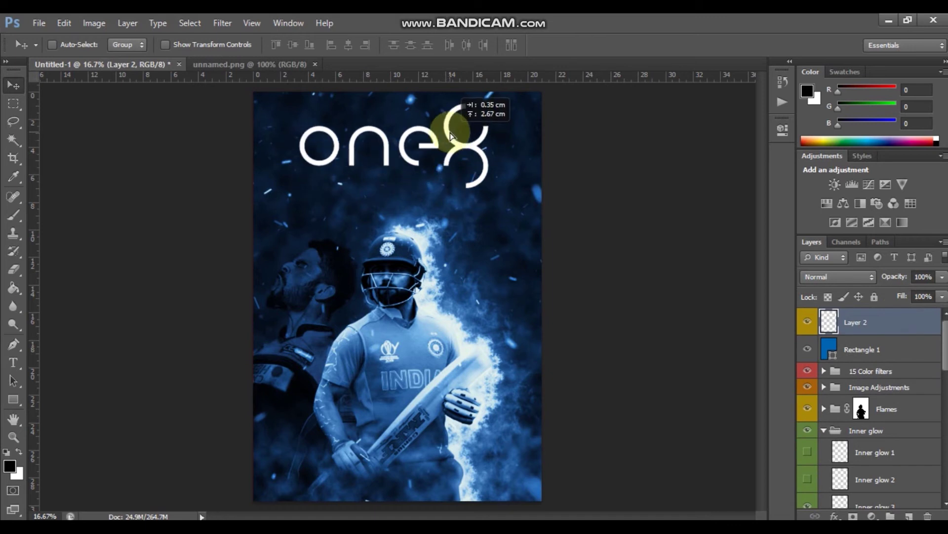
pyautogui.hotkey('ctrl', 't')
pyautogui.moveTo(489, 188); pyautogui.dragTo(464, 177)
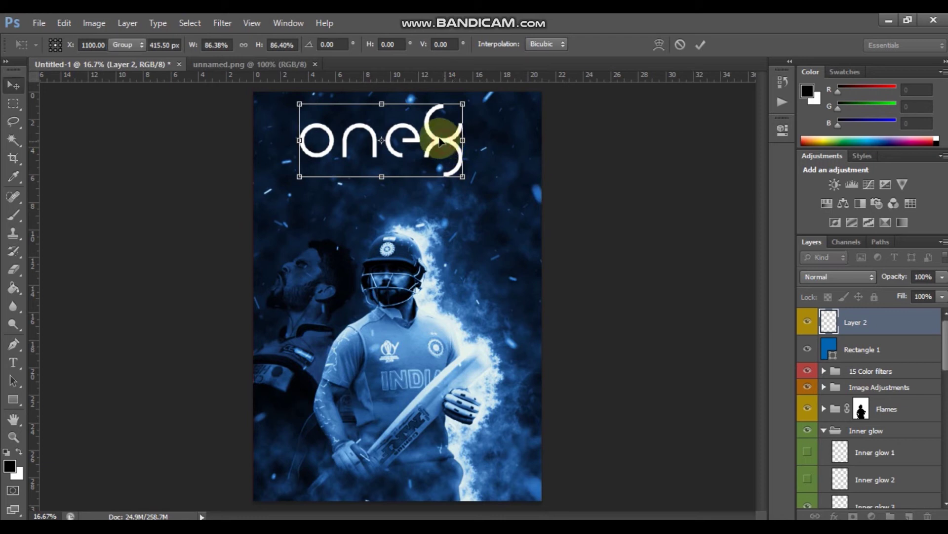
pyautogui.doubleClick(441, 142)
pyautogui.moveTo(441, 142); pyautogui.dragTo(455, 142)
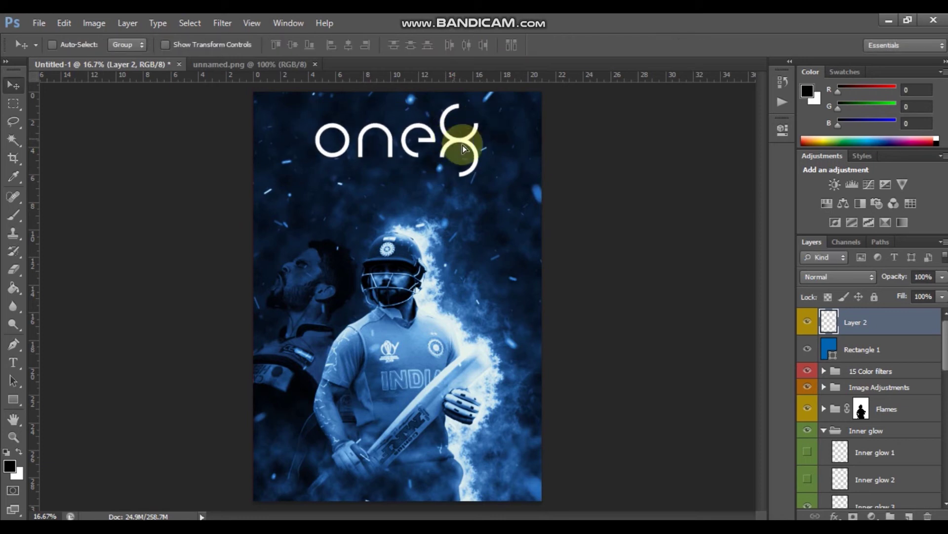
# Step: Centre the logo horizontally by aligning it with the Background layer
pyautogui.scroll(-10, 884, 371)
pyautogui.click(879, 494)
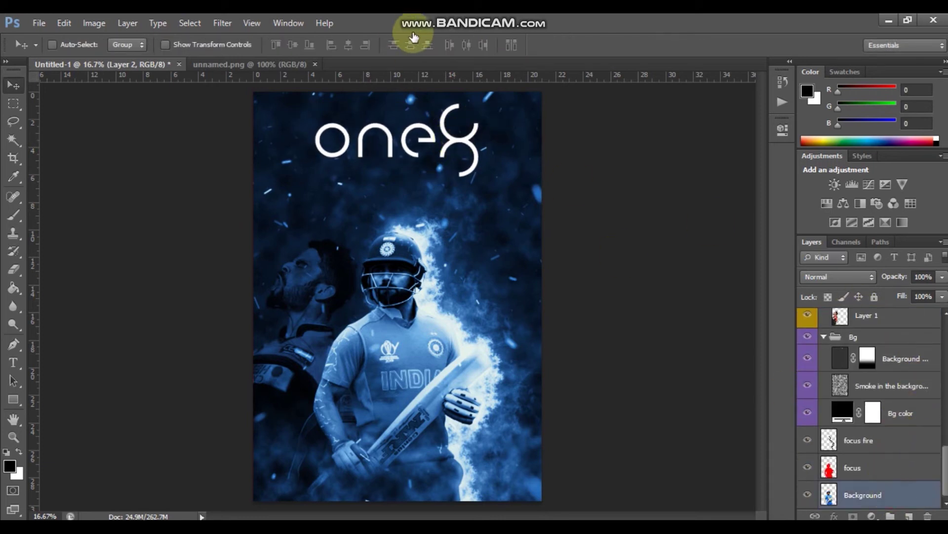
pyautogui.click(348, 45)
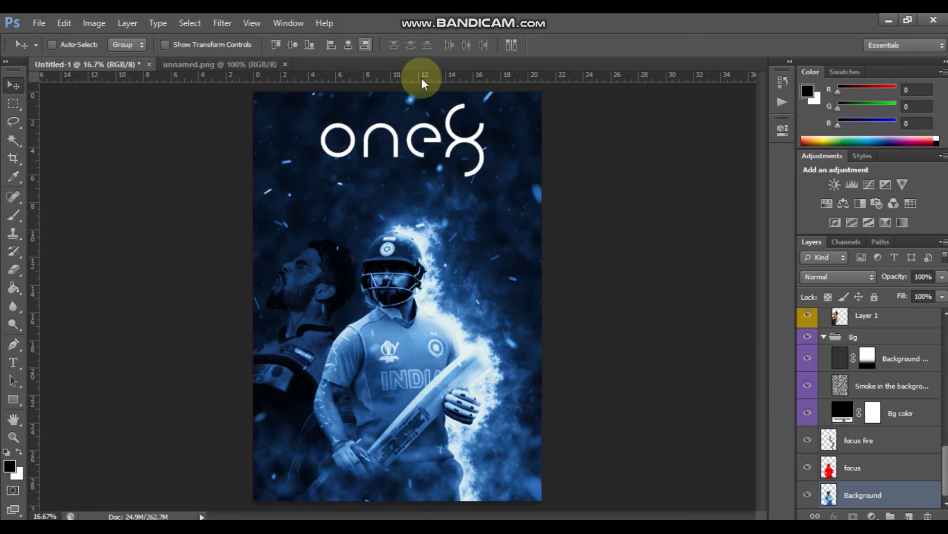
pyautogui.scroll(10, 868, 364)
# Step: Select the 15 Color filters group, then open Virat png and drag it into the poster
pyautogui.click(887, 331)
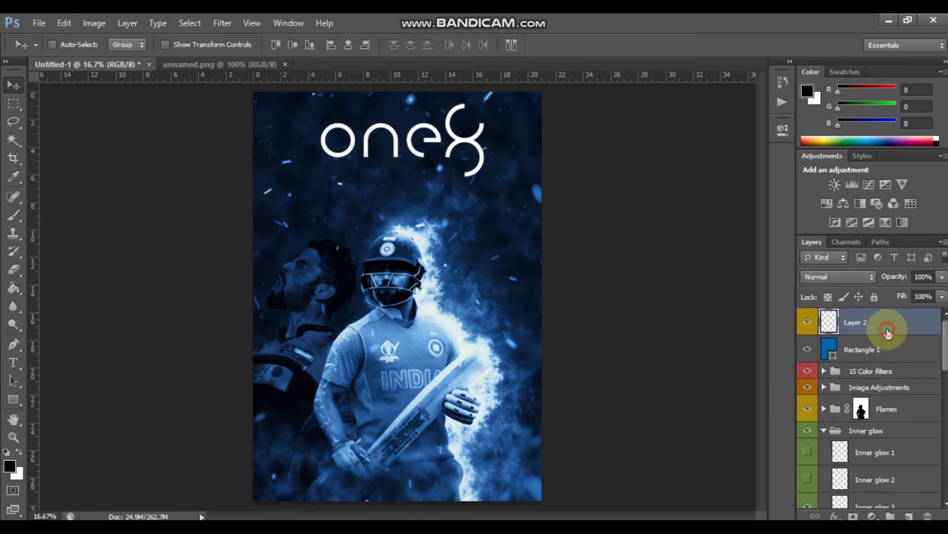
pyautogui.click(867, 349)
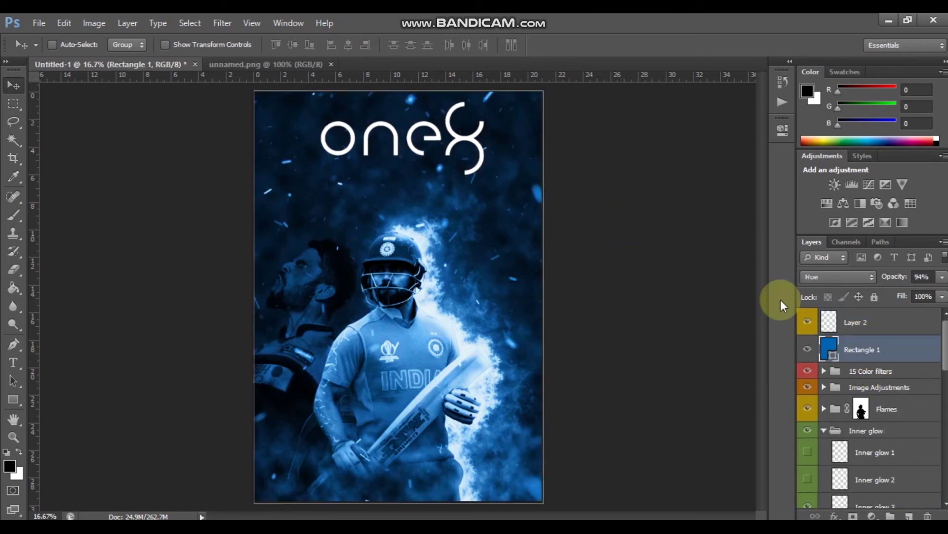
pyautogui.click(866, 372)
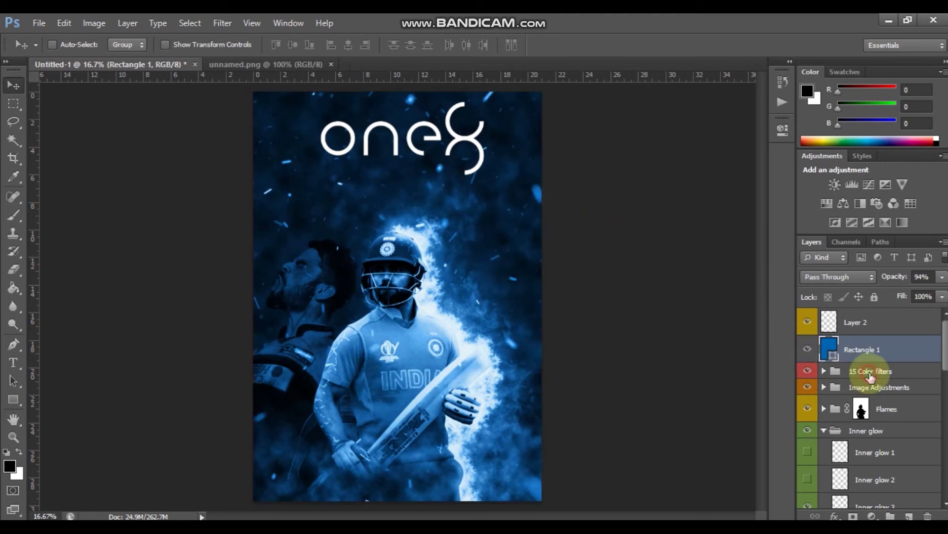
pyautogui.click(28, 22)
pyautogui.click(57, 55)
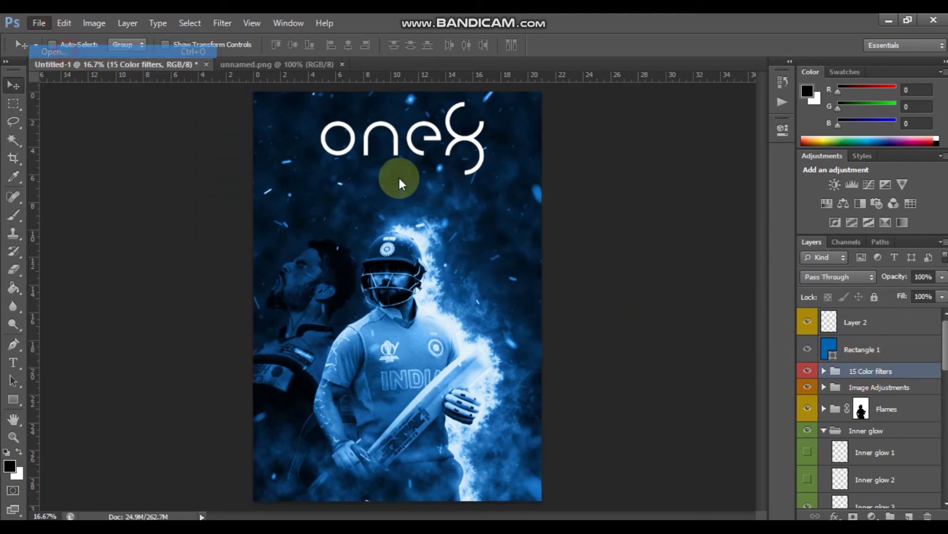
pyautogui.click(532, 221)
pyautogui.doubleClick(532, 221)
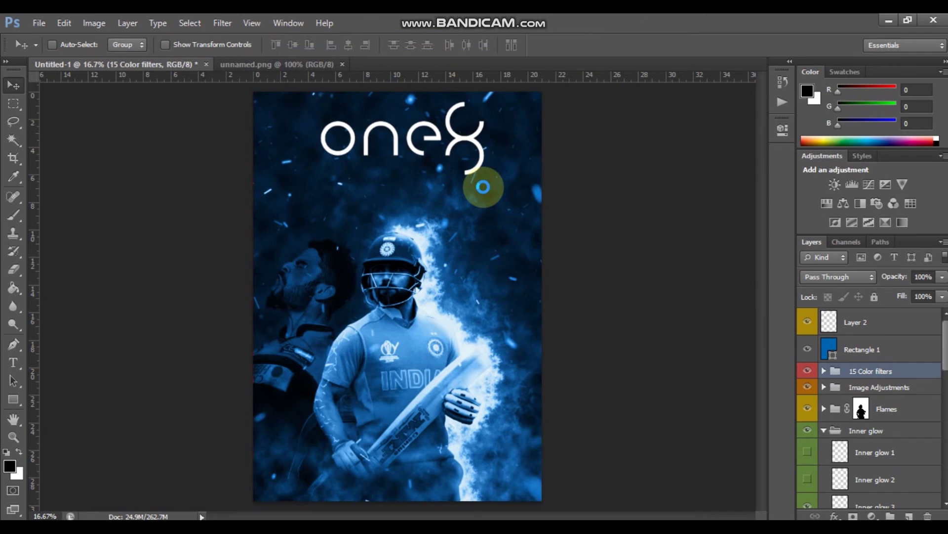
pyautogui.moveTo(382, 245)
pyautogui.mouseDown()
pyautogui.moveTo(485, 297)
pyautogui.moveTo(531, 180)
pyautogui.mouseUp()
# Step: Enlarge the batting player, move him down-right, and place Layer 3 near the Bg group
pyautogui.hotkey('ctrl', 't')
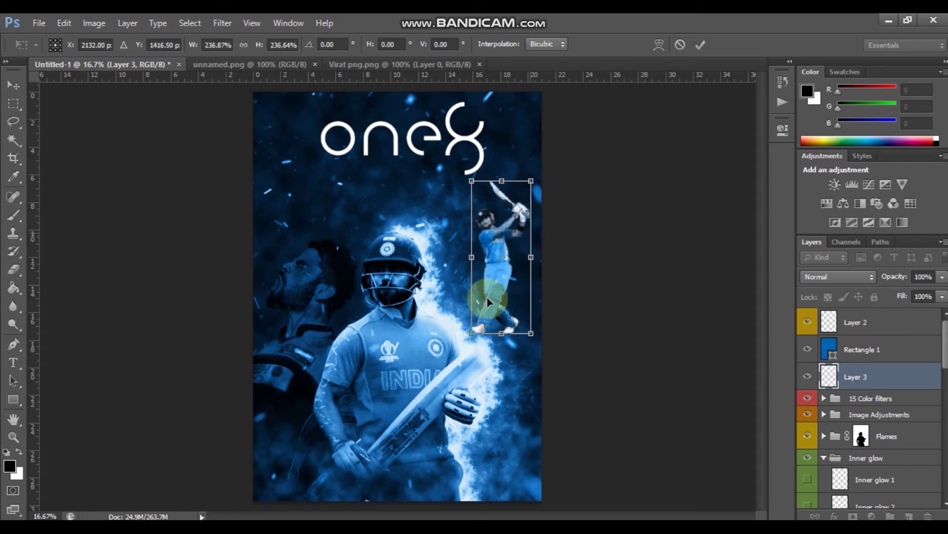
pyautogui.moveTo(473, 330); pyautogui.dragTo(416, 476)
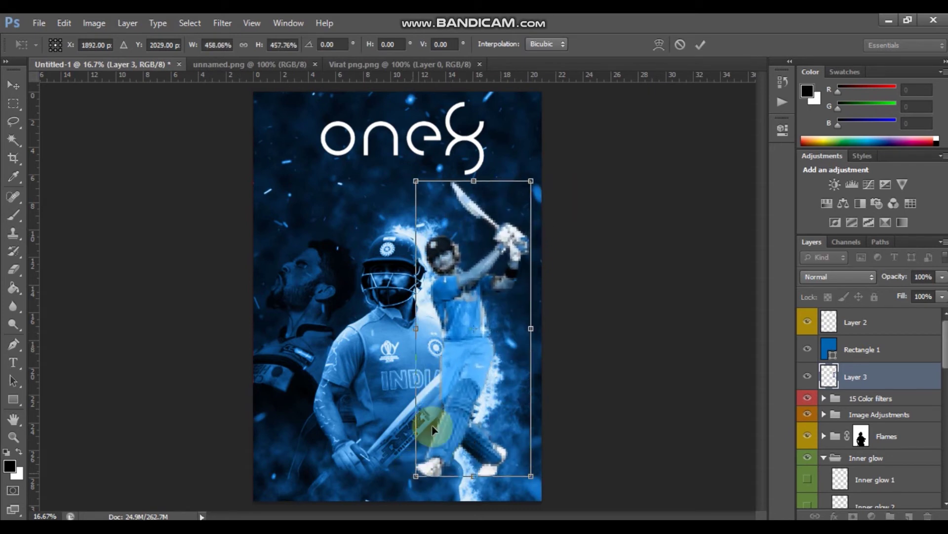
pyautogui.press('Return')
pyautogui.moveTo(462, 315); pyautogui.dragTo(485, 352)
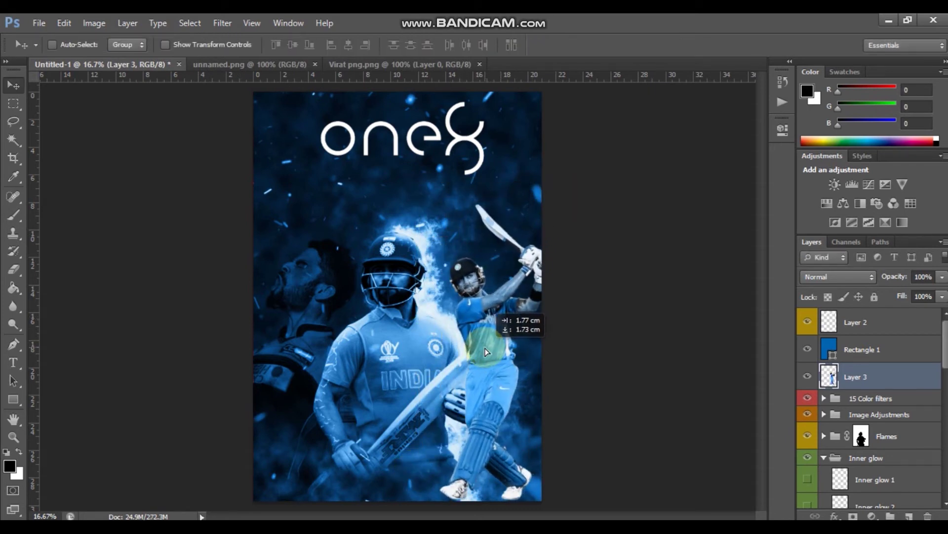
pyautogui.moveTo(854, 390); pyautogui.dragTo(875, 498)
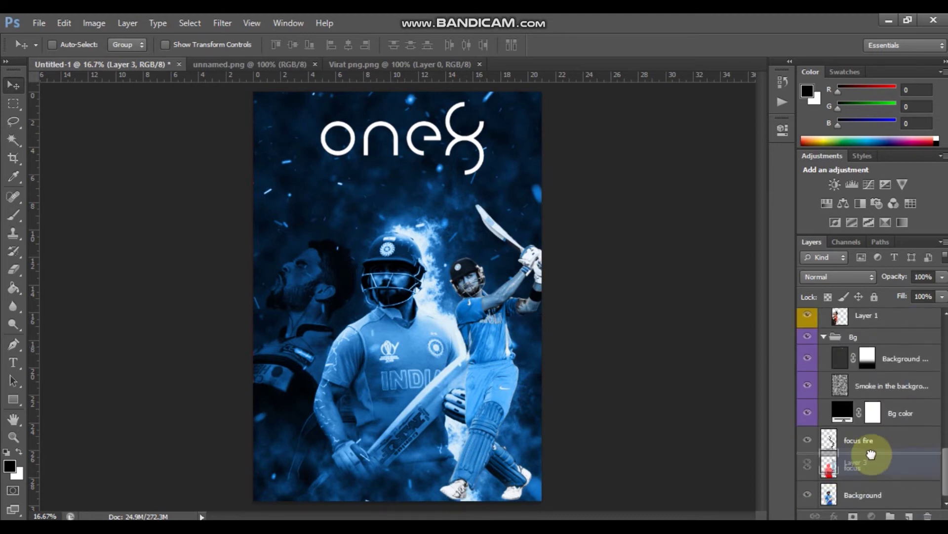
pyautogui.moveTo(874, 498); pyautogui.dragTo(878, 323)
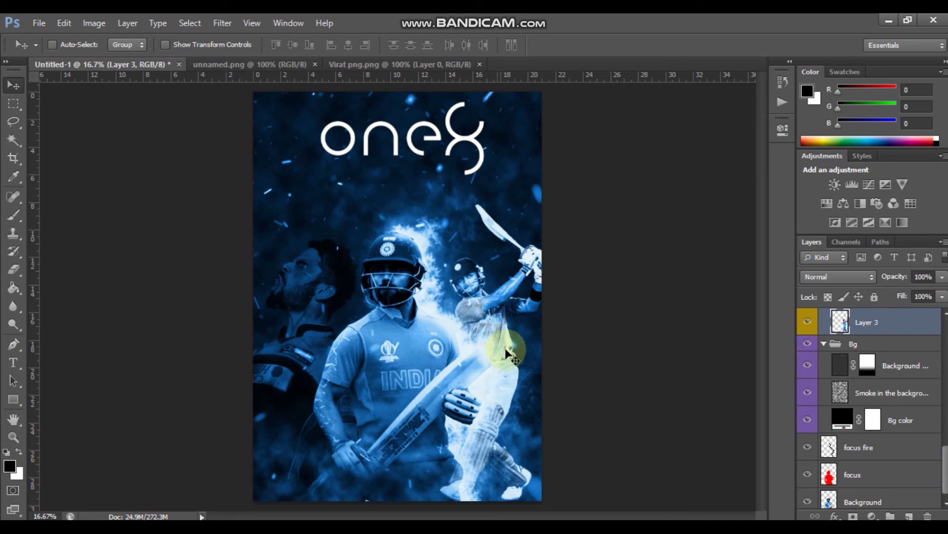
# Step: Enlarge the faded batsman again to about 119%
pyautogui.hotkey('ctrl', 't')
pyautogui.hotkey('ctrl', '-')
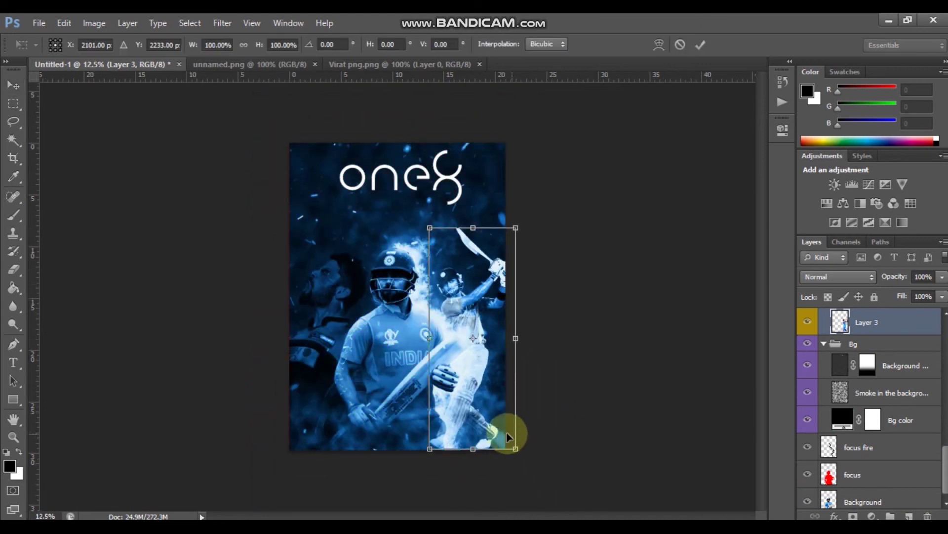
pyautogui.moveTo(516, 448); pyautogui.dragTo(531, 489)
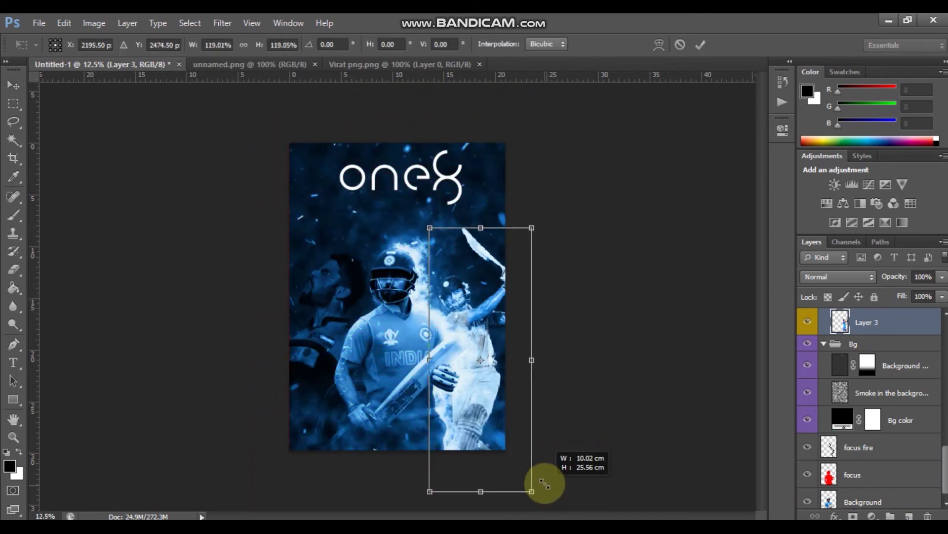
pyautogui.press('Return')
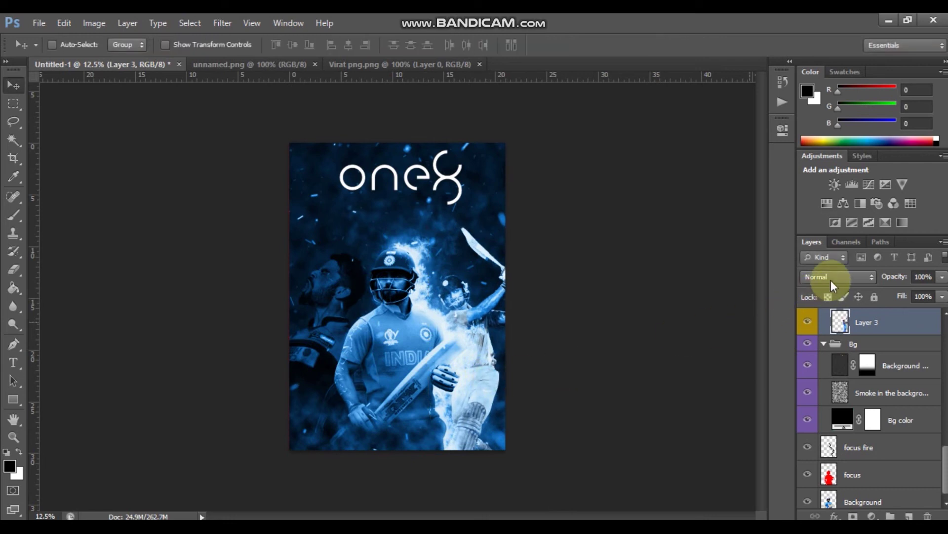
# Step: Set Layer 3's blend mode to Soft Light and place it below Inner glow 3
pyautogui.click(831, 279)
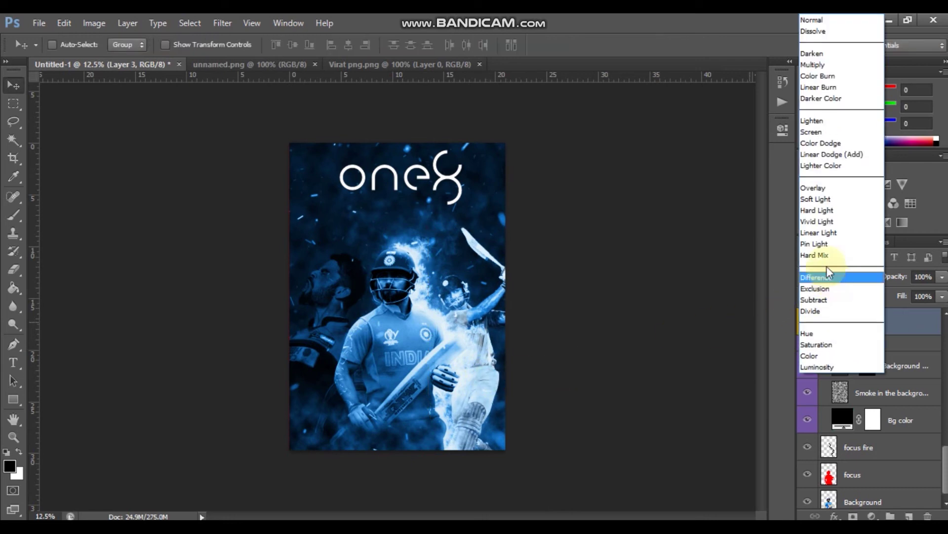
pyautogui.click(826, 188)
pyautogui.click(867, 278)
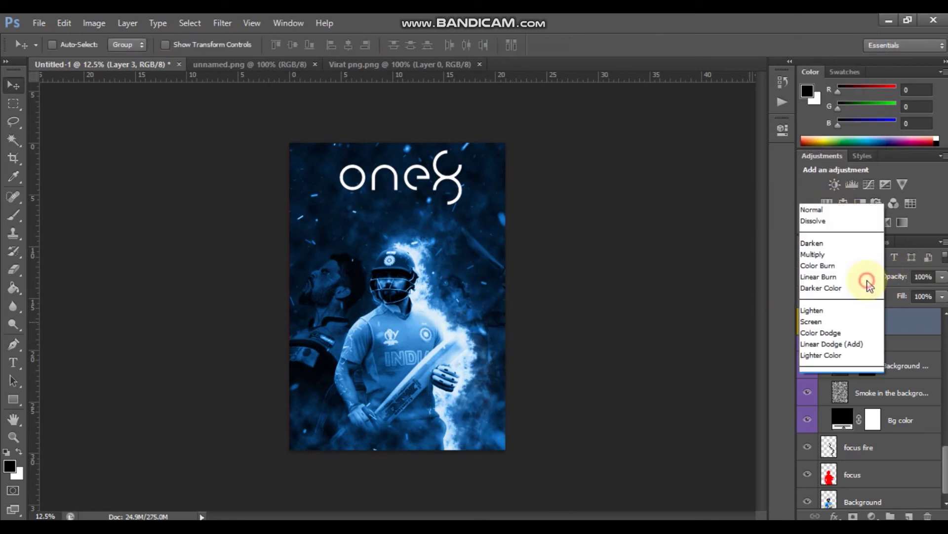
pyautogui.click(840, 203)
pyautogui.moveTo(842, 331)
pyautogui.mouseDown()
pyautogui.moveTo(892, 306)
pyautogui.moveTo(889, 333)
pyautogui.mouseUp()
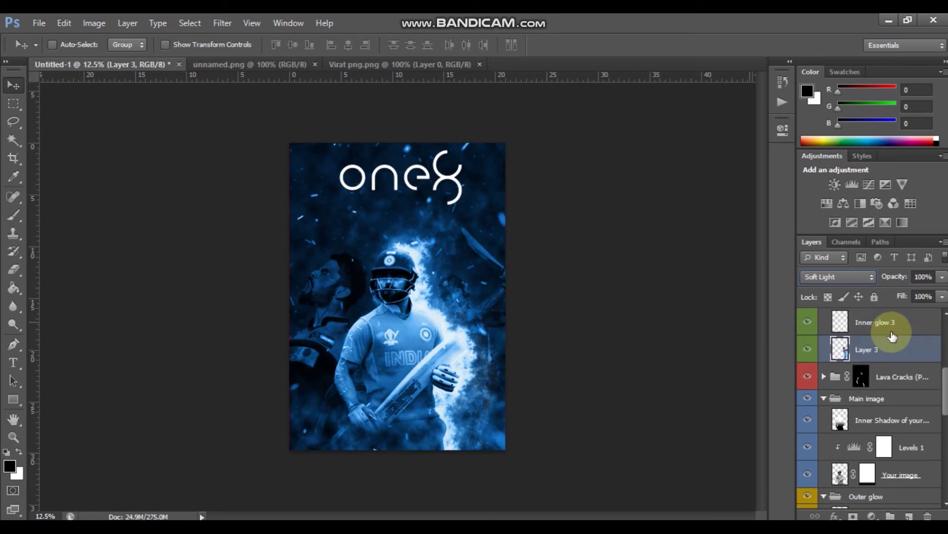
# Step: Raise the right-hand batsman slightly higher on the poster
pyautogui.hotkey('ctrl', '+')
pyautogui.hotkey('ctrl', '+')
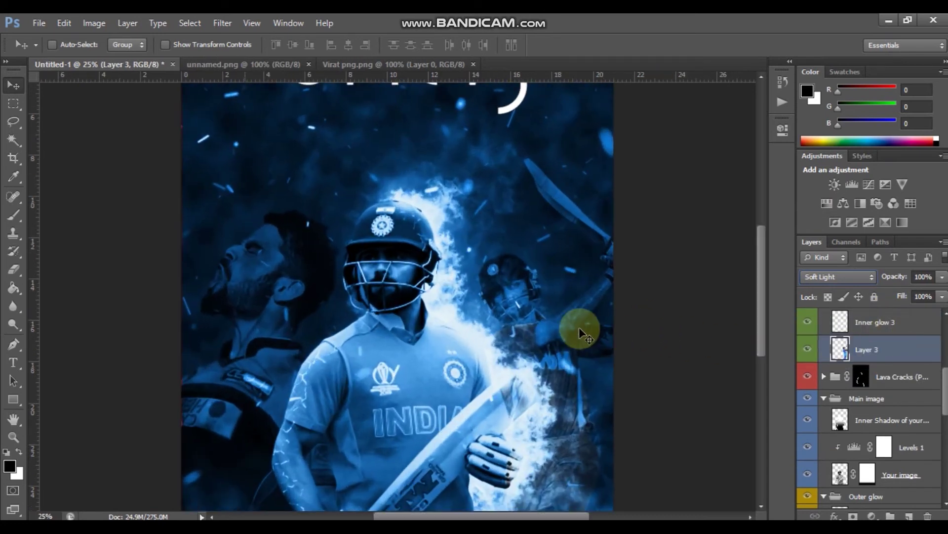
pyautogui.moveTo(561, 331); pyautogui.dragTo(564, 293)
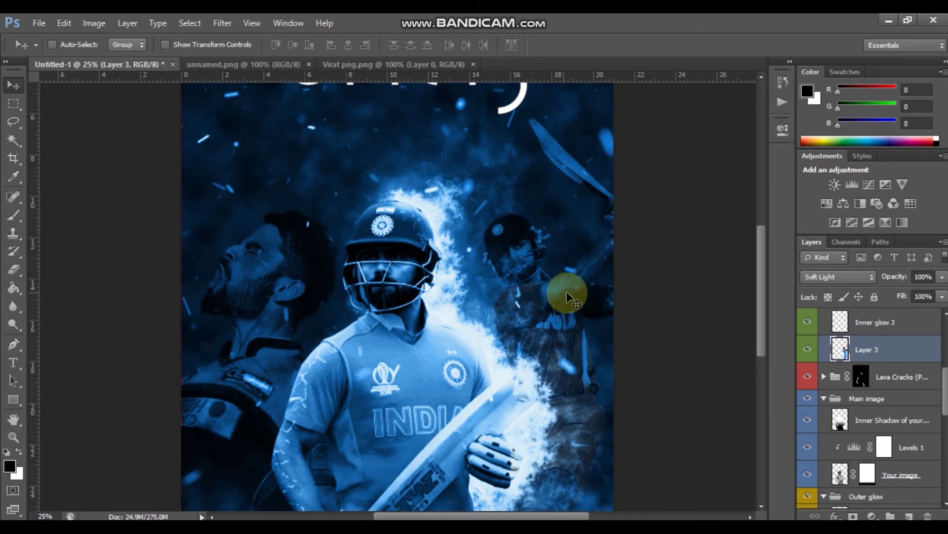
pyautogui.hotkey('ctrl', '-')
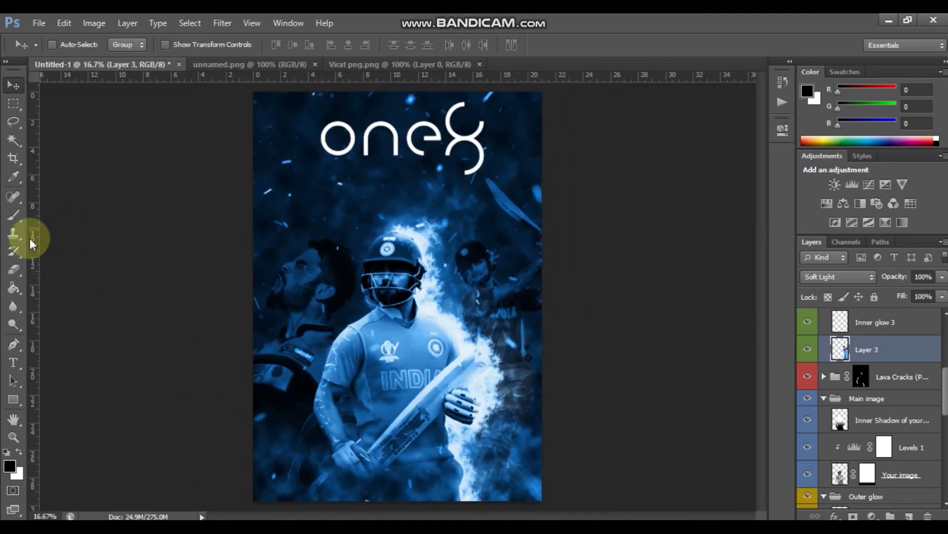
# Step: Fade the right-hand batsman's lower edges with the Eraser at 45% opacity
pyautogui.click(9, 269)
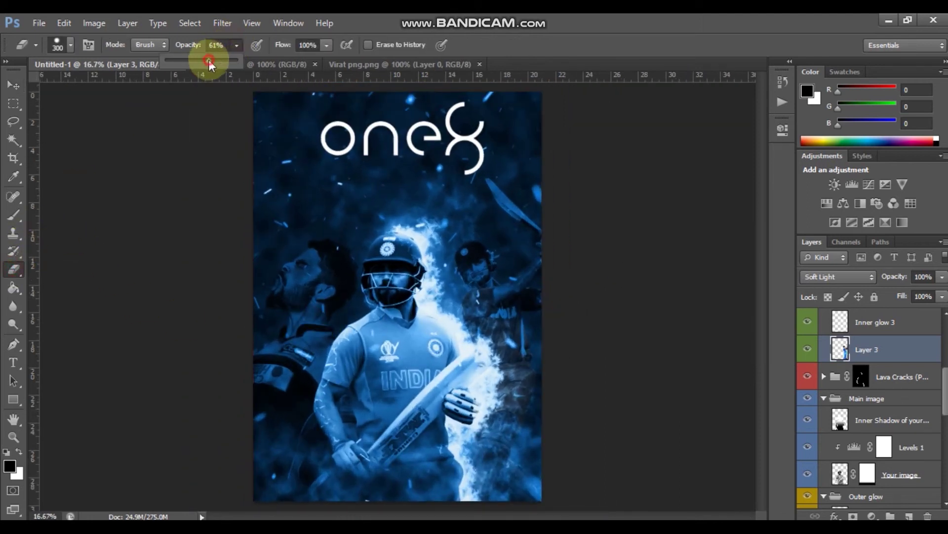
pyautogui.moveTo(209, 61); pyautogui.dragTo(198, 62)
pyautogui.click(453, 337)
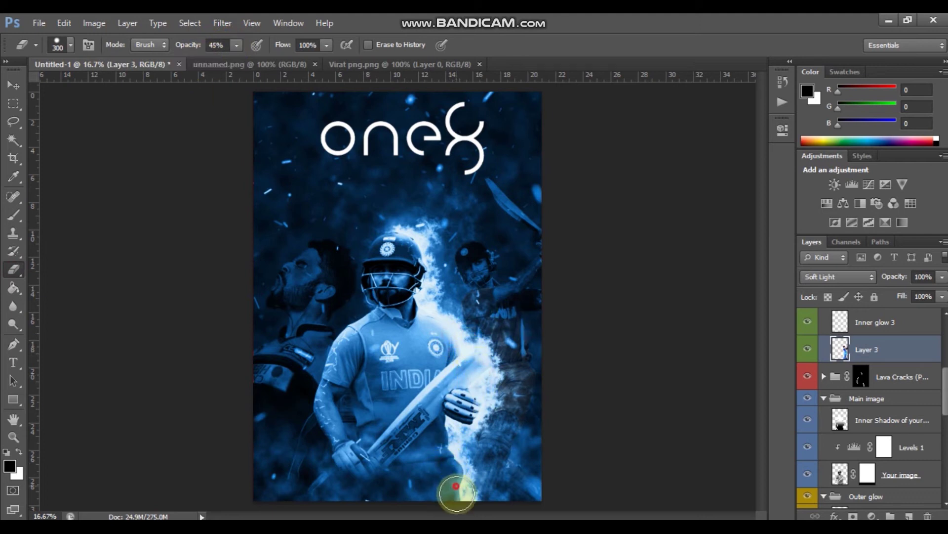
pyautogui.click(13, 88)
pyautogui.scroll(1, 169, 220)
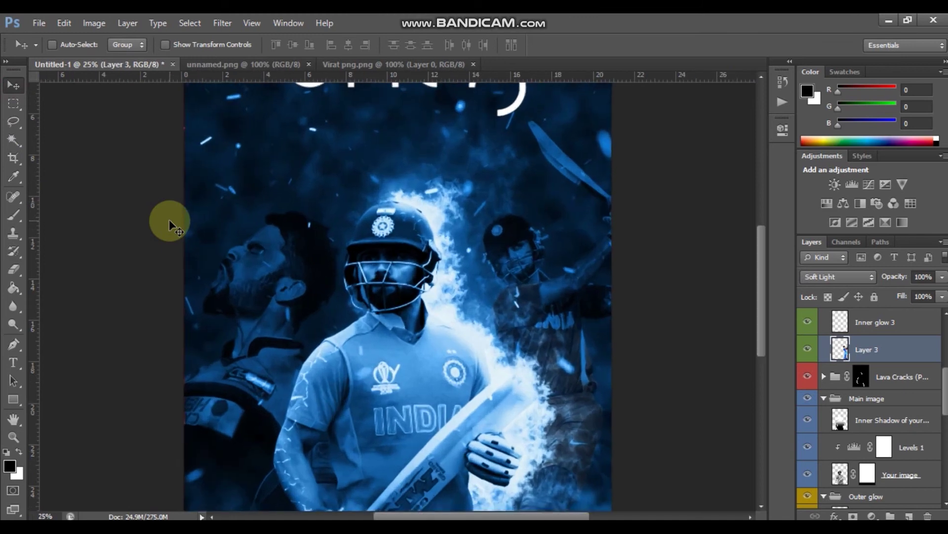
pyautogui.scroll(-2, 169, 219)
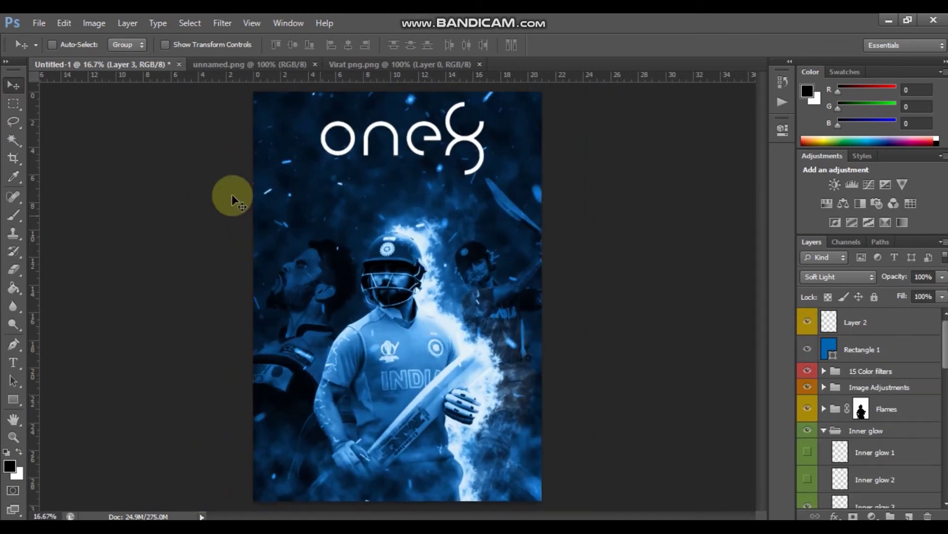
# Step: Bring movie-credits-png-6 into Untitled-1 as Layer 4 at the top of the stack
pyautogui.click(39, 23)
pyautogui.click(54, 49)
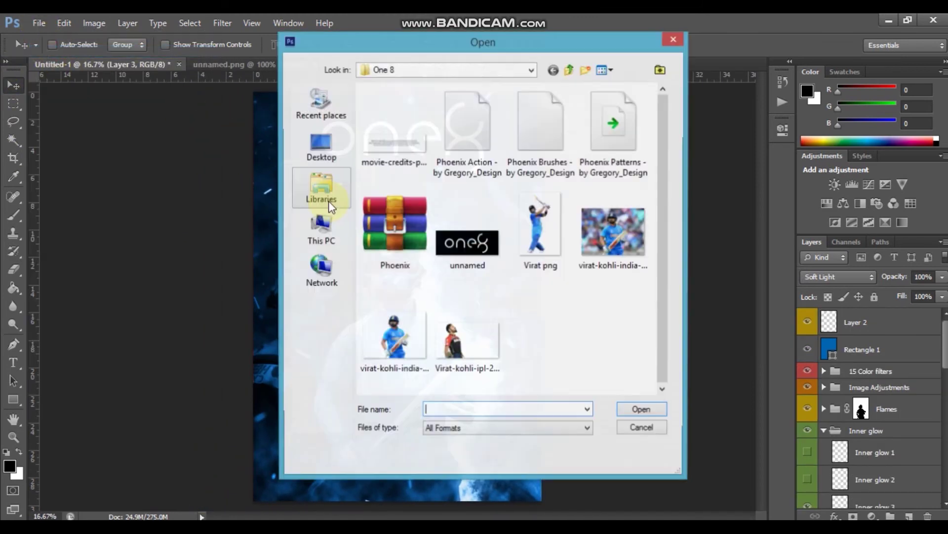
pyautogui.doubleClick(393, 144)
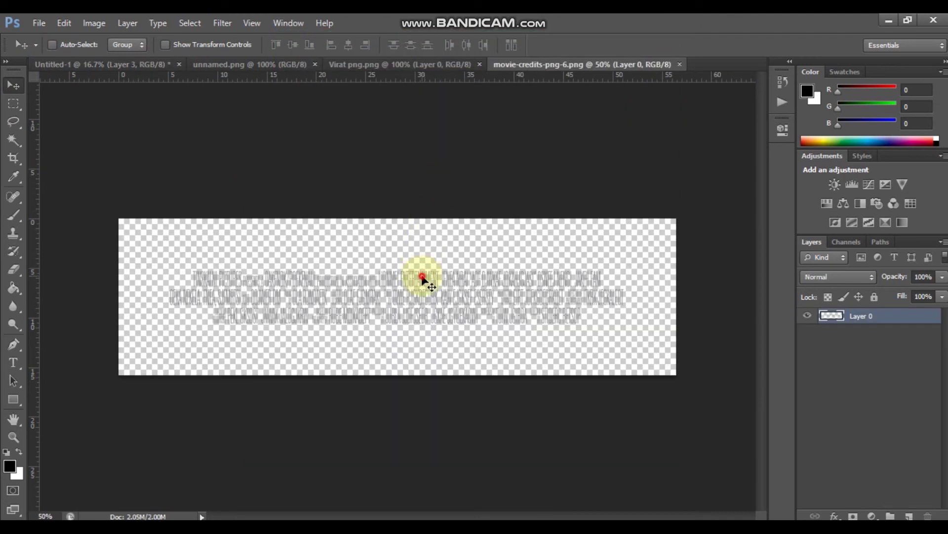
pyautogui.moveTo(422, 277)
pyautogui.mouseDown()
pyautogui.moveTo(131, 56)
pyautogui.moveTo(466, 442)
pyautogui.mouseUp()
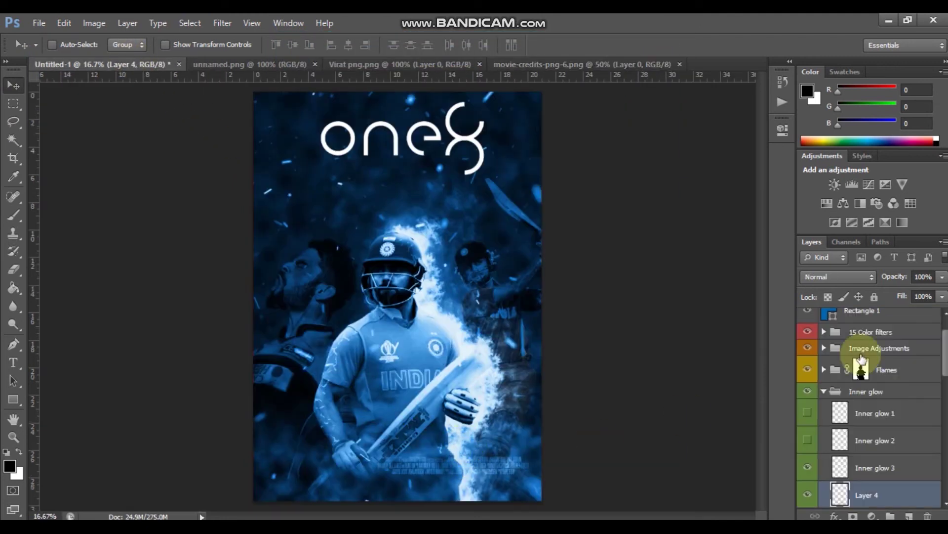
pyautogui.moveTo(884, 494); pyautogui.dragTo(908, 311)
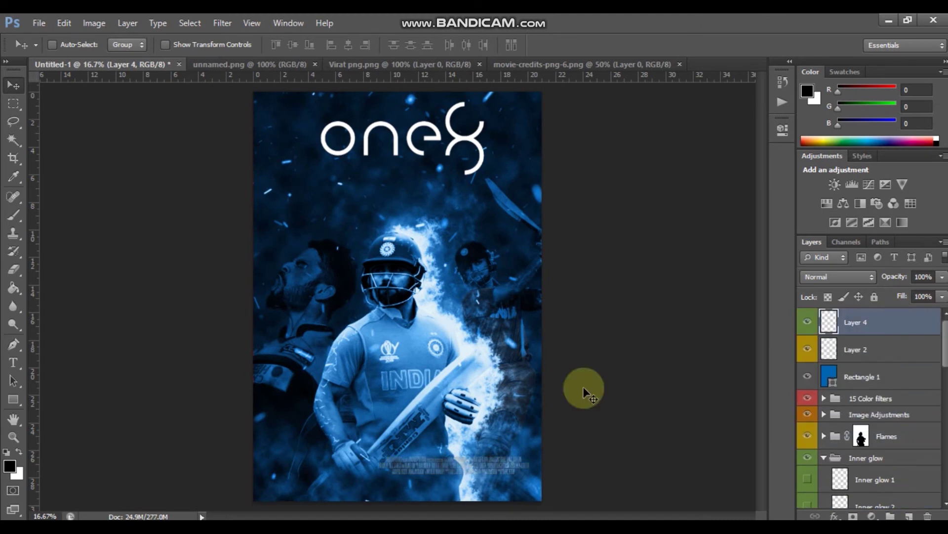
# Step: Give the credits layer a white Color Overlay effect
pyautogui.click(835, 516)
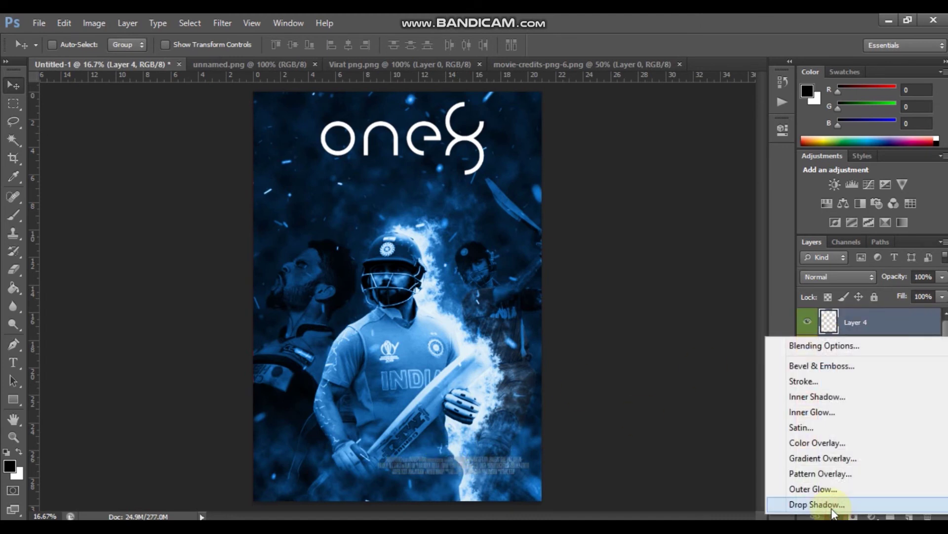
pyautogui.click(824, 445)
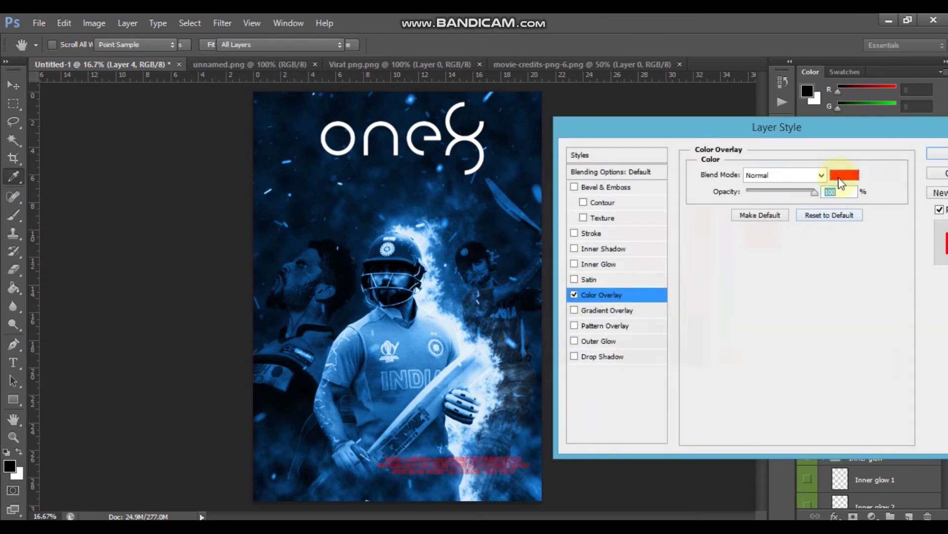
pyautogui.click(845, 175)
pyautogui.click(532, 200)
pyautogui.click(866, 189)
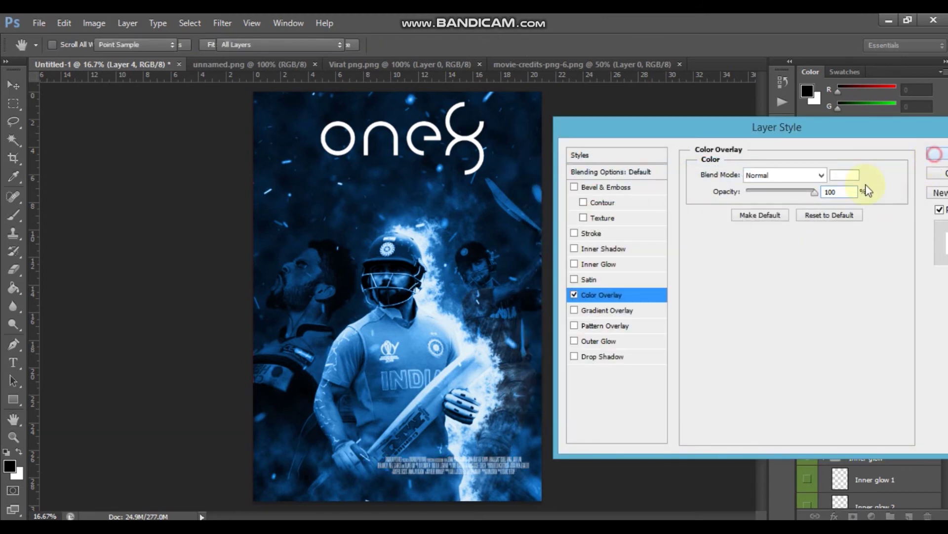
pyautogui.press('Return')
# Step: Stretch the credits block wider along the poster's bottom edge
pyautogui.hotkey('ctrl', 't')
pyautogui.moveTo(379, 474); pyautogui.dragTo(286, 504)
pyautogui.moveTo(278, 510); pyautogui.dragTo(275, 508)
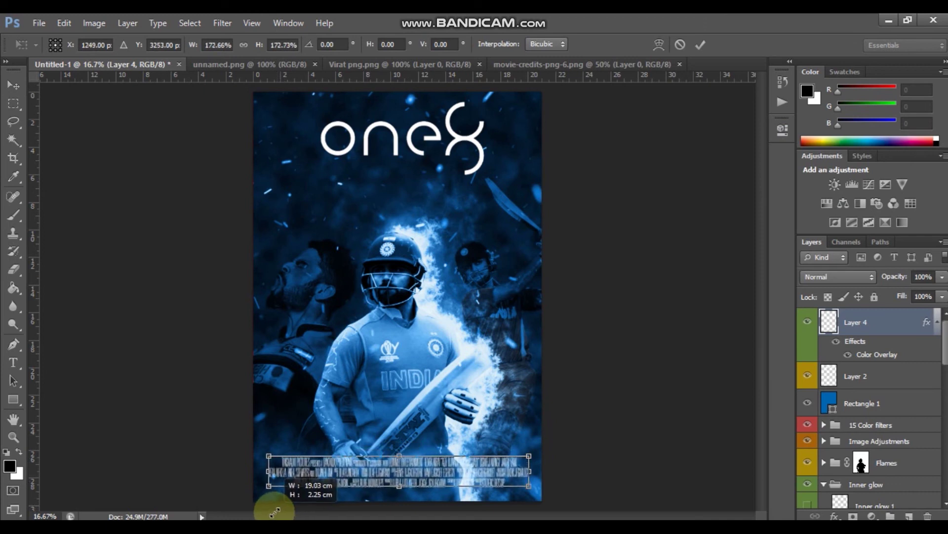
pyautogui.press('Return')
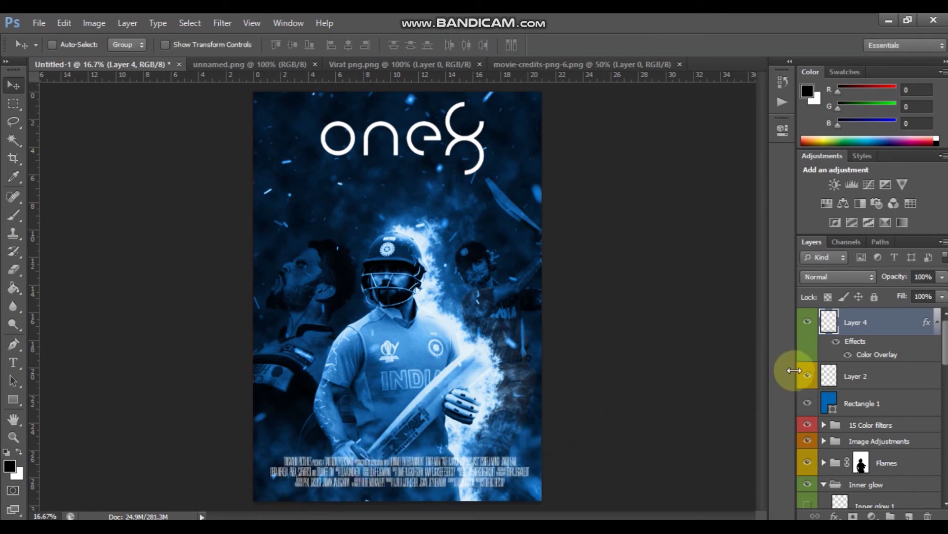
pyautogui.scroll(-5, 856, 360)
pyautogui.click(865, 494)
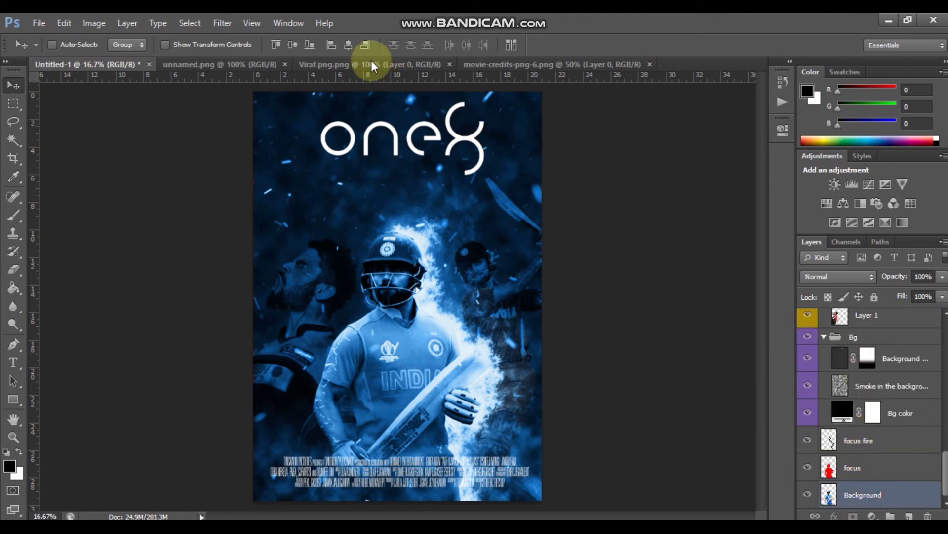
pyautogui.scroll(10, 868, 361)
pyautogui.click(860, 322)
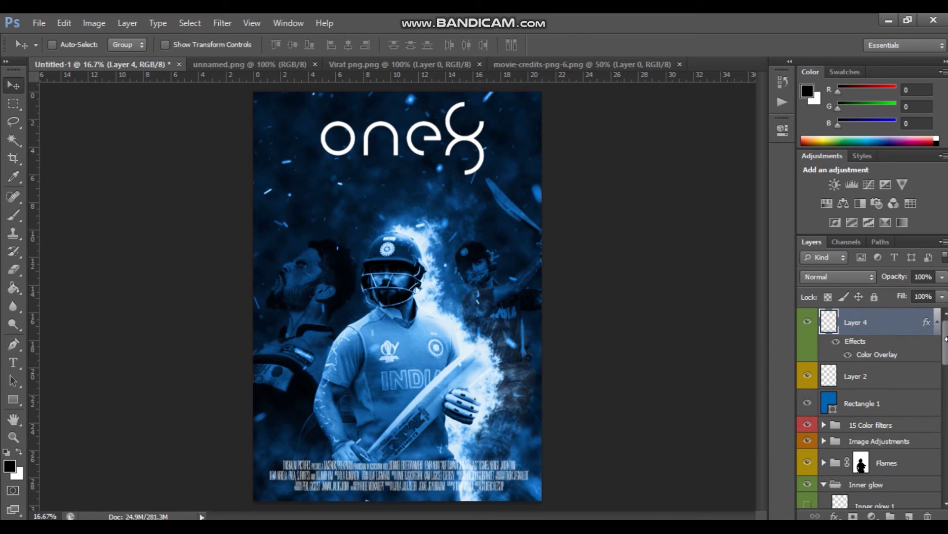
pyautogui.hotkey('ctrl', '+')
pyautogui.scroll(3, 514, 282)
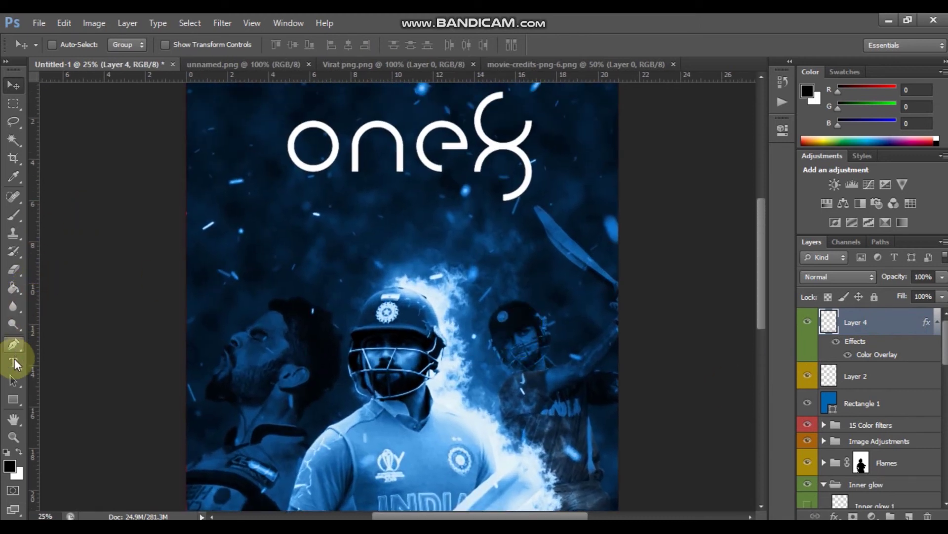
# Step: Set up the Type tool with the Rush Hour font at 84 pt
pyautogui.click(14, 363)
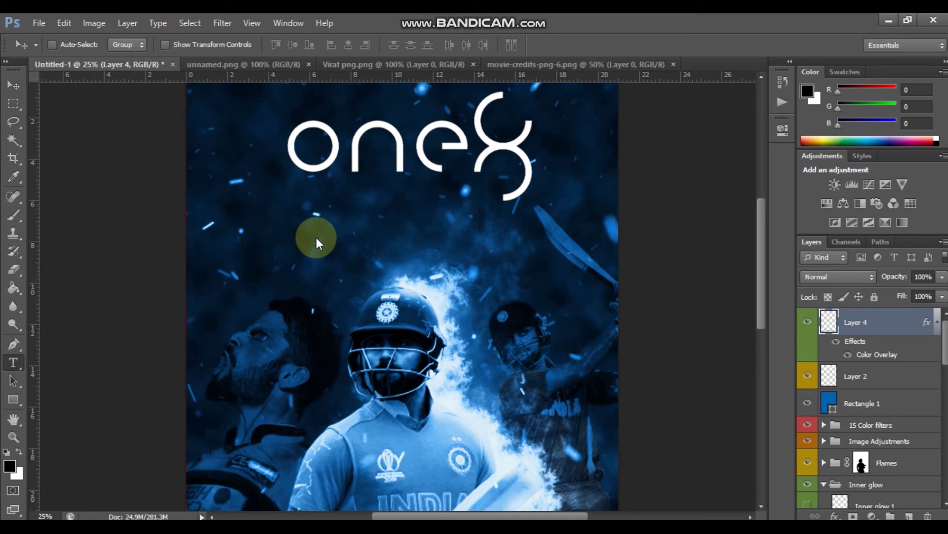
pyautogui.click(330, 216)
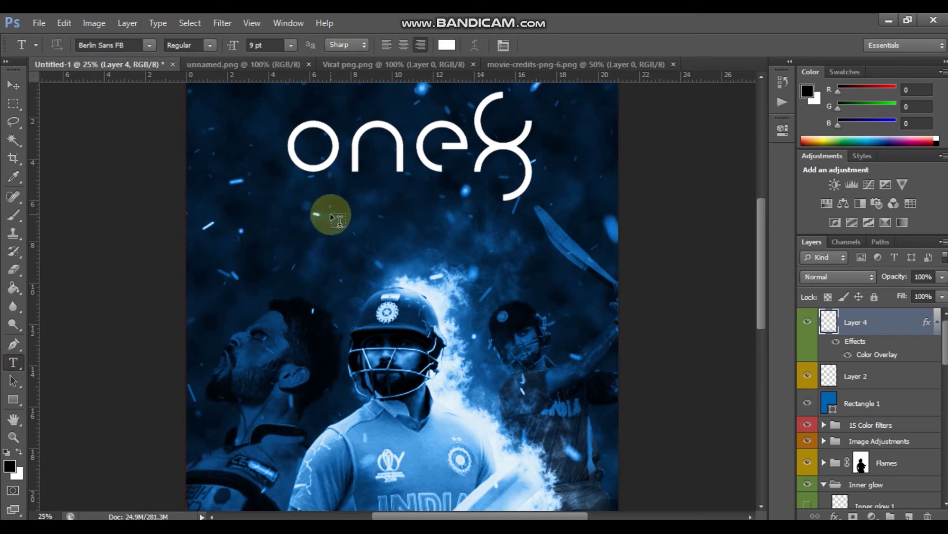
pyautogui.click(256, 47)
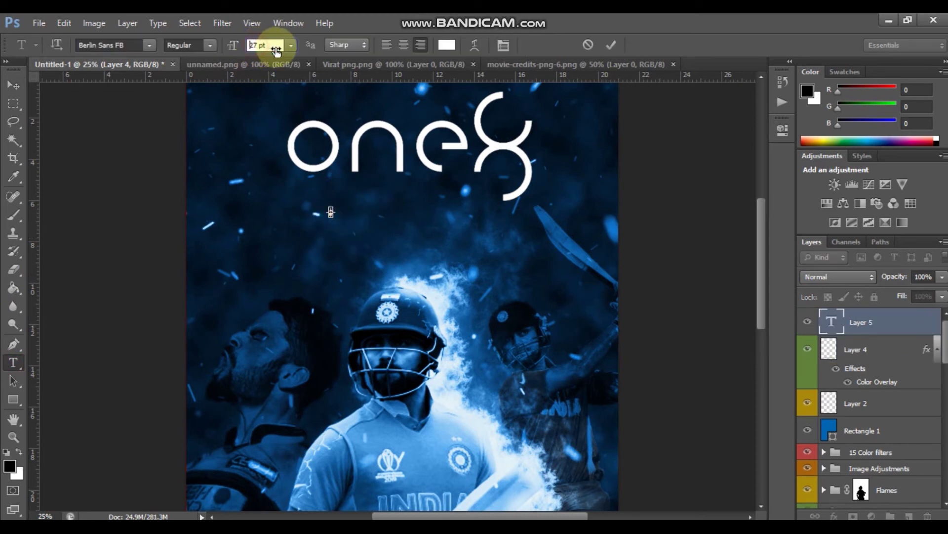
pyautogui.click(334, 204)
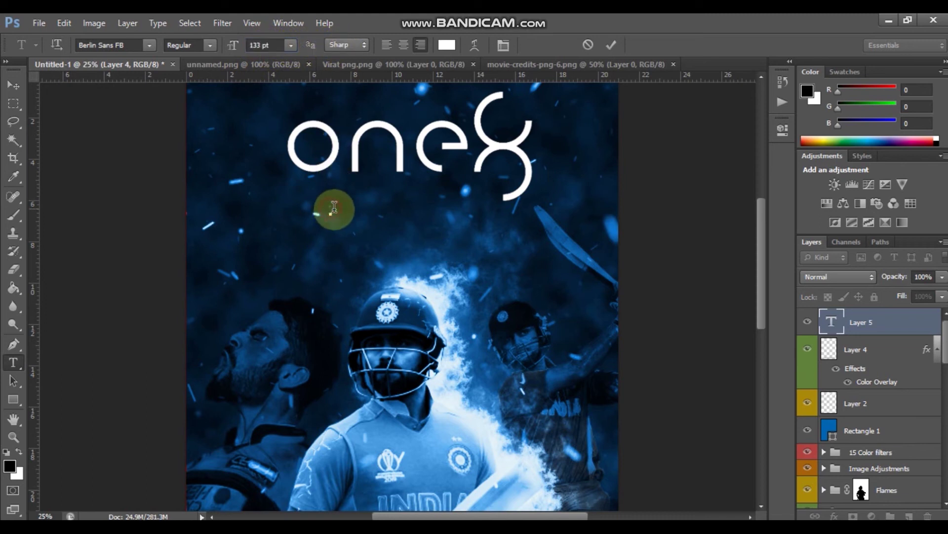
pyautogui.write('101')
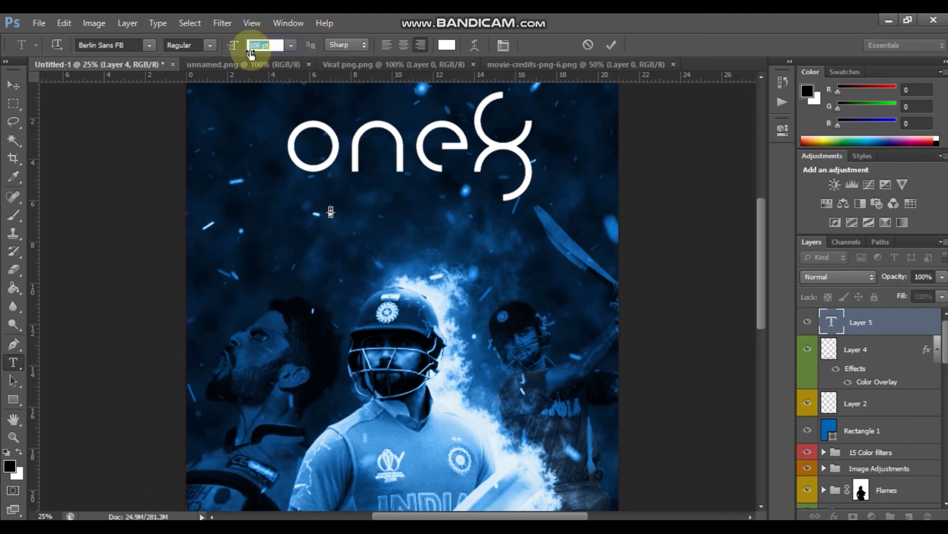
pyautogui.click(141, 45)
pyautogui.write('Rush Hour')
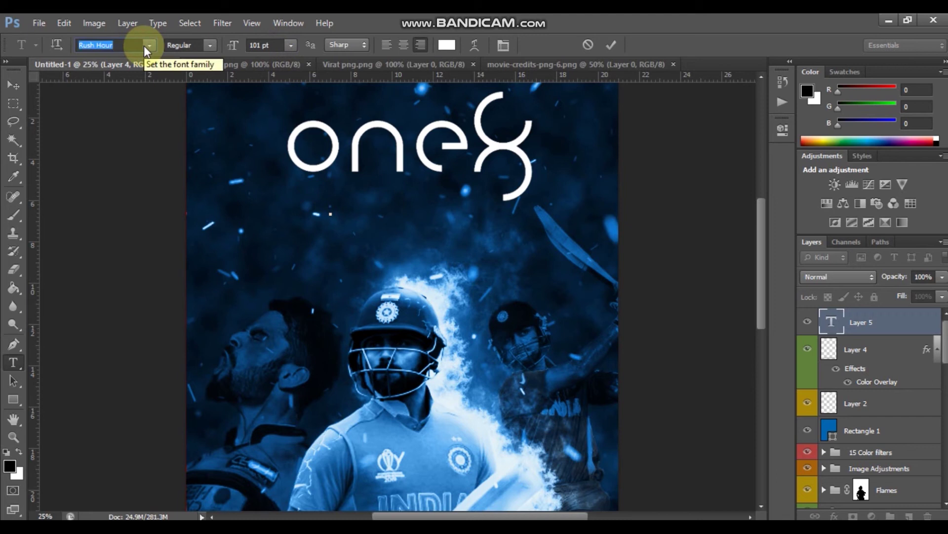
pyautogui.press('Return')
pyautogui.click(255, 45)
pyautogui.write('84')
pyautogui.press('Return')
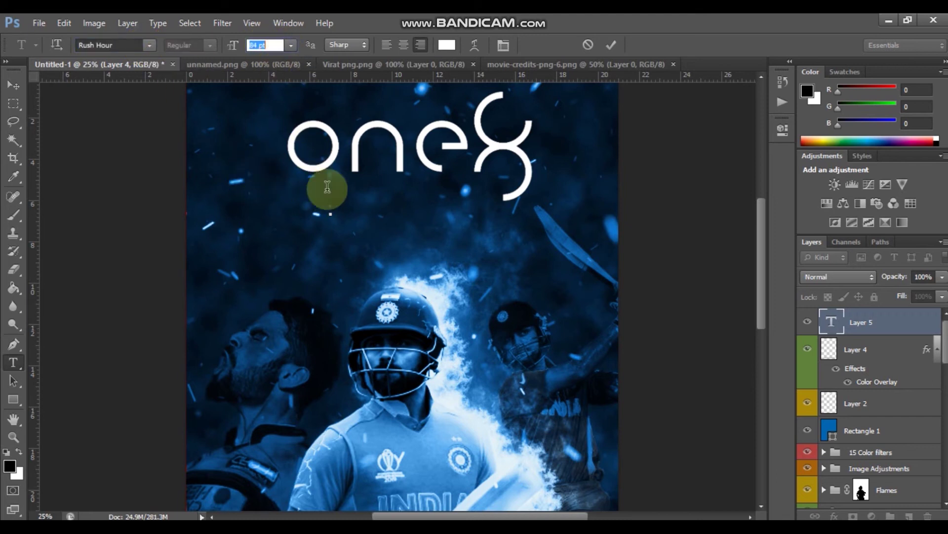
# Step: Type 'The untold story' at 43 pt and centre it under the one8 logo
pyautogui.click(332, 207)
pyautogui.write('The')
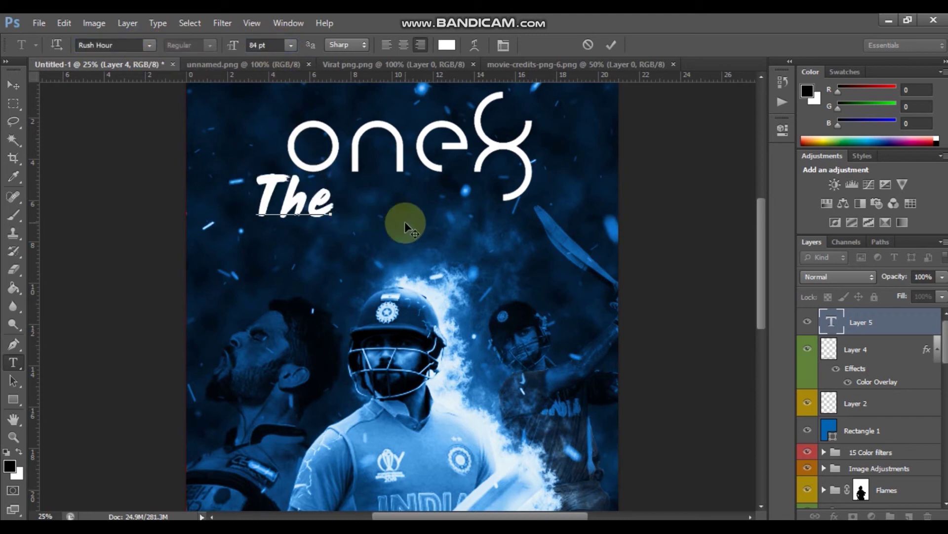
pyautogui.write(' untold story')
pyautogui.hotkey('ctrl', 'a')
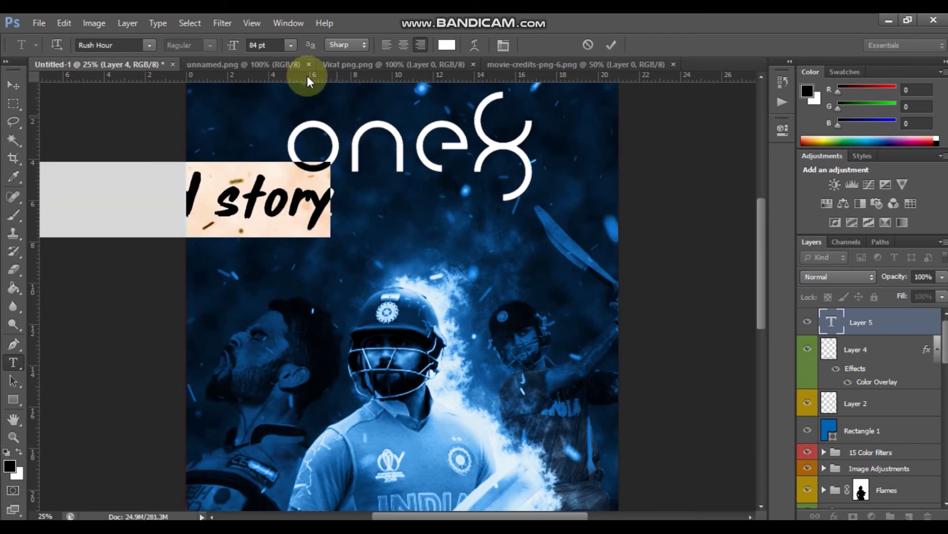
pyautogui.click(265, 46)
pyautogui.moveTo(233, 45); pyautogui.dragTo(220, 44)
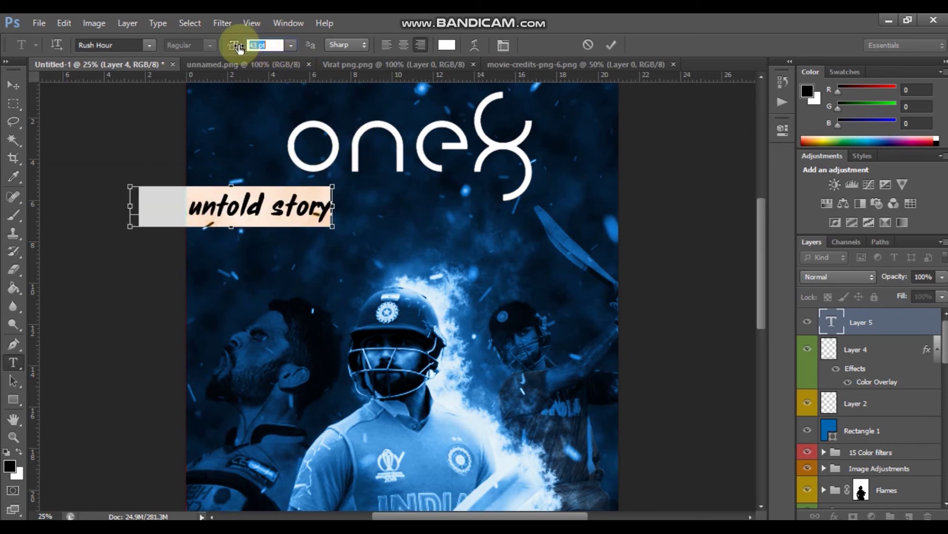
pyautogui.click(14, 85)
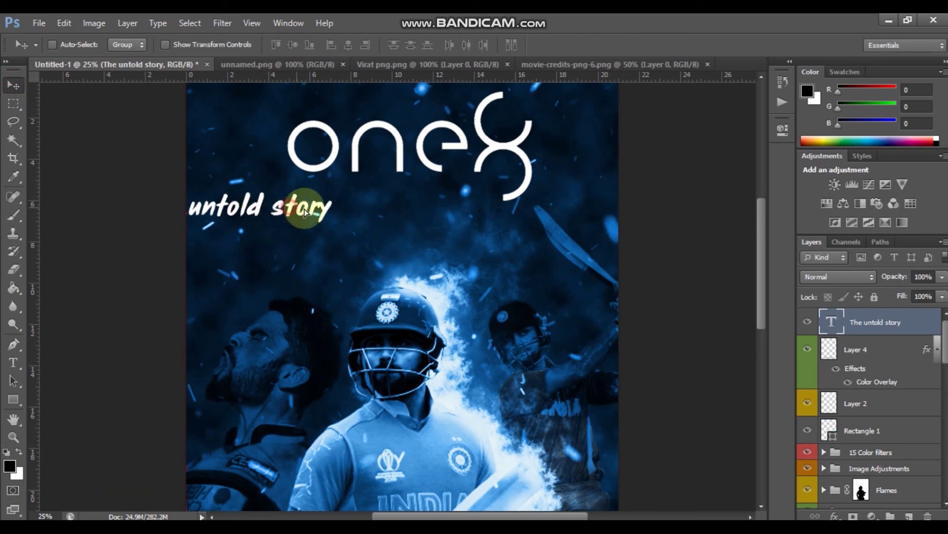
pyautogui.moveTo(305, 212); pyautogui.dragTo(460, 197)
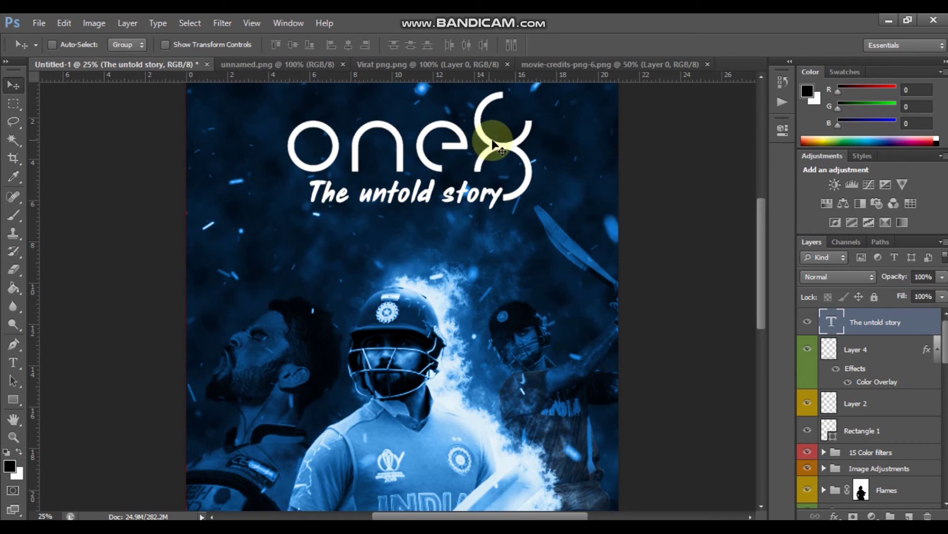
pyautogui.click(861, 414)
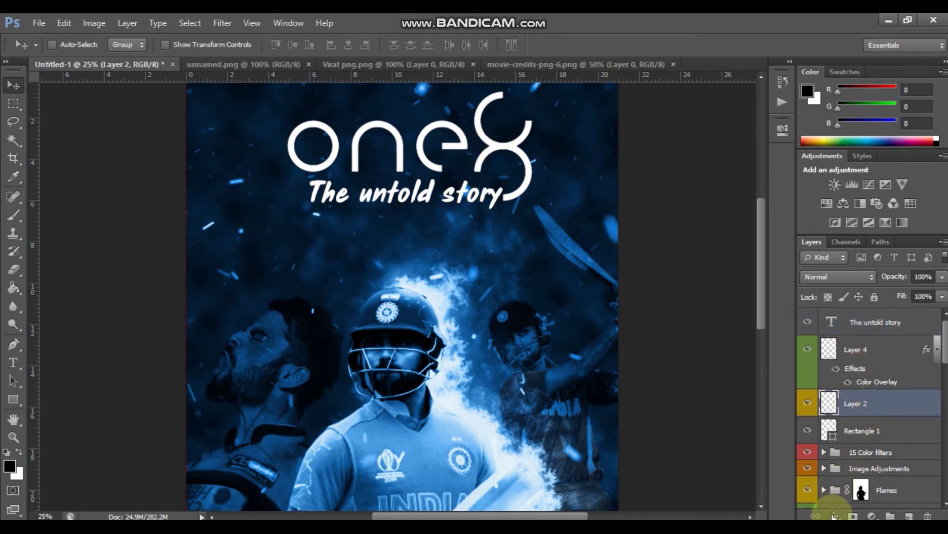
# Step: Give the one8 logo a bright blue (0589fa) Color Overlay sampled from the poster
pyautogui.click(835, 515)
pyautogui.click(826, 445)
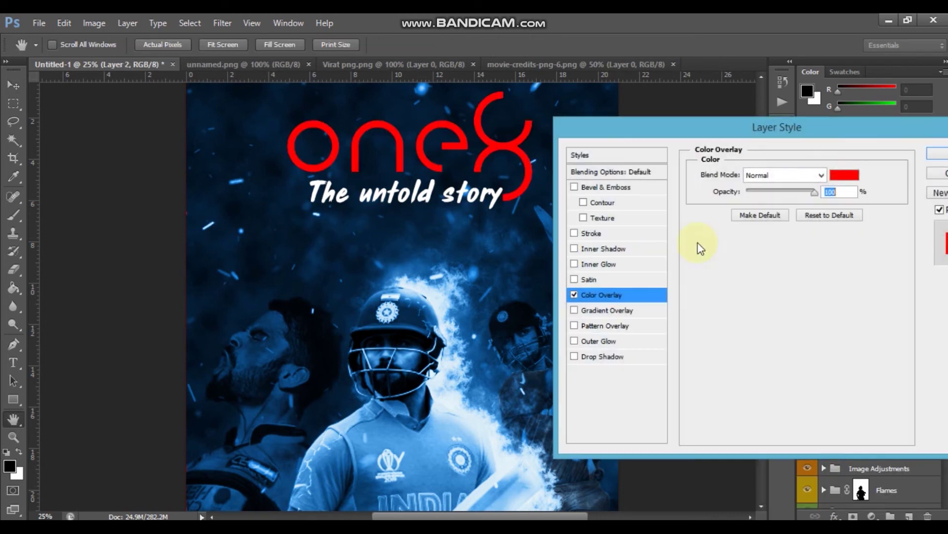
pyautogui.click(845, 175)
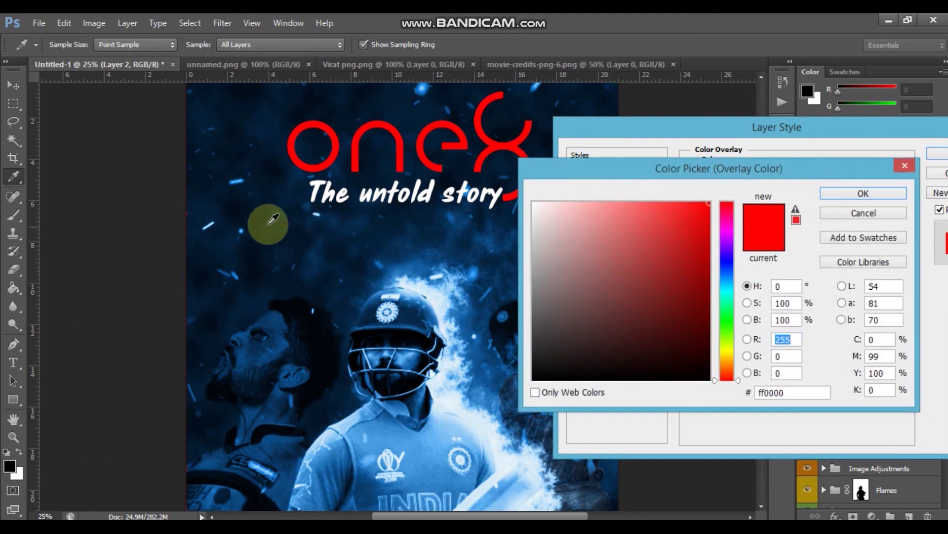
pyautogui.click(240, 182)
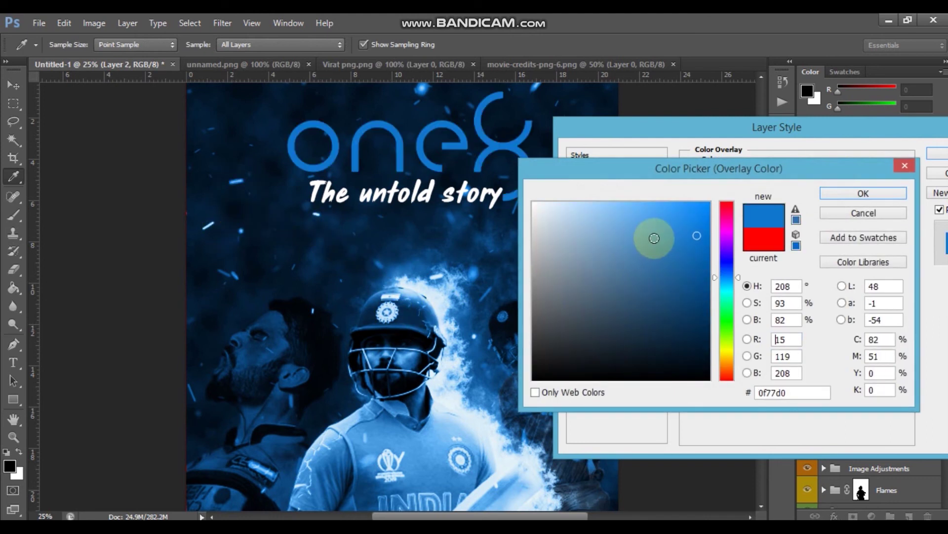
pyautogui.click(706, 214)
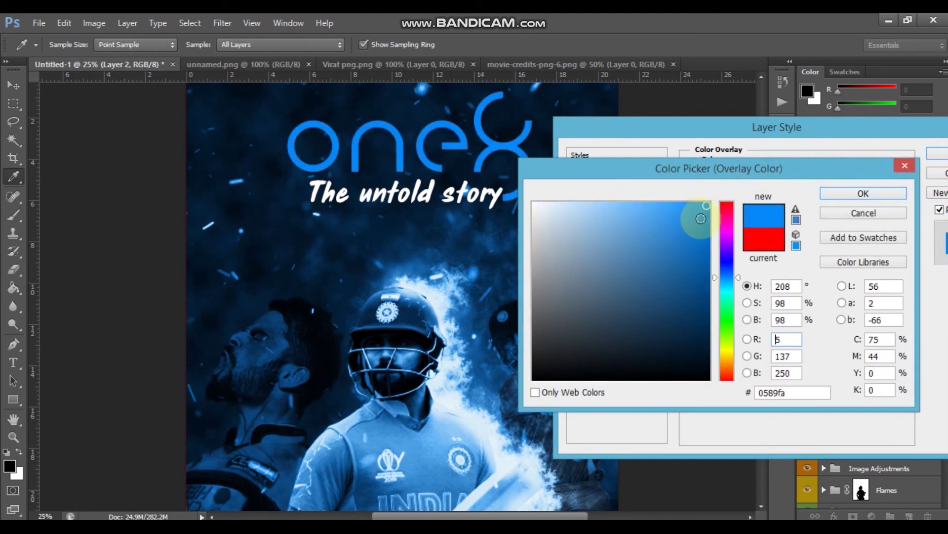
pyautogui.click(839, 191)
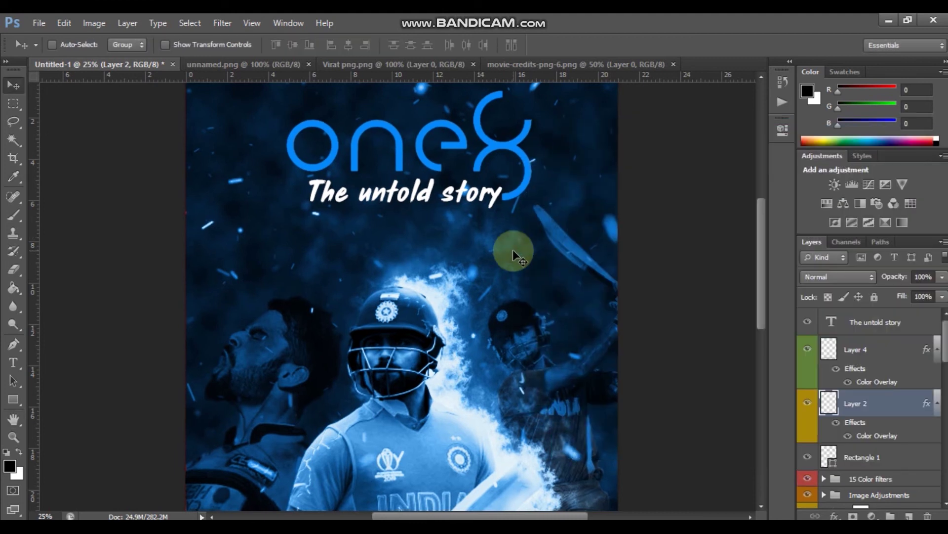
pyautogui.hotkey('ctrl', '-')
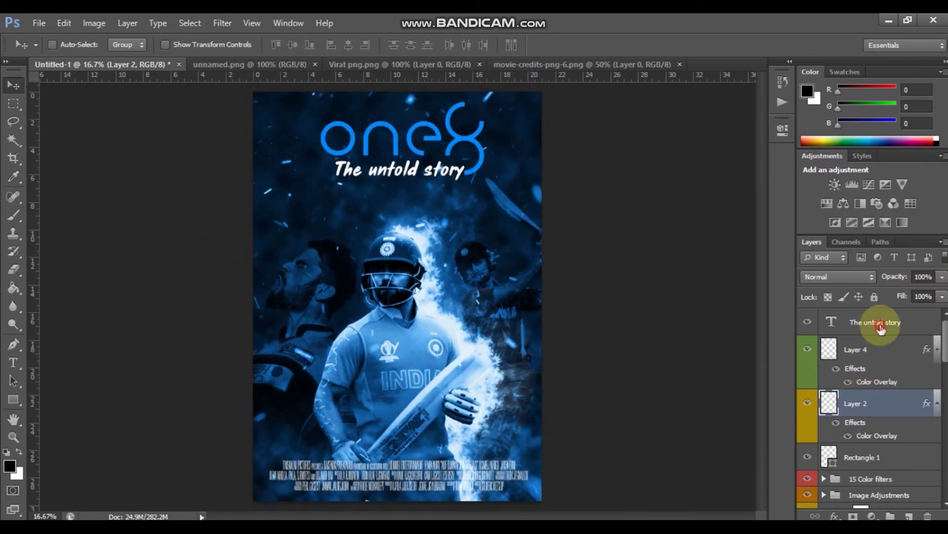
# Step: Enlarge the logo and tagline together and nudge them upward
pyautogui.keyDown('ctrl'); pyautogui.click(874, 322); pyautogui.keyUp('ctrl')
pyautogui.hotkey('ctrl', 't')
pyautogui.moveTo(322, 181); pyautogui.dragTo(300, 190)
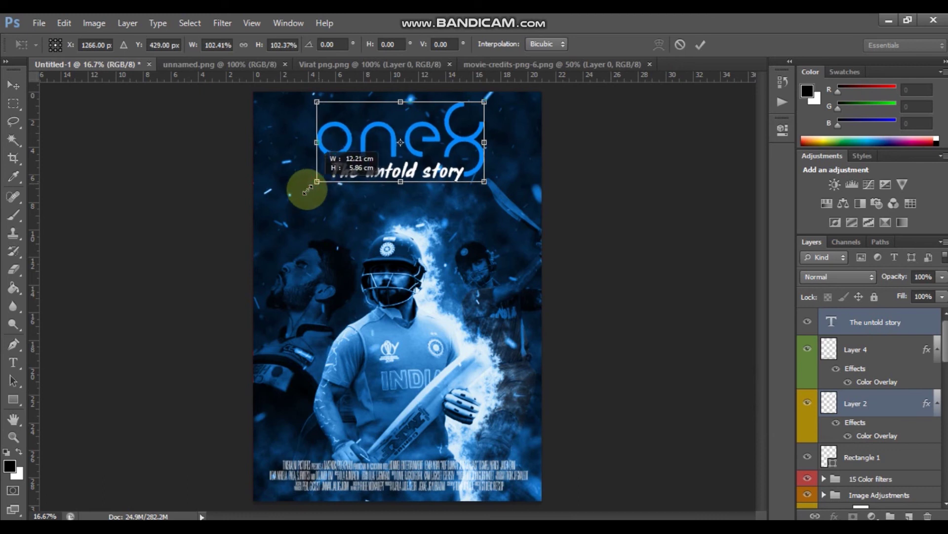
pyautogui.moveTo(486, 194); pyautogui.dragTo(492, 198)
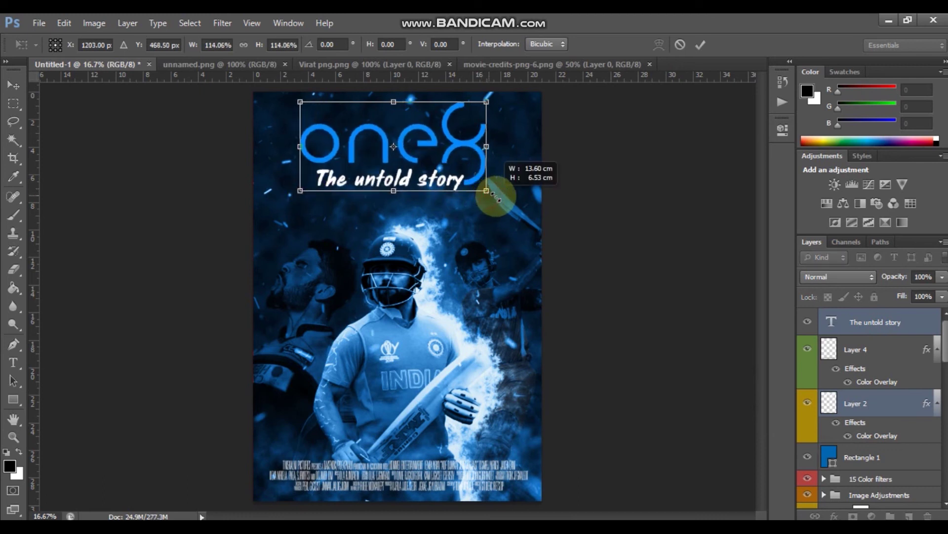
pyautogui.press('Return')
pyautogui.hotkey('shift', 'Up')
pyautogui.hotkey('shift', 'Up')
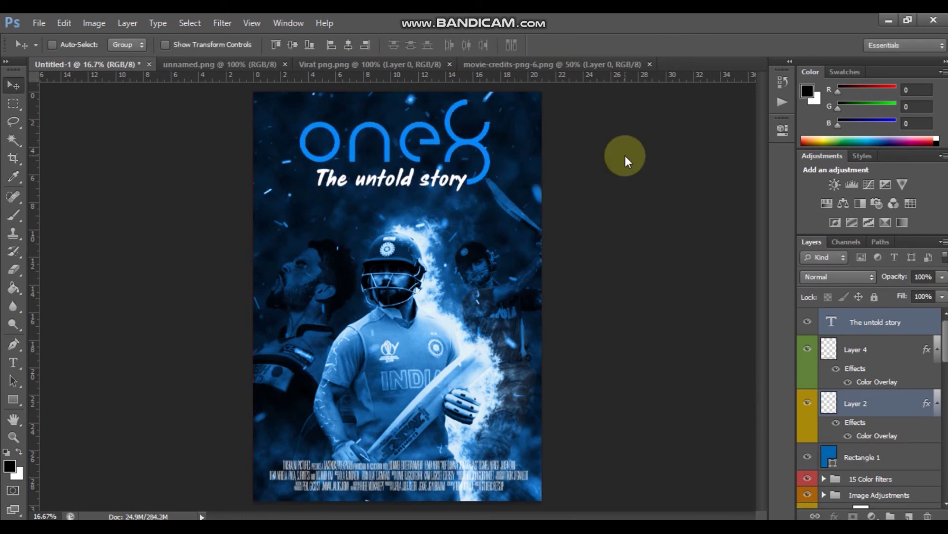
pyautogui.hotkey('shift', 'Up')
pyautogui.hotkey('shift', 'Up')
pyautogui.hotkey('shift', 'Up')
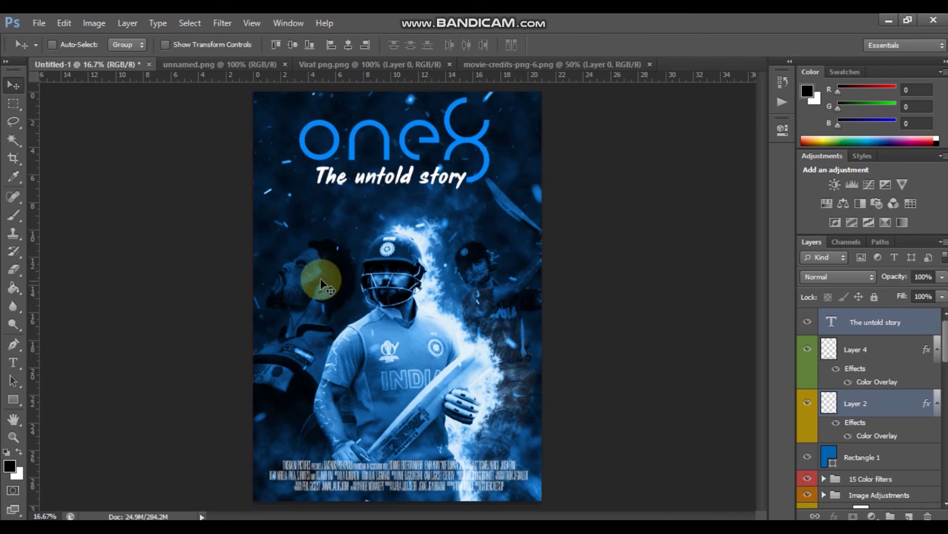
# Step: Review the layers, then select everything from 'The untold story' down to Background
pyautogui.scroll(-5, 862, 400)
pyautogui.click(882, 459)
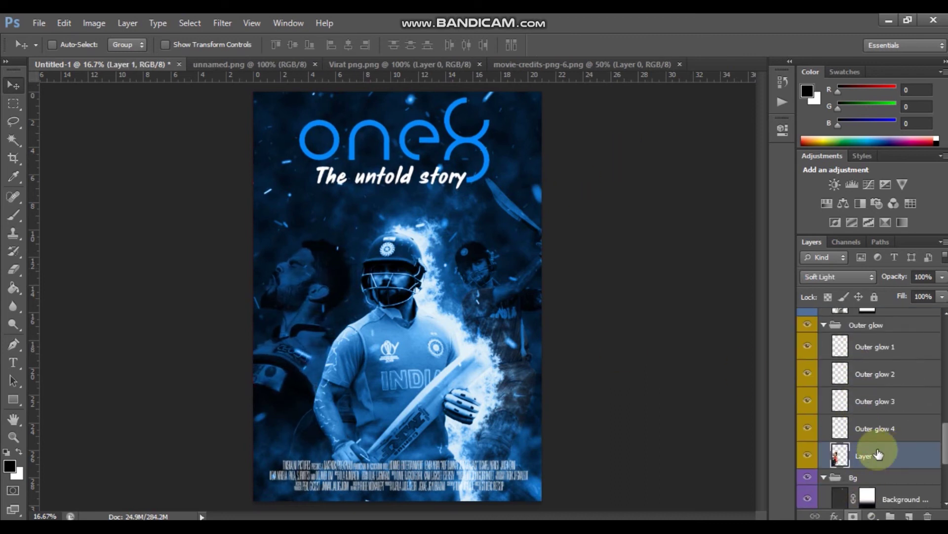
pyautogui.scroll(2, 889, 445)
pyautogui.scroll(2, 869, 385)
pyautogui.scroll(2, 883, 355)
pyautogui.click(882, 350)
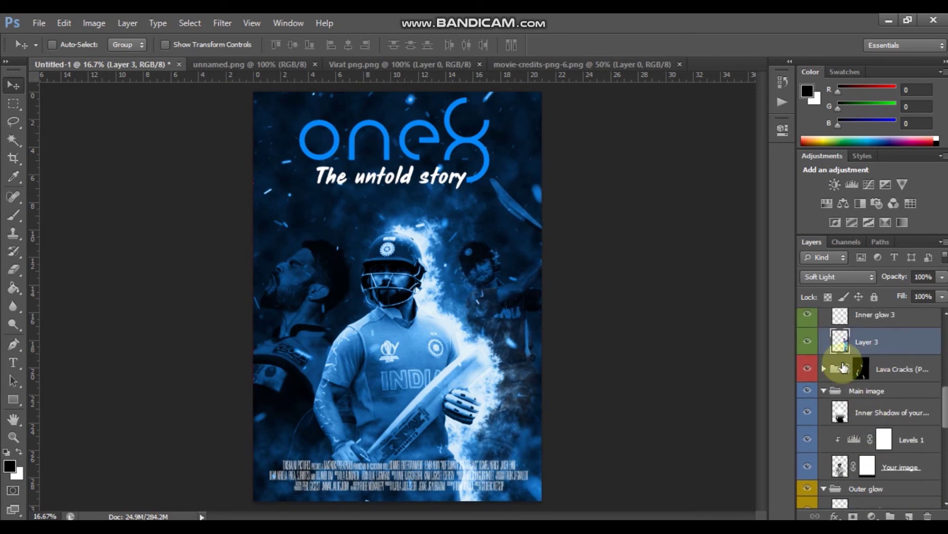
pyautogui.scroll(5, 869, 375)
pyautogui.hotkey('ctrl', '+')
pyautogui.scroll(-2, 539, 324)
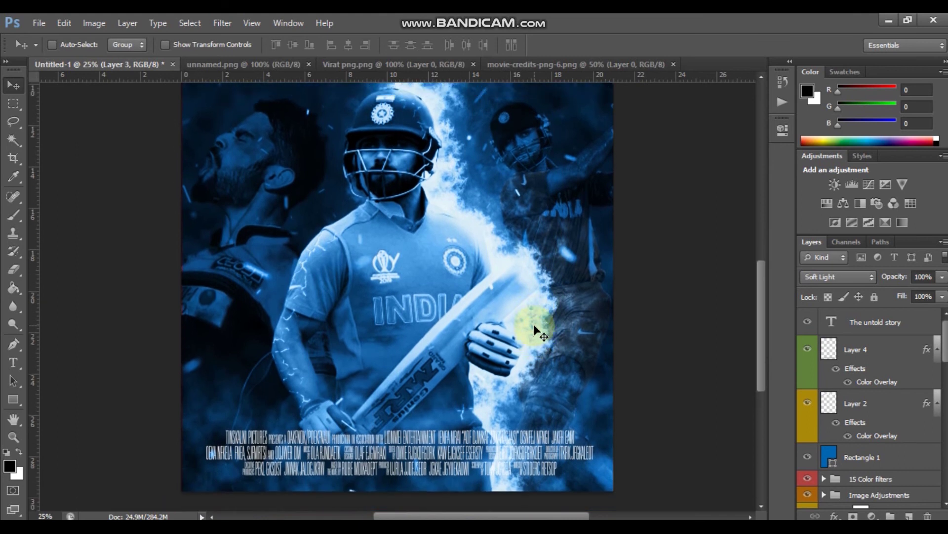
pyautogui.scroll(3, 533, 324)
pyautogui.scroll(2, 534, 324)
pyautogui.hotkey('ctrl', '-')
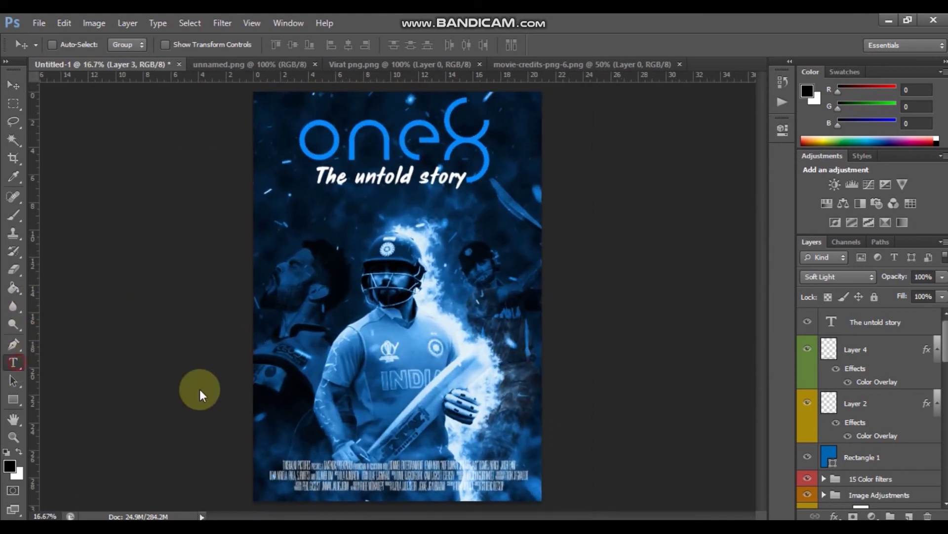
pyautogui.press('v')
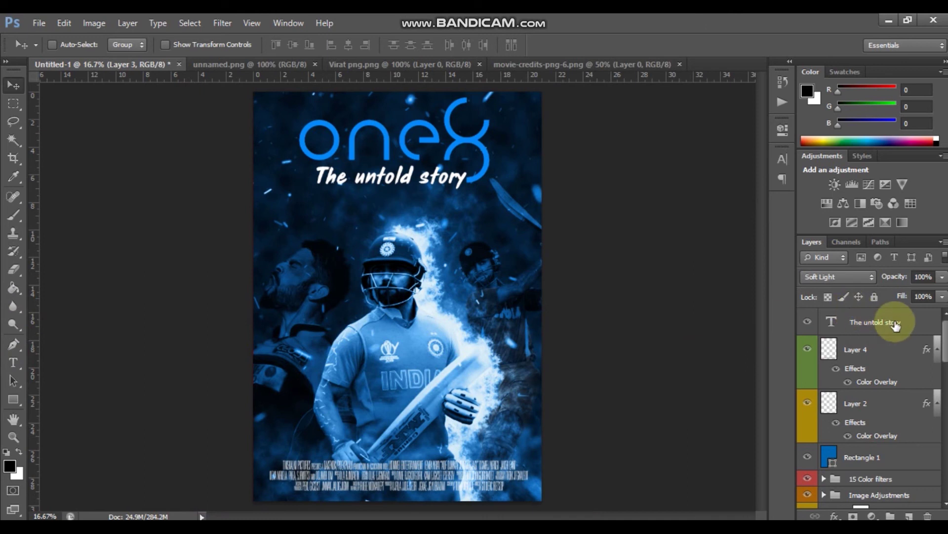
pyautogui.click(896, 323)
pyautogui.scroll(-10, 899, 395)
pyautogui.keyDown('shift'); pyautogui.click(924, 494); pyautogui.keyUp('shift')
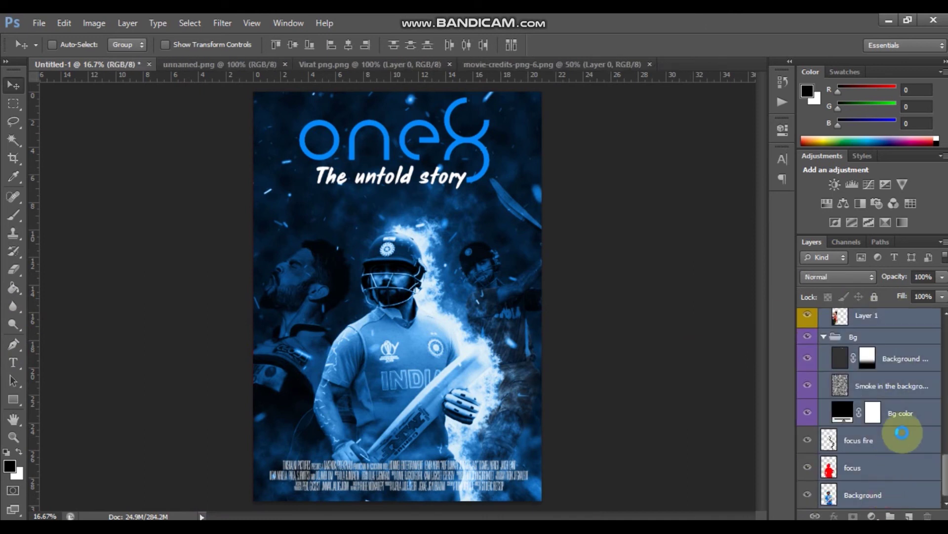
# Step: Merge the selected layers and cut-paste the whole poster onto a new layer
pyautogui.press('m')
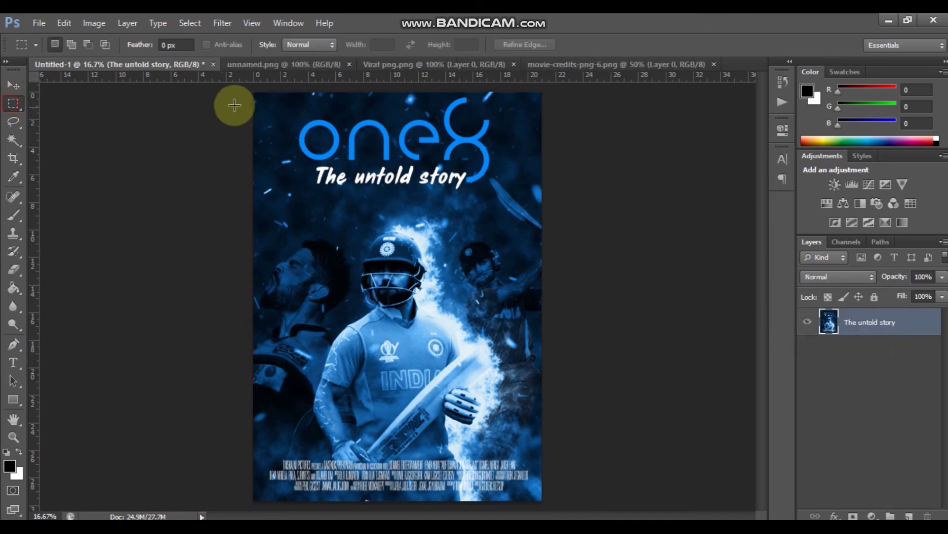
pyautogui.moveTo(251, 93); pyautogui.dragTo(563, 497)
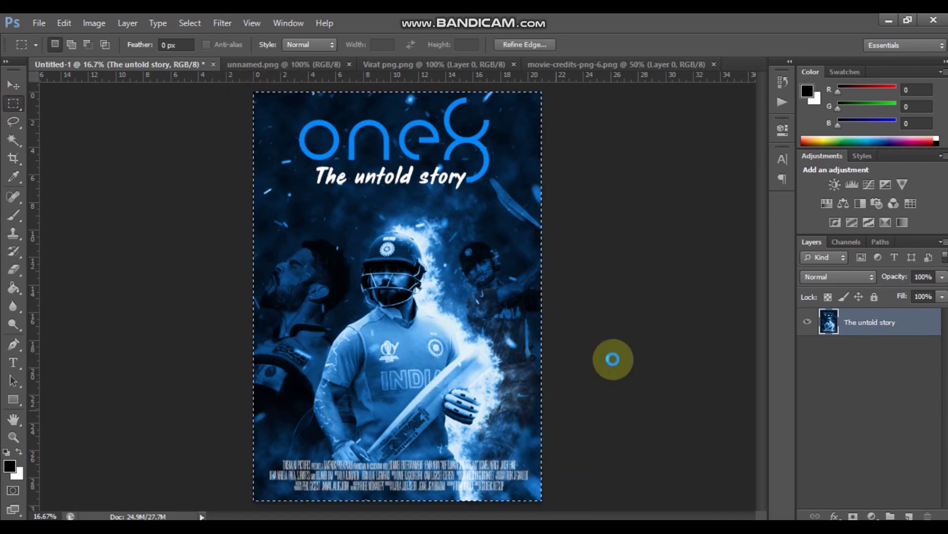
pyautogui.hotkey('ctrl', 'x')
pyautogui.hotkey('ctrl', 'v')
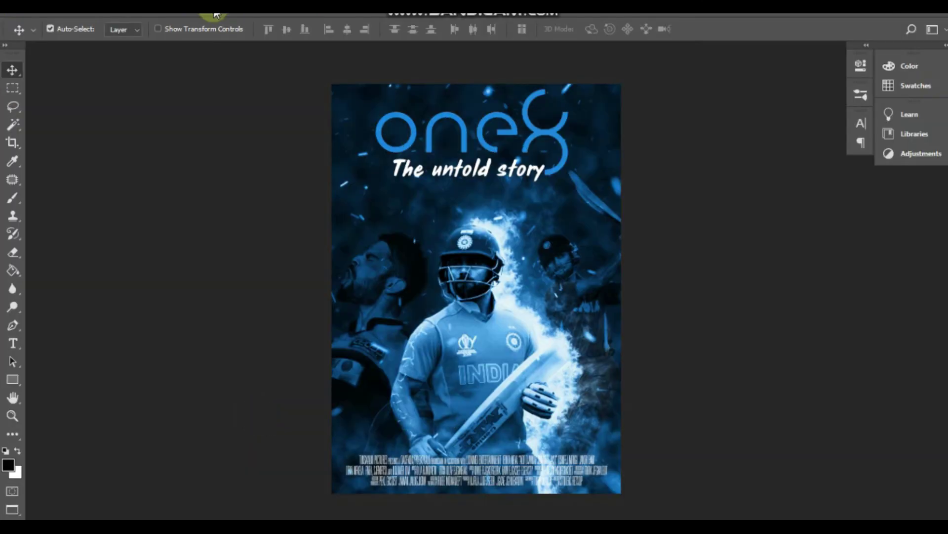
pyautogui.click(216, 13)
# Step: In Camera Raw, set Exposure +0.75, Contrast +21, Highlights -53, Shadows +14, Whites +9
pyautogui.click(216, 13)
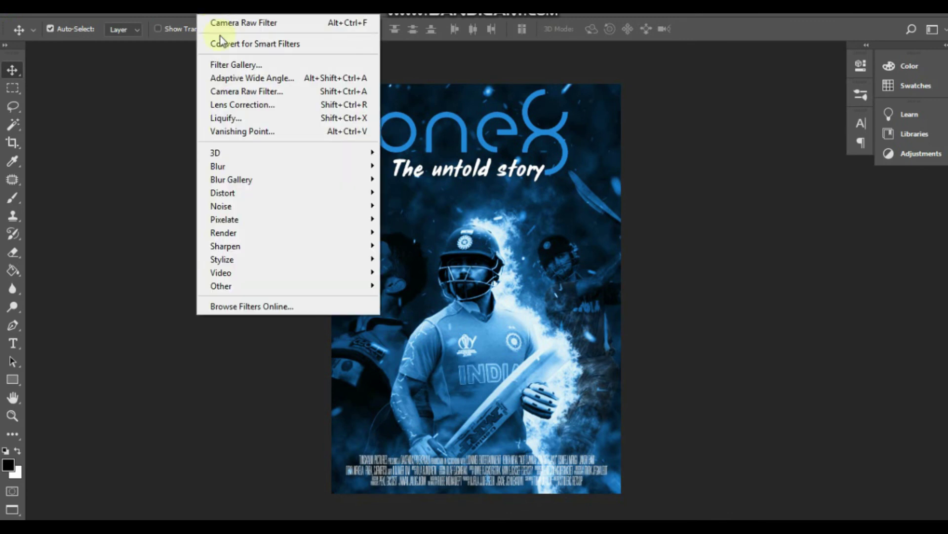
pyautogui.click(243, 91)
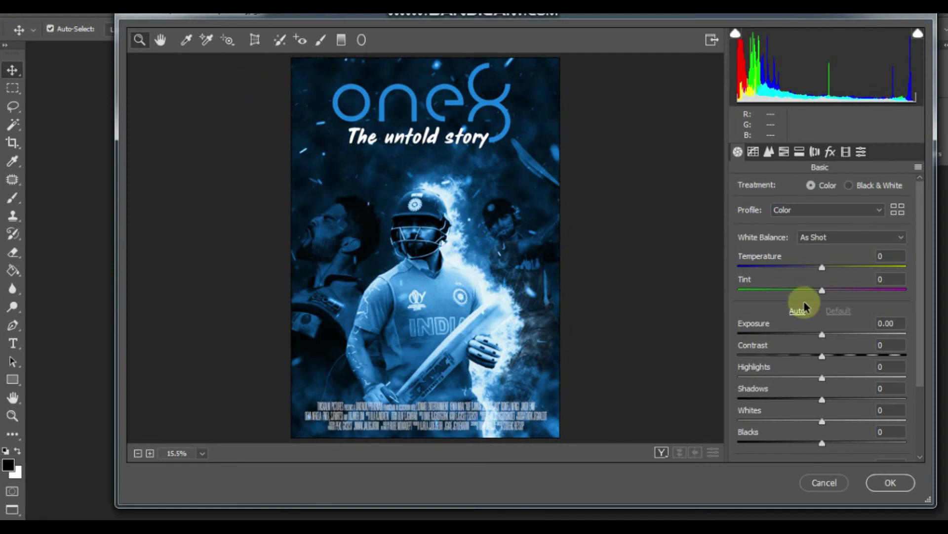
pyautogui.click(834, 336)
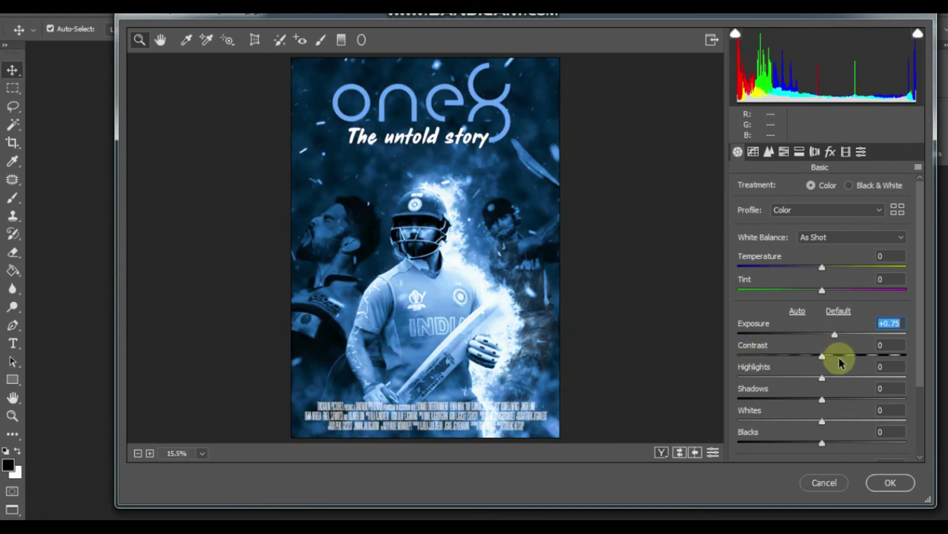
pyautogui.click(839, 356)
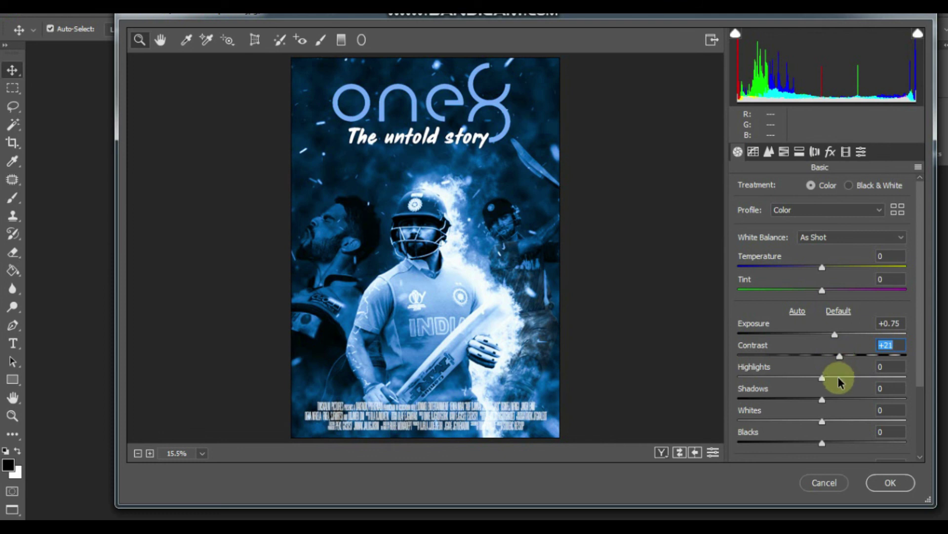
pyautogui.moveTo(837, 378); pyautogui.dragTo(779, 379)
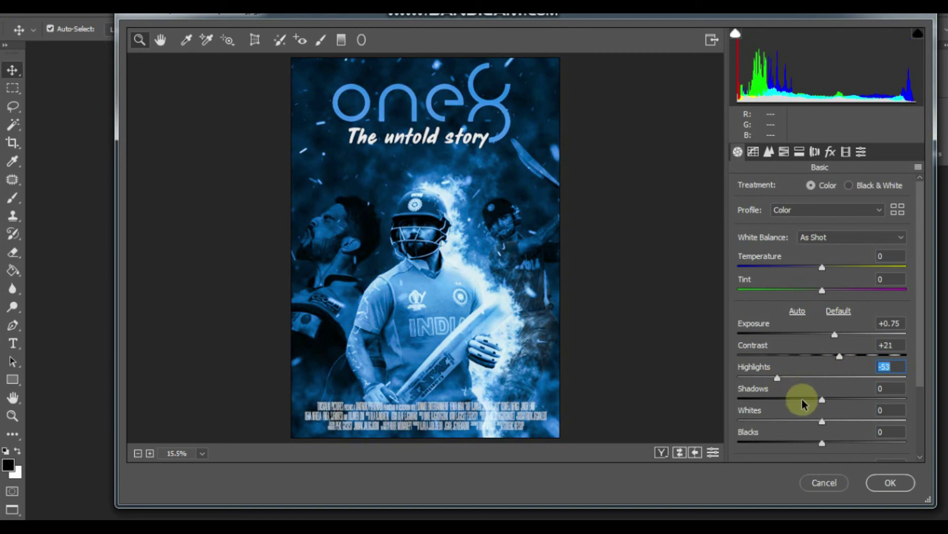
pyautogui.moveTo(836, 400); pyautogui.dragTo(834, 400)
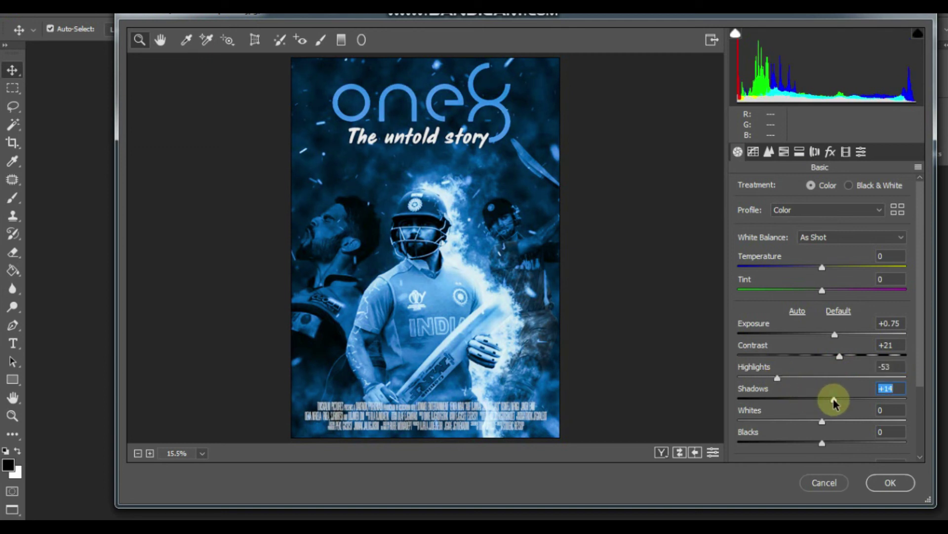
pyautogui.click(830, 421)
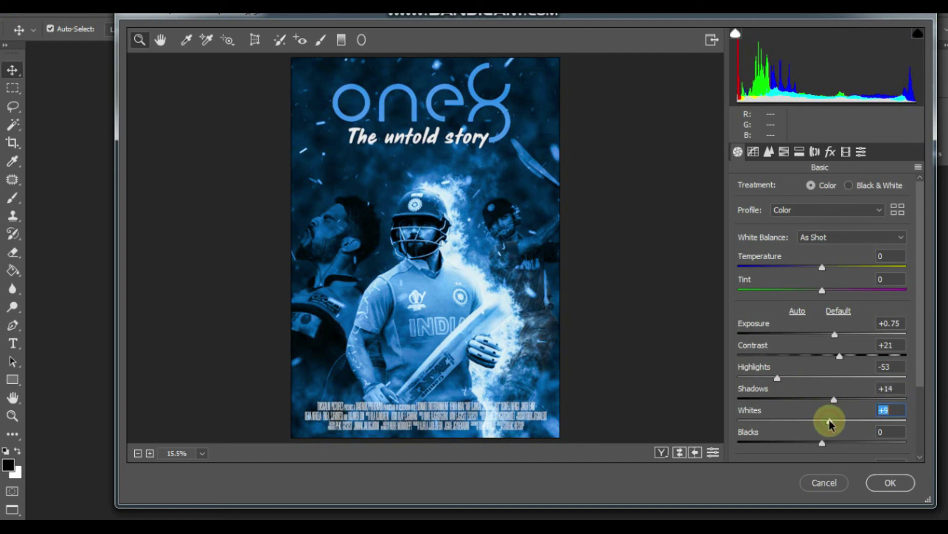
# Step: Set Blacks to -3 and Clarity to about +31
pyautogui.scroll(-3, 843, 417)
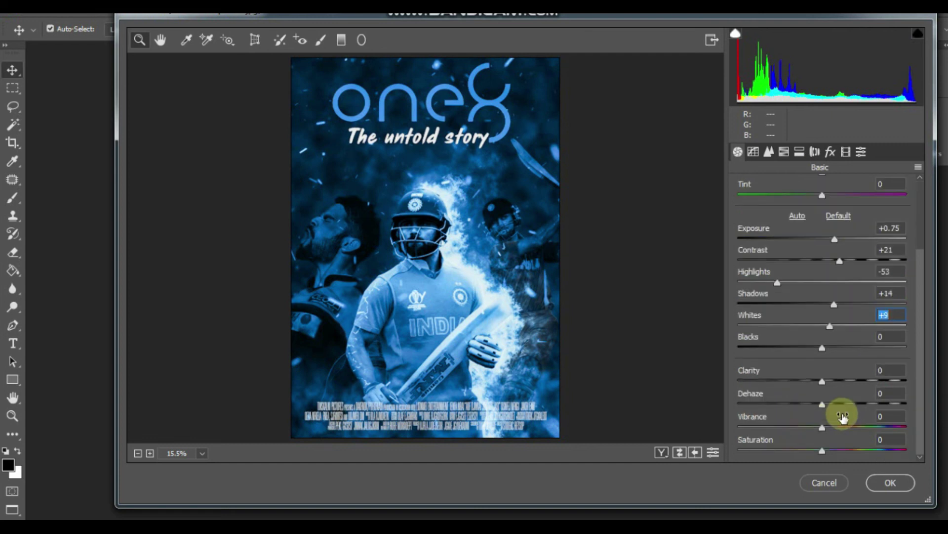
pyautogui.click(835, 347)
pyautogui.moveTo(815, 349); pyautogui.dragTo(807, 349)
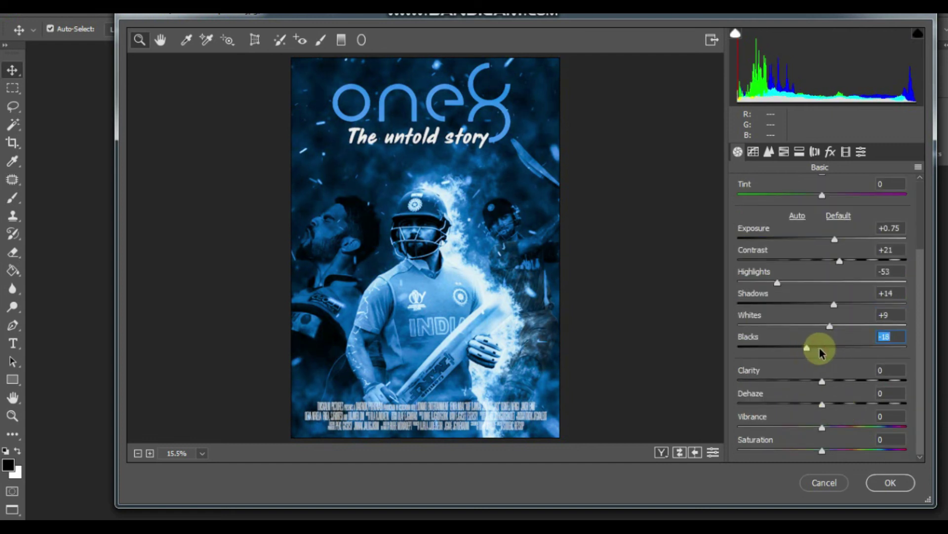
pyautogui.click(820, 348)
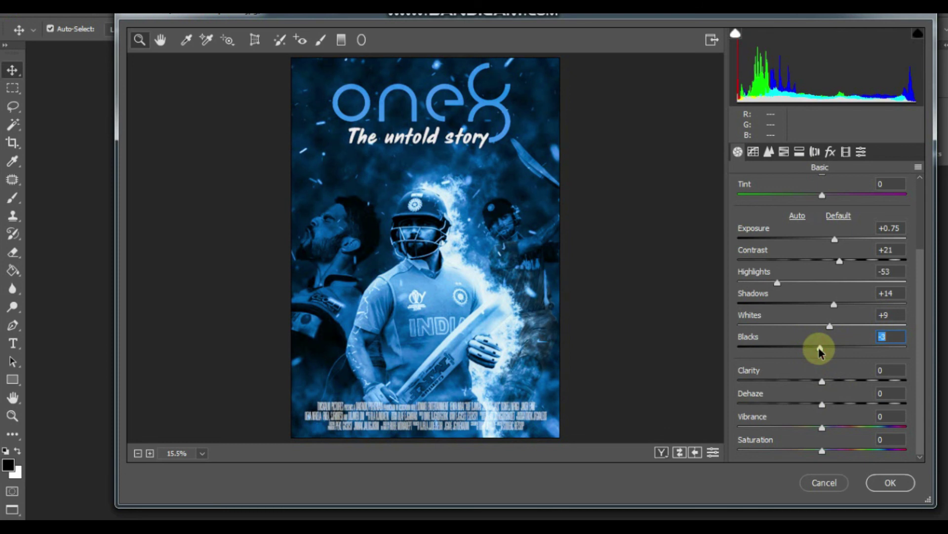
pyautogui.click(857, 381)
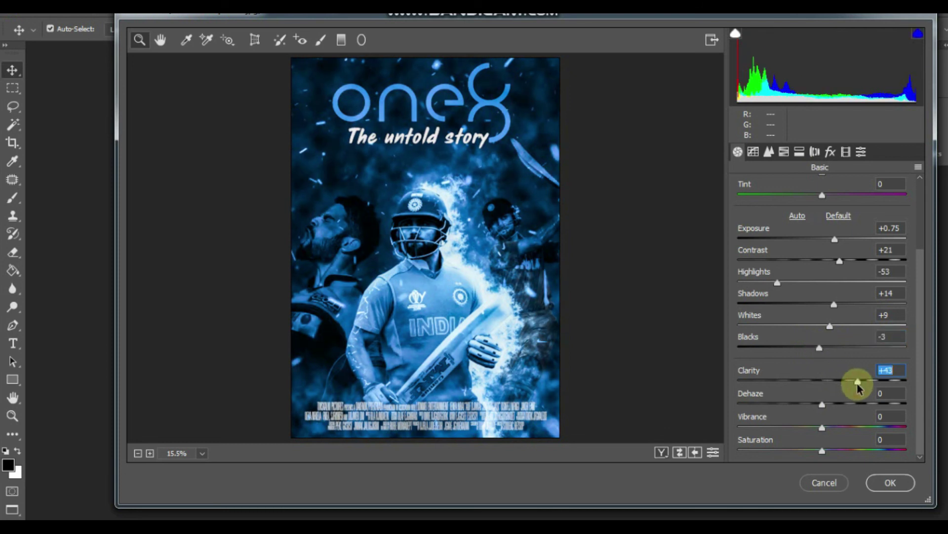
pyautogui.click(843, 381)
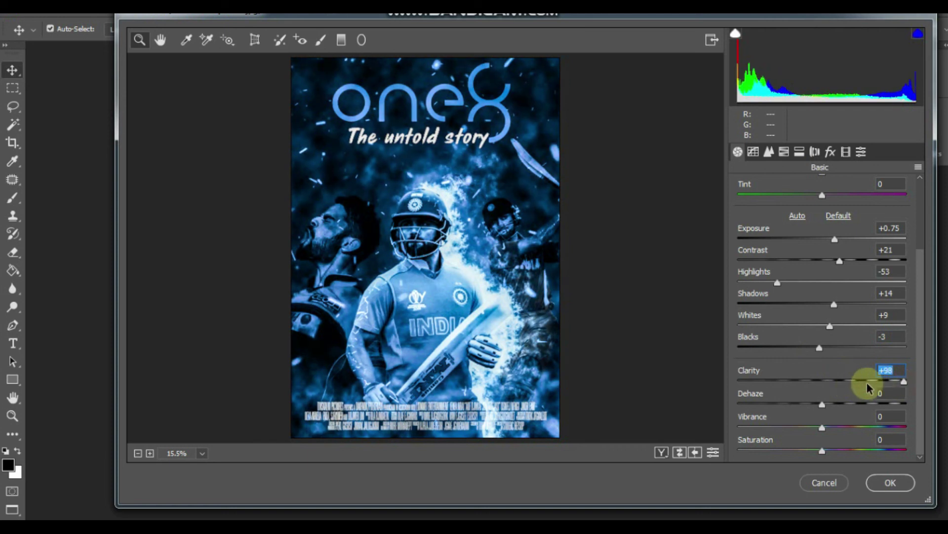
pyautogui.click(858, 381)
pyautogui.moveTo(858, 382); pyautogui.dragTo(843, 384)
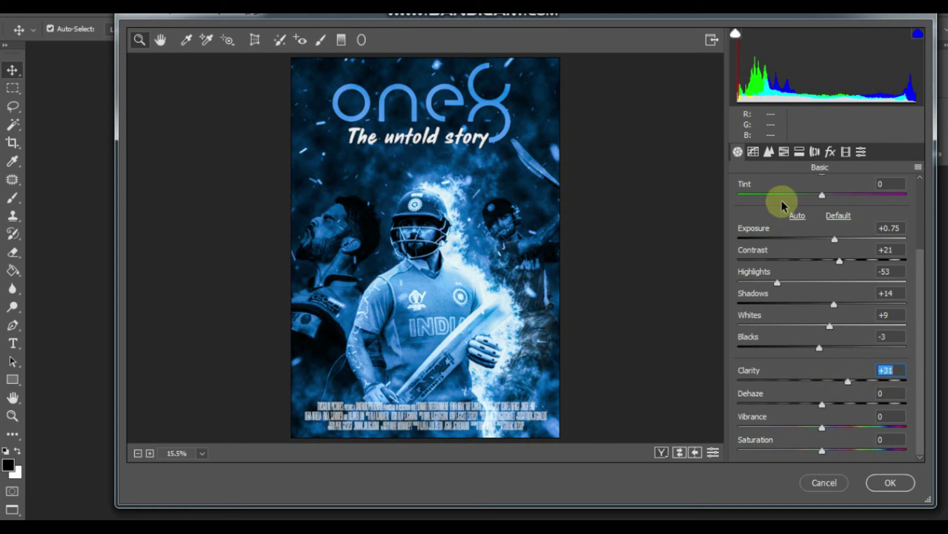
pyautogui.click(769, 152)
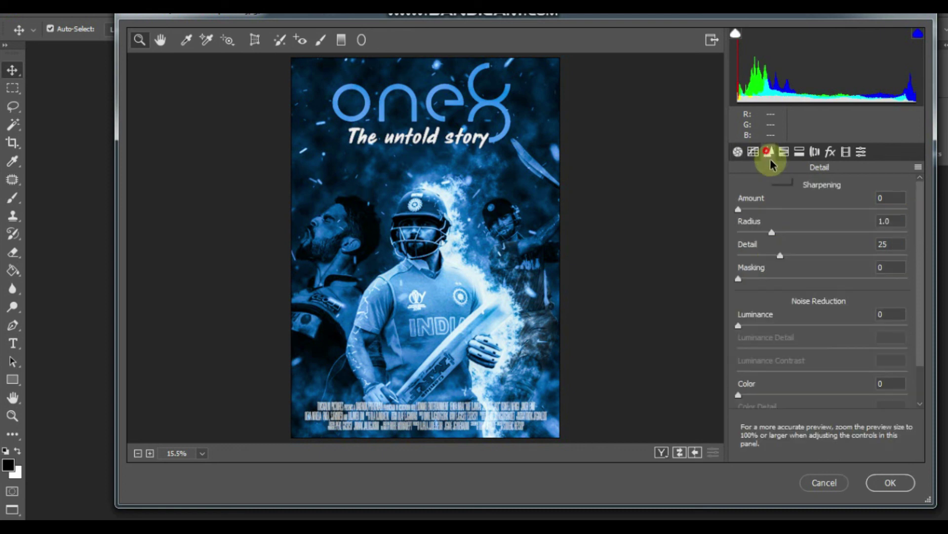
# Step: Set Luminance noise reduction to 37 and sharpening Amount to 47
pyautogui.click(777, 326)
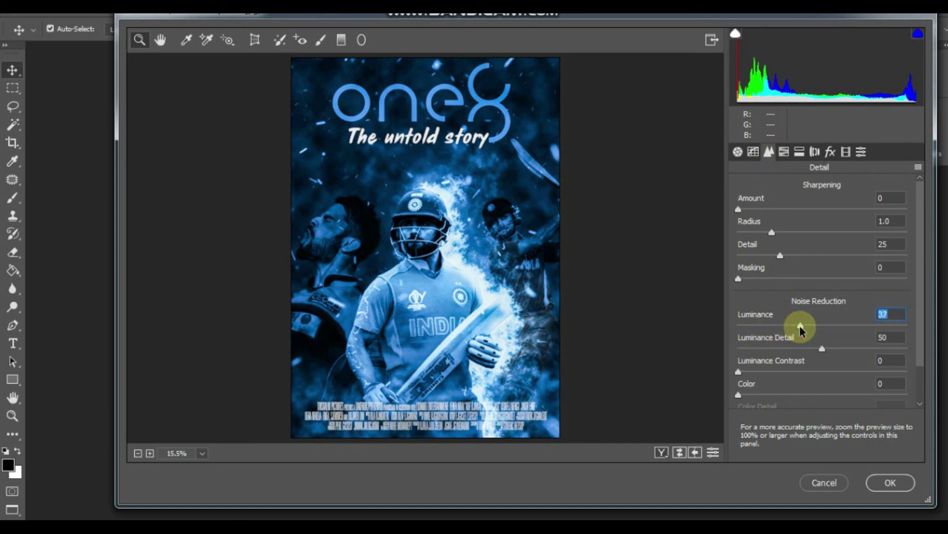
pyautogui.click(737, 152)
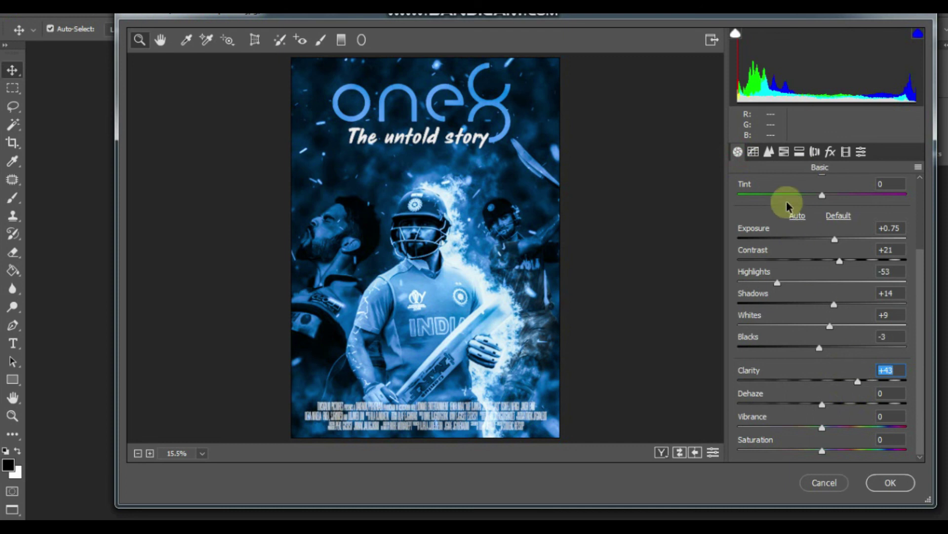
pyautogui.click(769, 151)
pyautogui.click(793, 321)
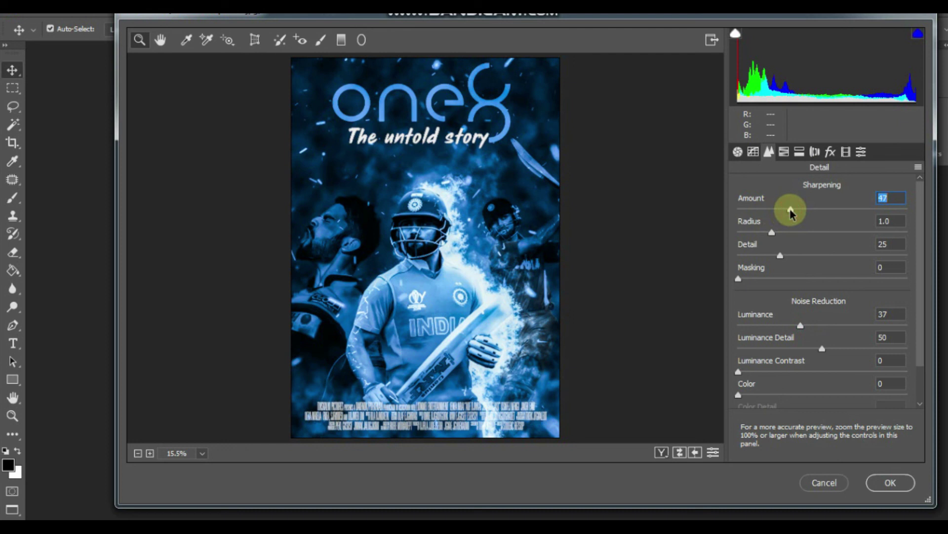
pyautogui.click(738, 152)
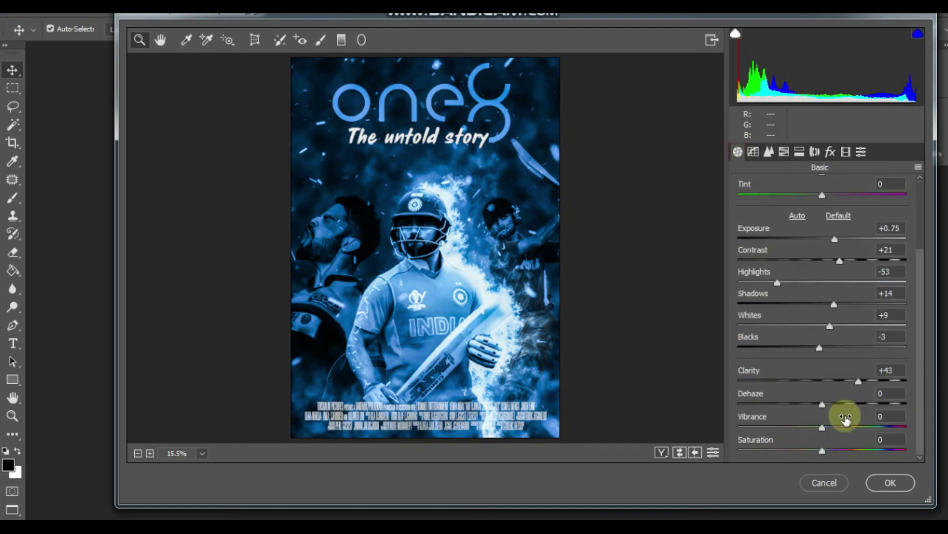
# Step: Set Dehaze +6, Vibrance +14, Saturation +18 and apply the Camera Raw grade
pyautogui.moveTo(832, 405)
pyautogui.mouseDown()
pyautogui.moveTo(839, 427)
pyautogui.moveTo(868, 428)
pyautogui.moveTo(840, 431)
pyautogui.mouseUp()
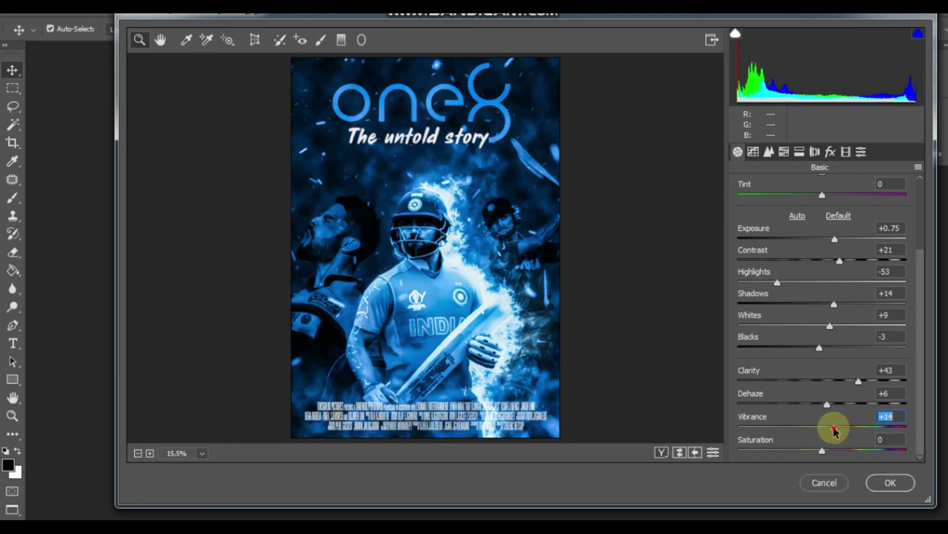
pyautogui.click(838, 451)
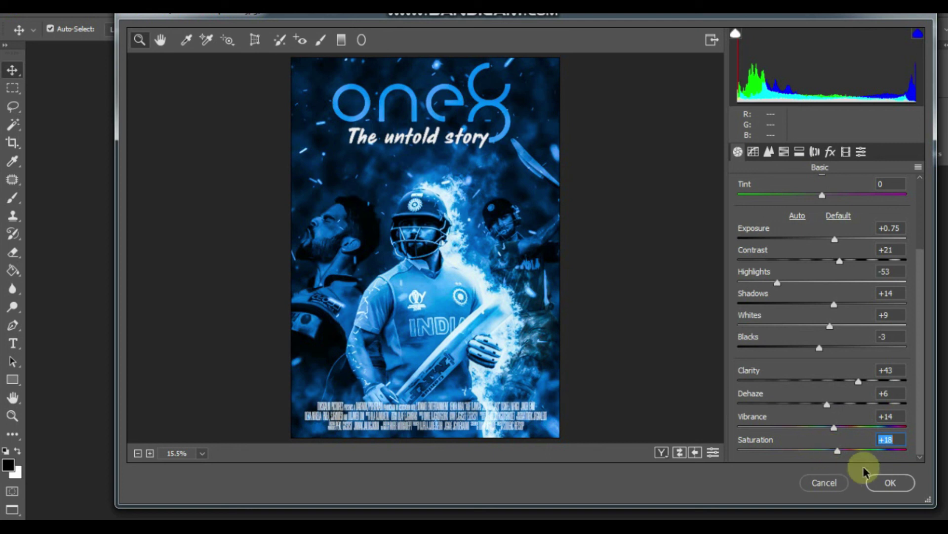
pyautogui.click(882, 482)
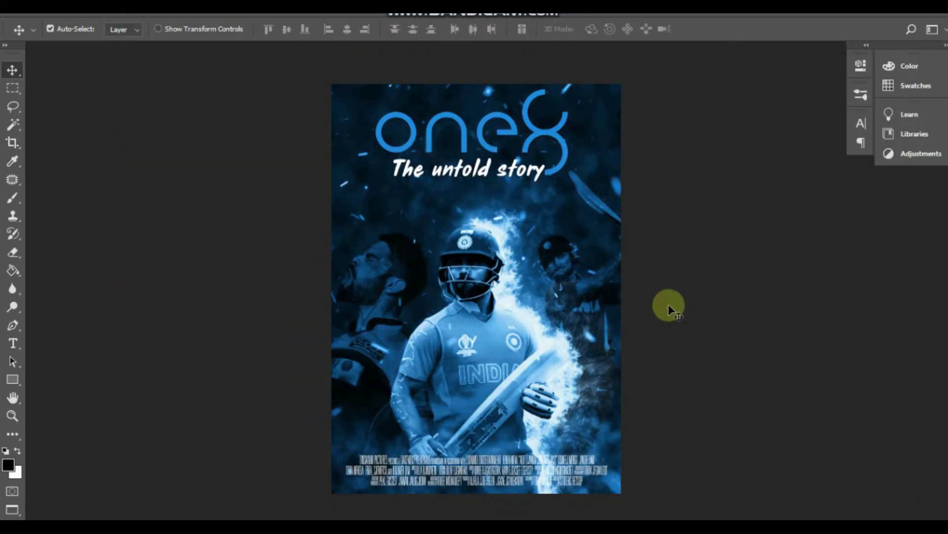
pyautogui.hotkey('ctrl', '+')
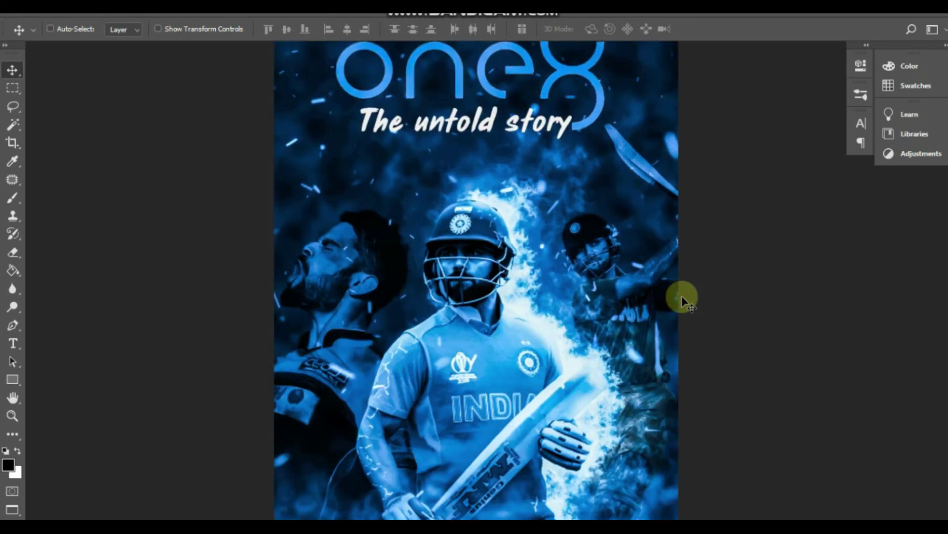
pyautogui.hotkey('ctrl', '-')
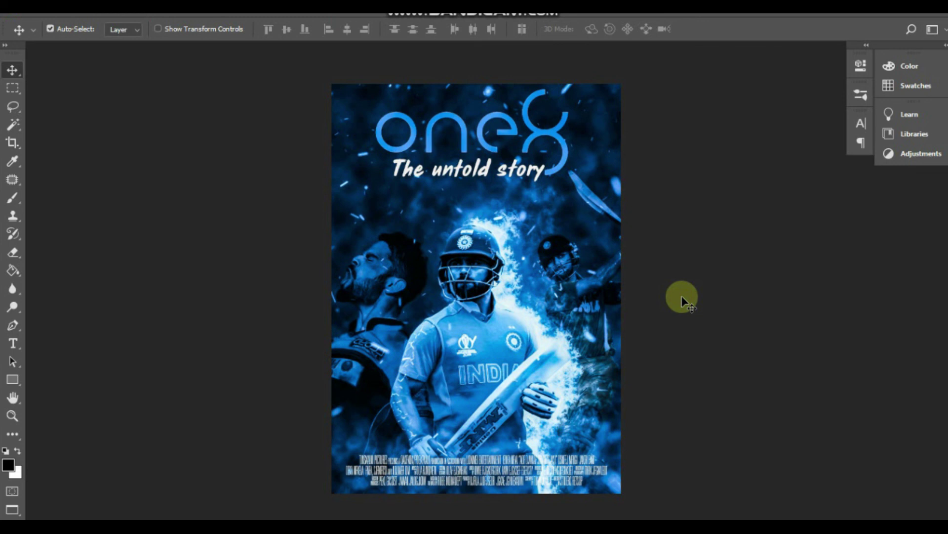
pyautogui.hotkey('ctrl', '+')
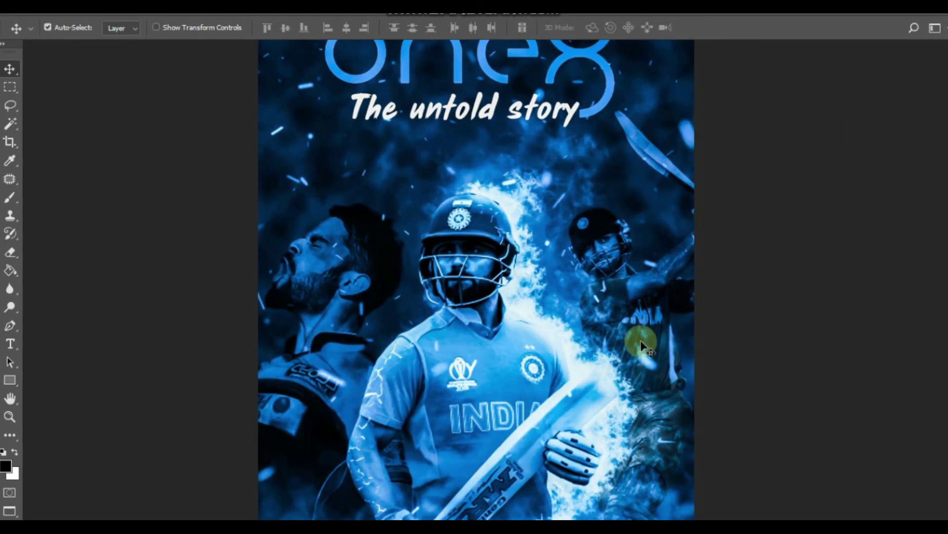
pyautogui.moveTo(582, 204); pyautogui.dragTo(578, 241)
pyautogui.moveTo(573, 333); pyautogui.dragTo(567, 281)
pyautogui.moveTo(576, 324); pyautogui.dragTo(580, 281)
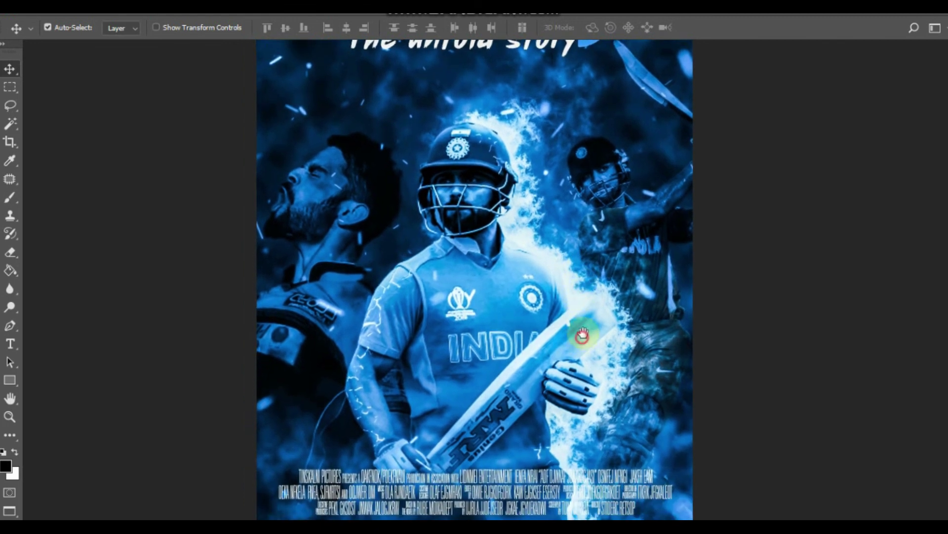
pyautogui.moveTo(582, 335); pyautogui.dragTo(599, 275)
pyautogui.moveTo(605, 180); pyautogui.dragTo(605, 258)
pyautogui.moveTo(588, 152)
pyautogui.mouseDown()
pyautogui.moveTo(587, 254)
pyautogui.moveTo(583, 239)
pyautogui.mouseUp()
pyautogui.scroll(-1, 583, 238)
pyautogui.scroll(-1, 583, 238)
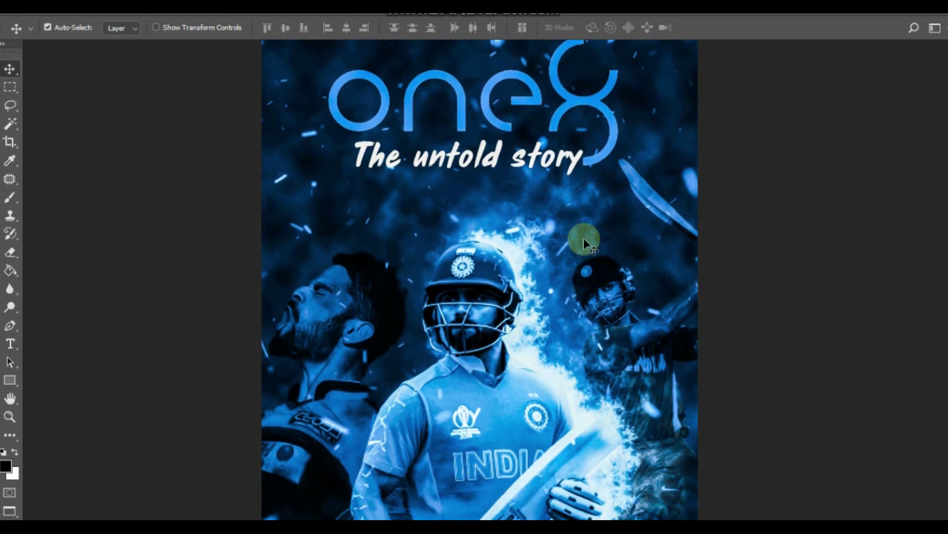
pyautogui.scroll(-4, 583, 238)
pyautogui.scroll(-2, 583, 238)
pyautogui.scroll(2, 583, 238)
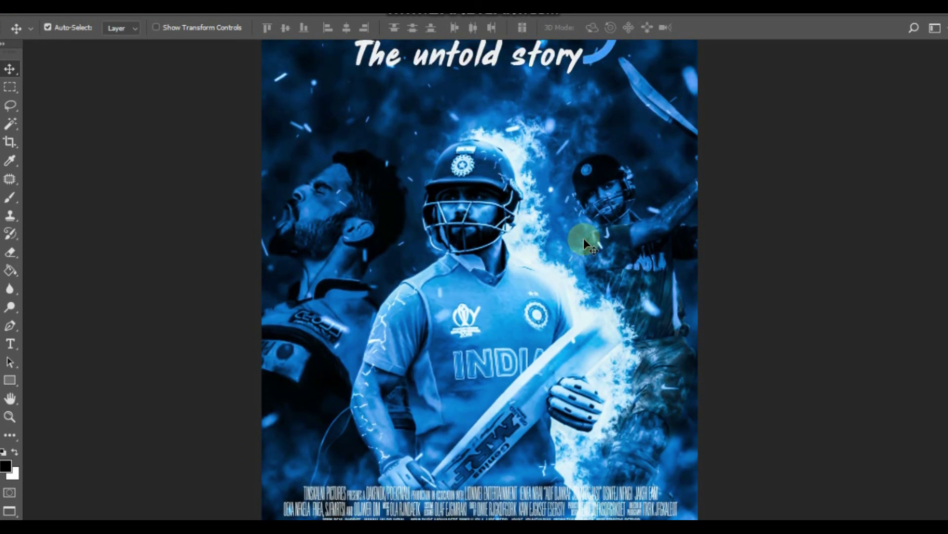
pyautogui.hotkey('ctrl', '-')
pyautogui.hotkey('ctrl', '+')
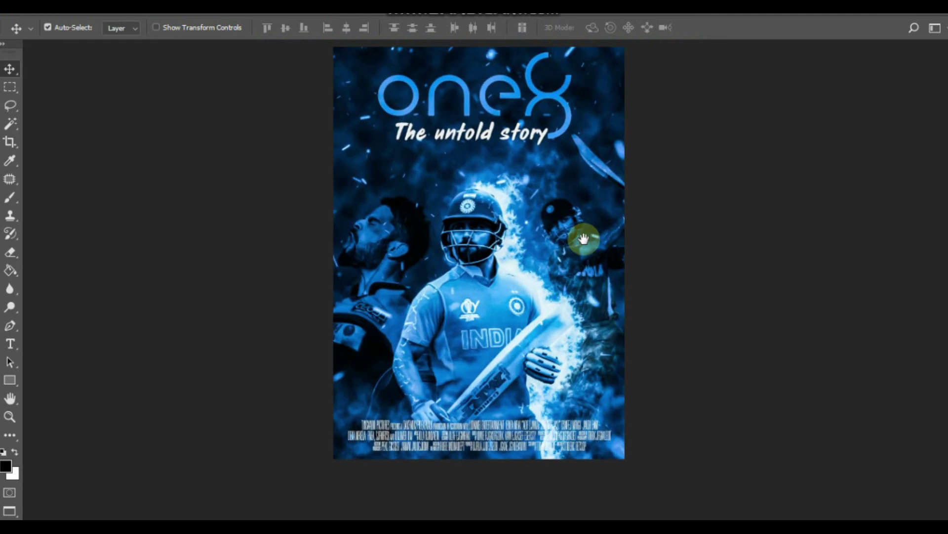
pyautogui.moveTo(583, 232); pyautogui.dragTo(580, 255)
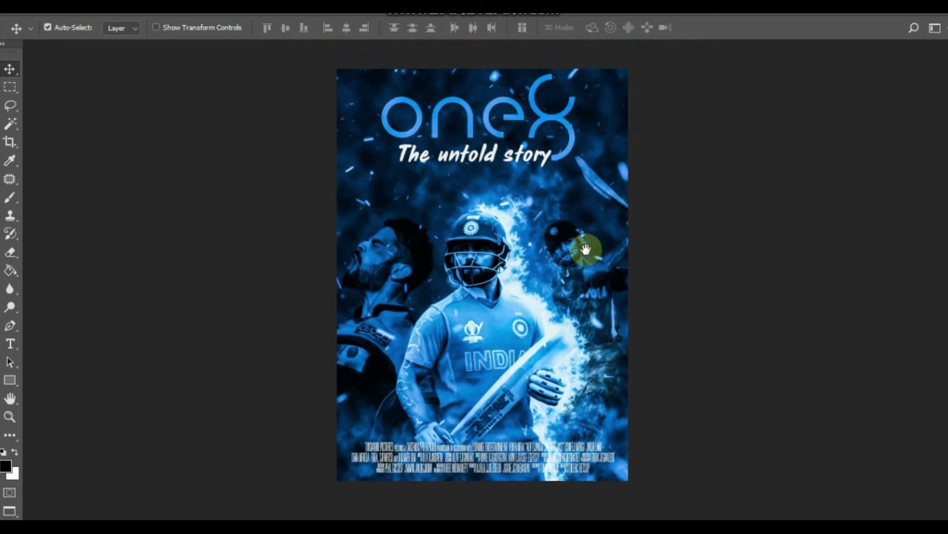
pyautogui.click(756, 257)
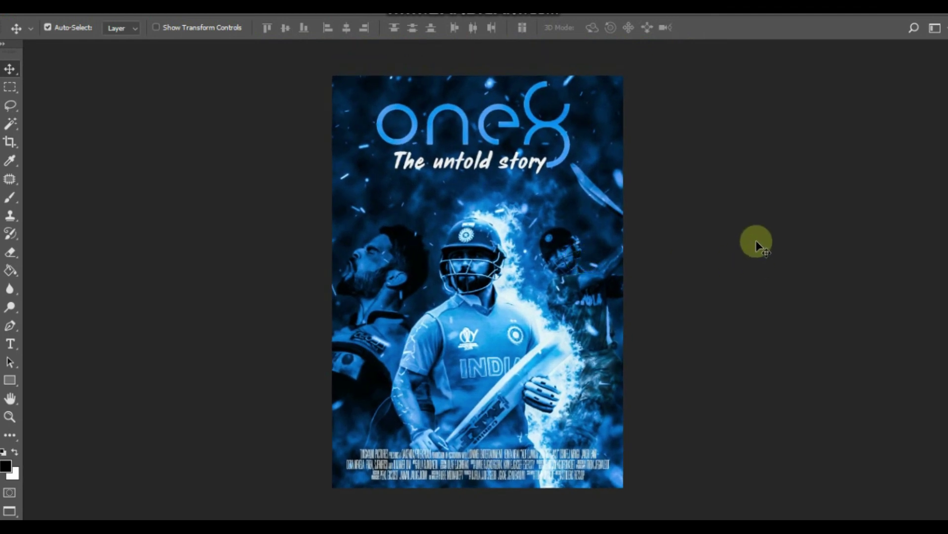